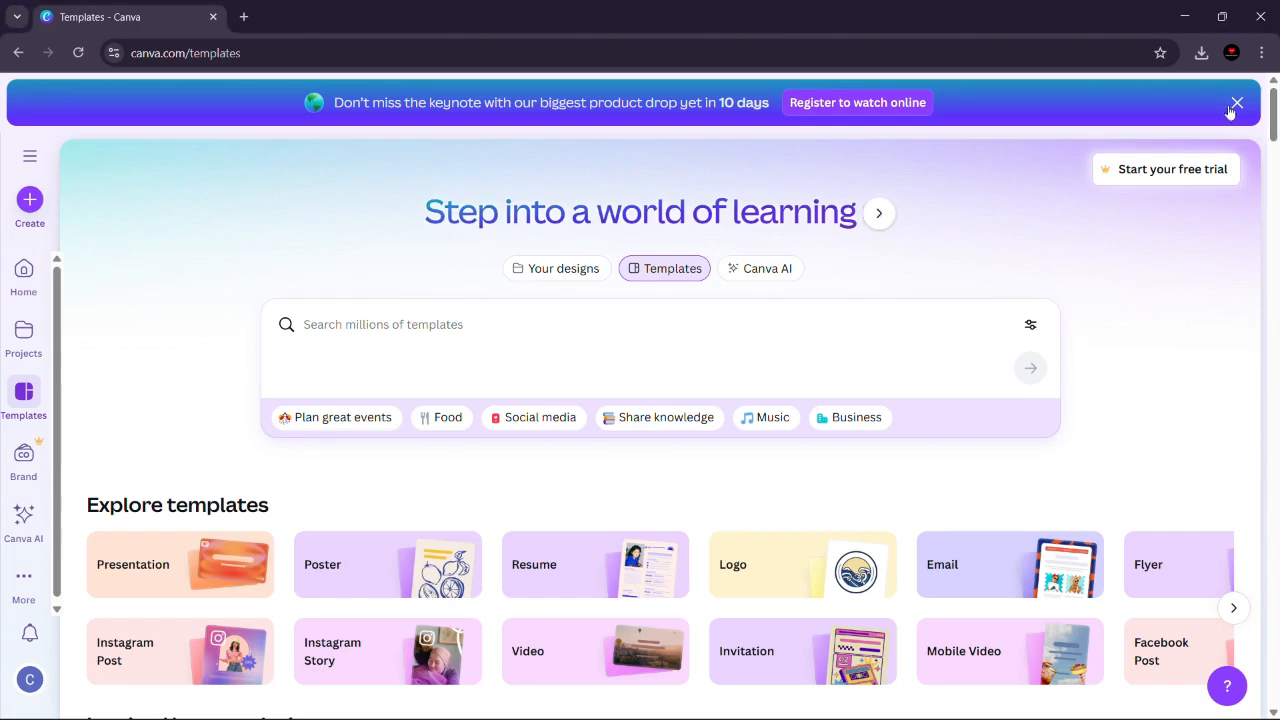
# Step: Browse the suggested templates and search the template library for "thrift"
pyautogui.moveTo(1273, 130); pyautogui.dragTo(1273, 245)
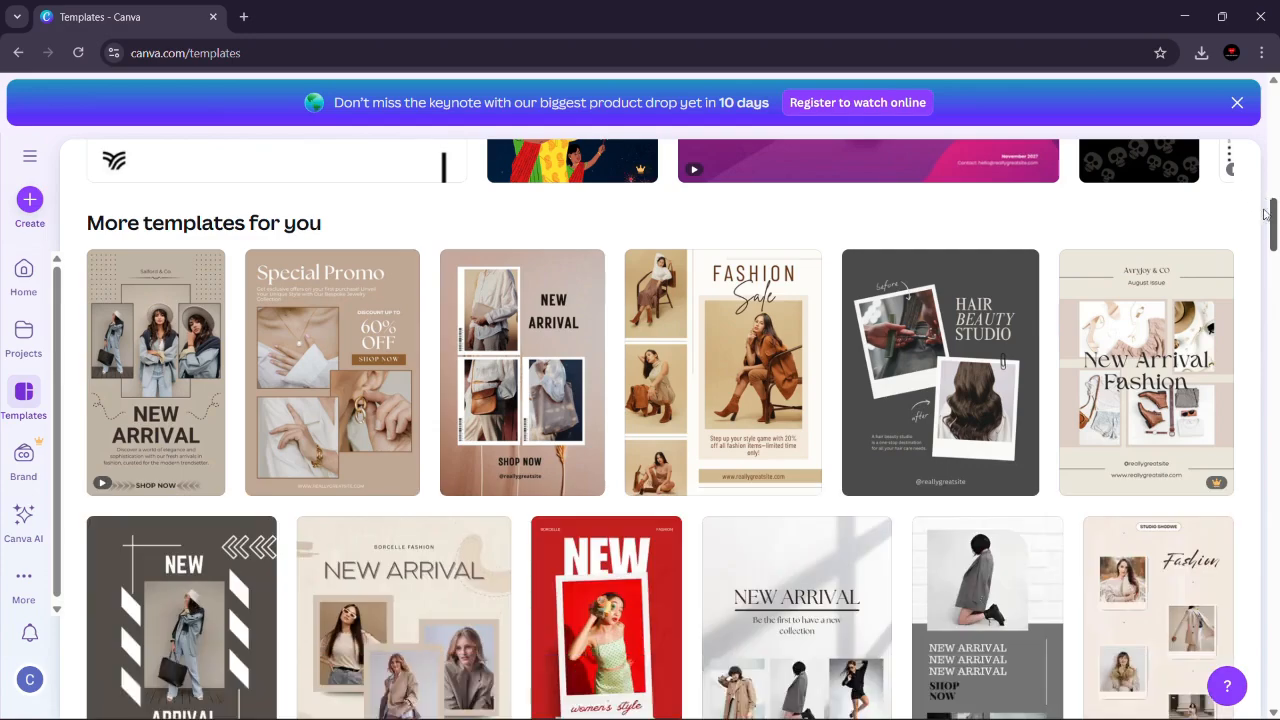
pyautogui.moveTo(1273, 224); pyautogui.dragTo(1274, 320)
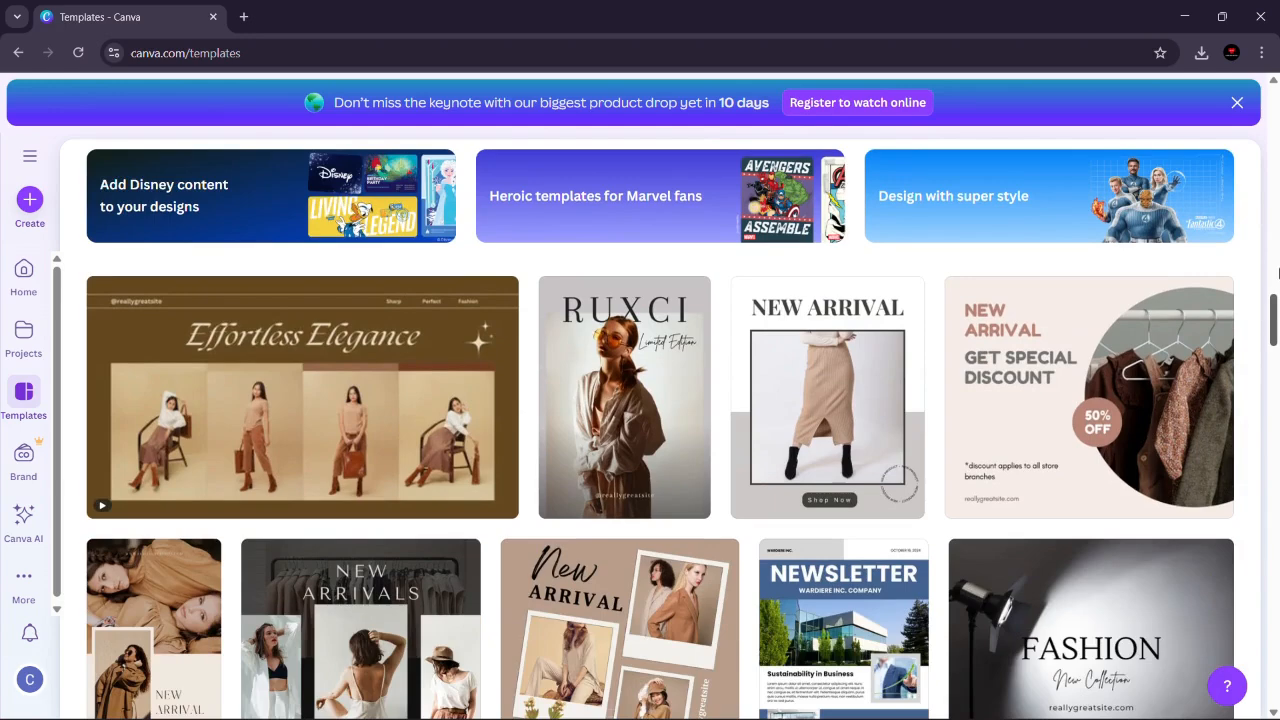
pyautogui.moveTo(1275, 340); pyautogui.dragTo(1275, 147)
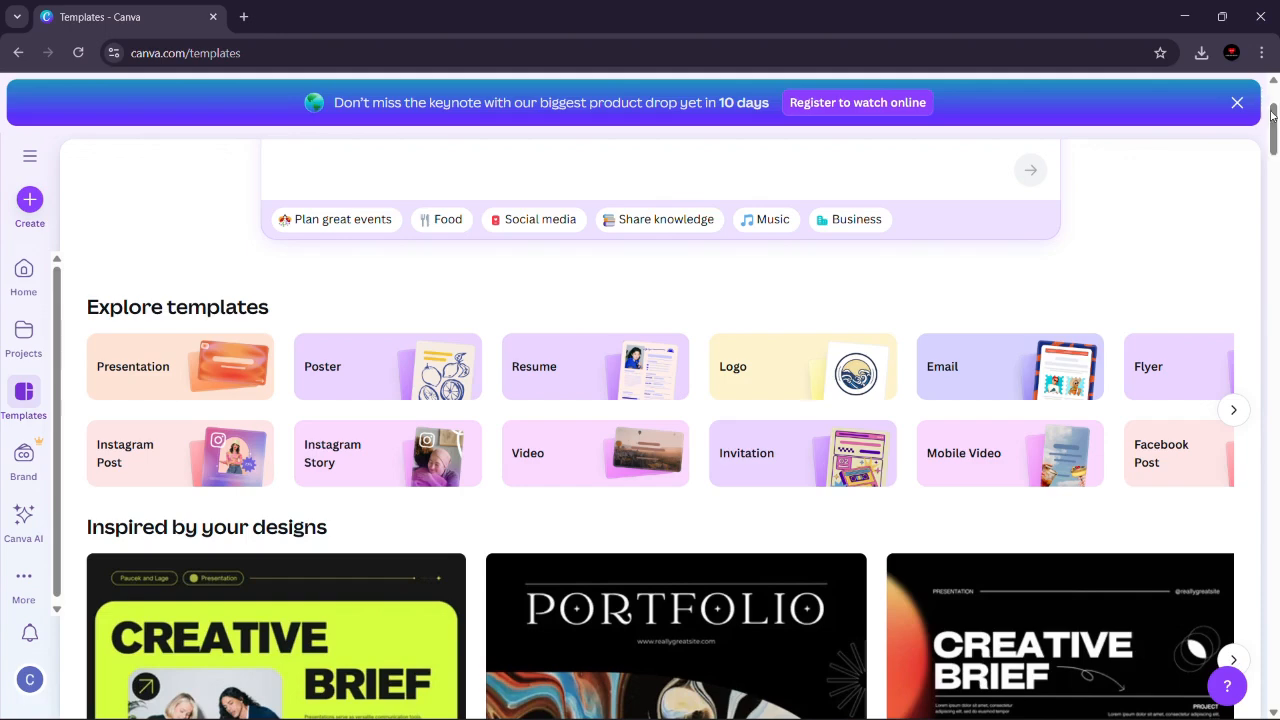
pyautogui.moveTo(1275, 147); pyautogui.dragTo(1275, 92)
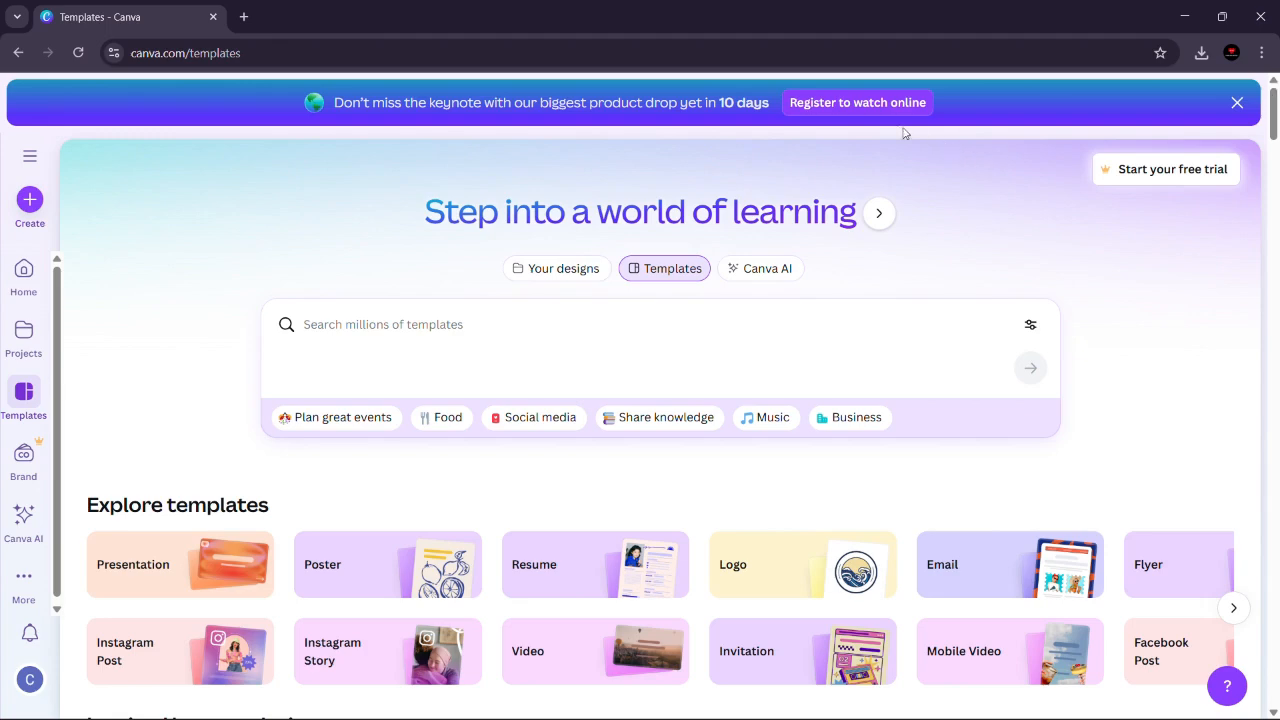
pyautogui.click(358, 325)
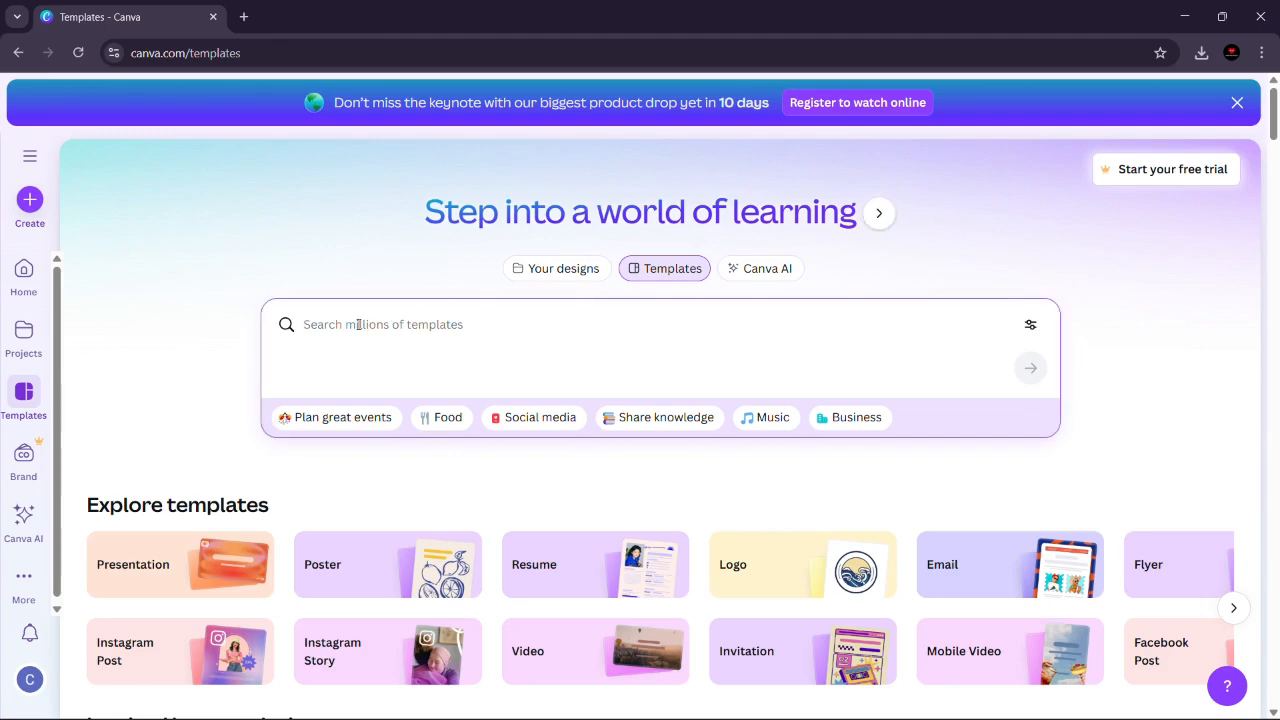
pyautogui.write('thrify')
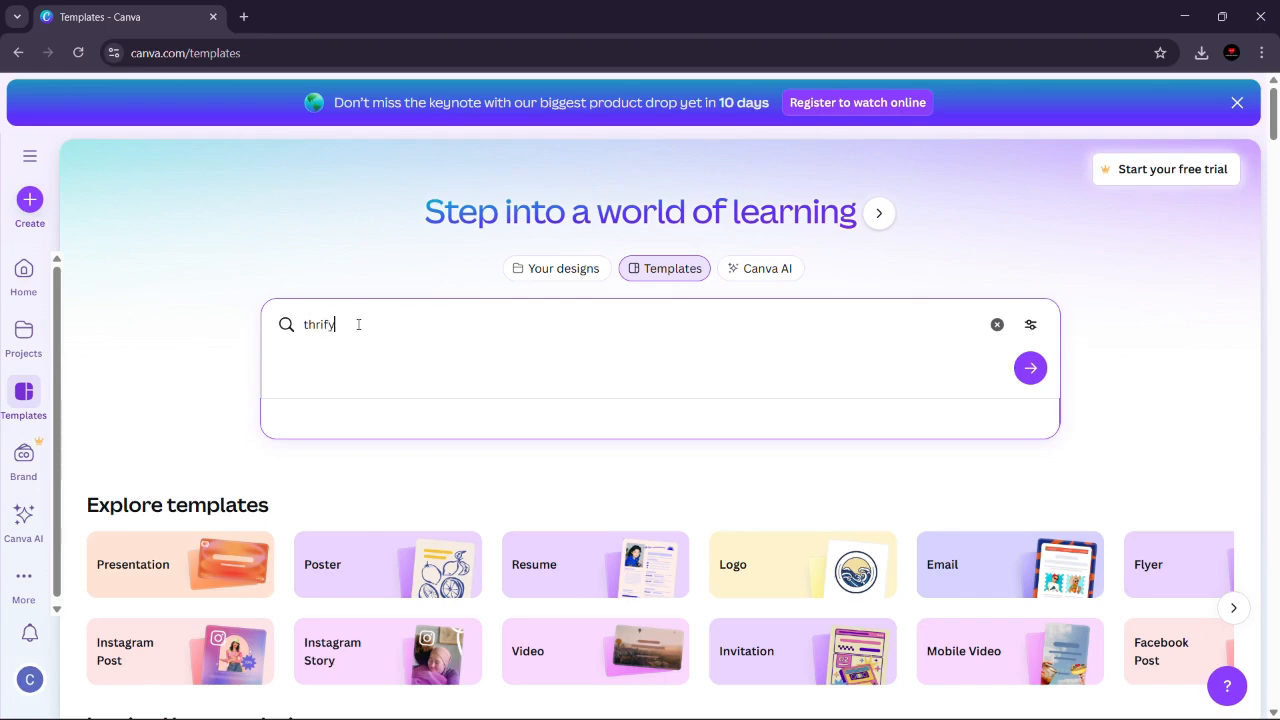
pyautogui.press('BackSpace')
pyautogui.write('t')
pyautogui.press('Return')
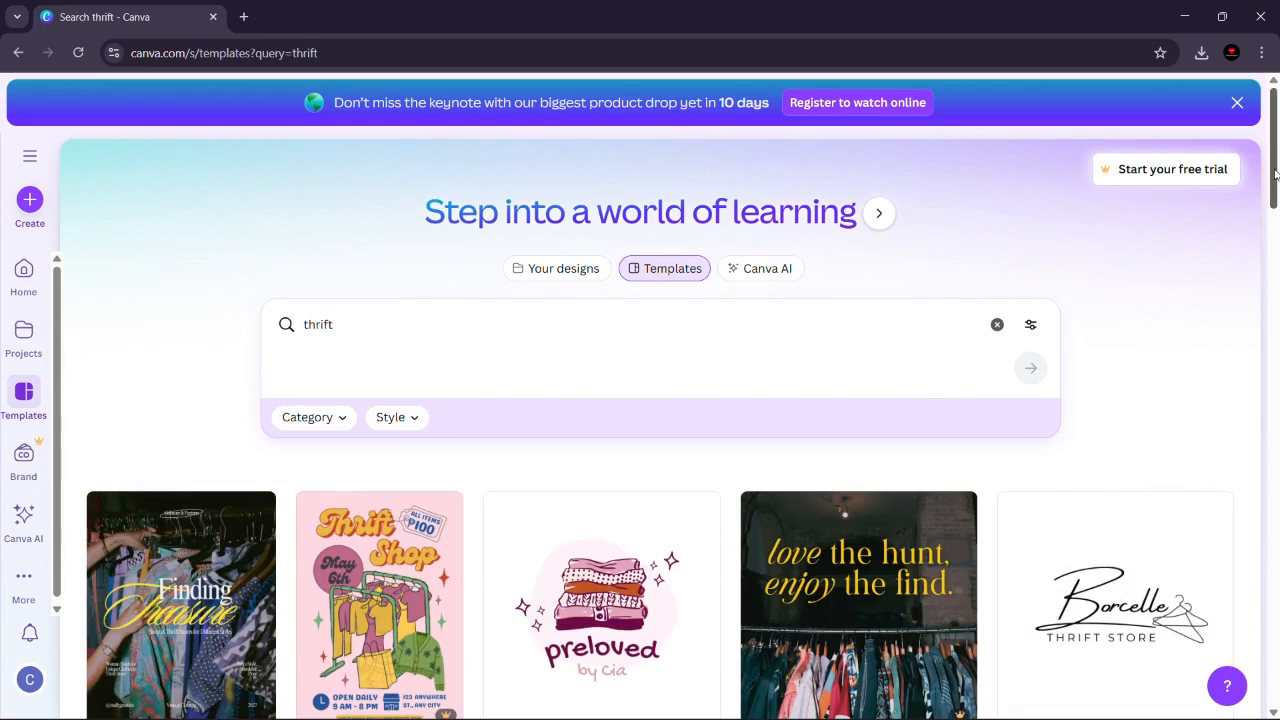
# Step: Filter the thrift template results to the Logo category
pyautogui.moveTo(1274, 175); pyautogui.dragTo(1210, 143)
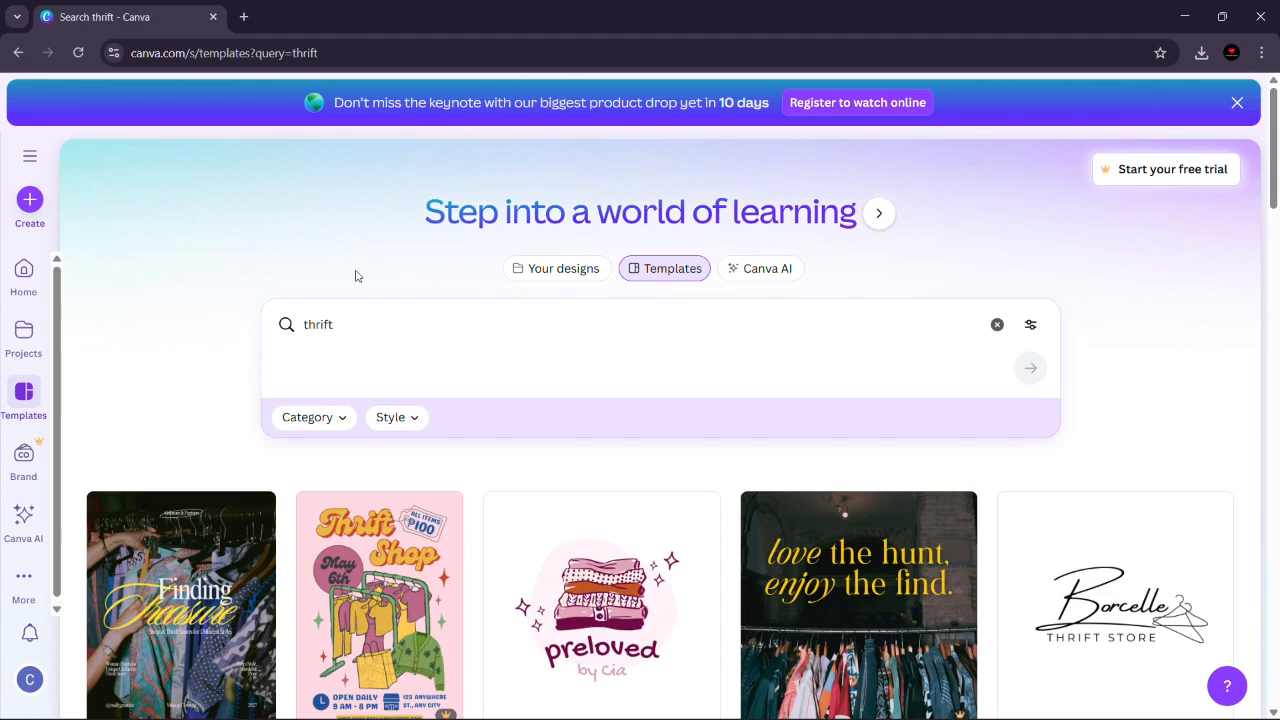
pyautogui.click(381, 325)
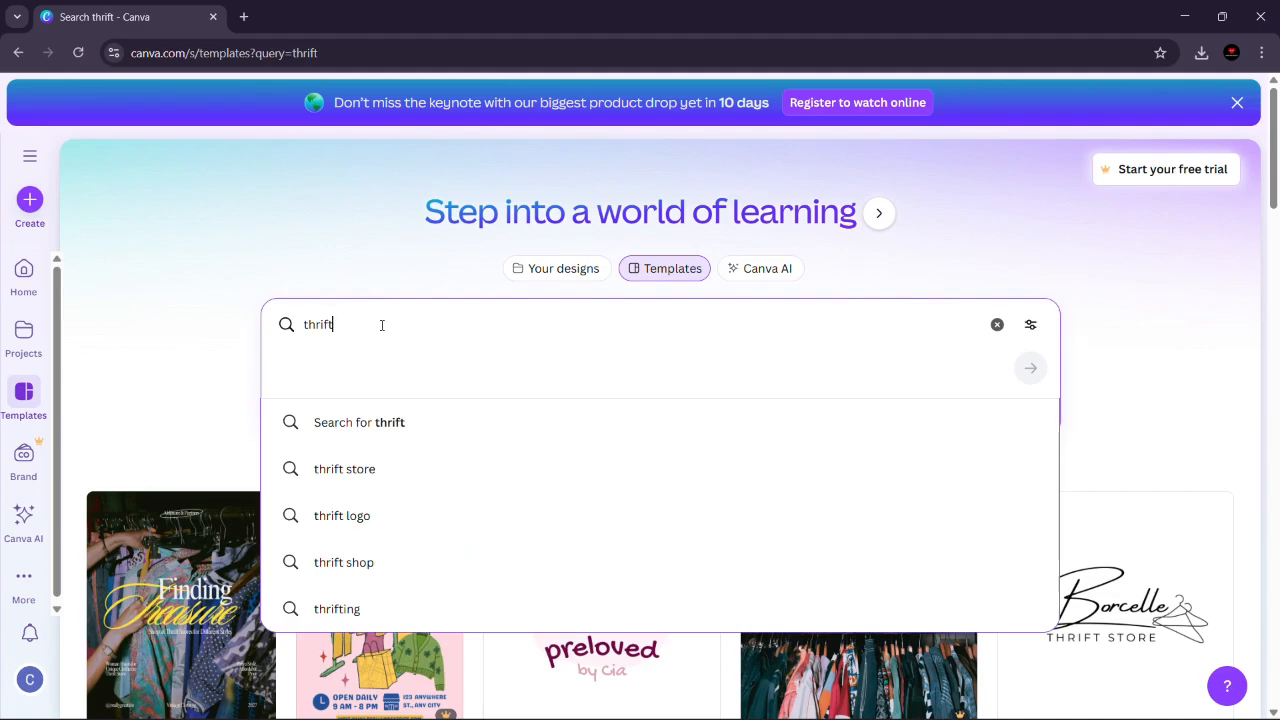
pyautogui.click(177, 303)
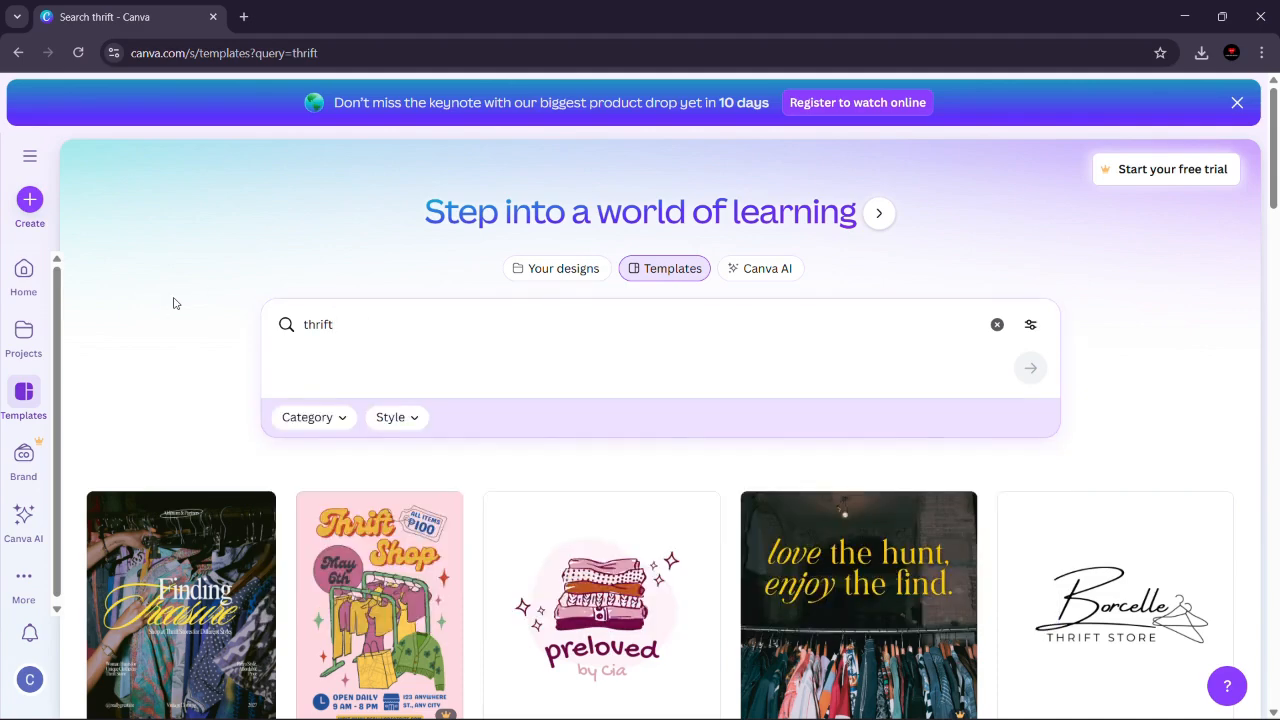
pyautogui.click(308, 418)
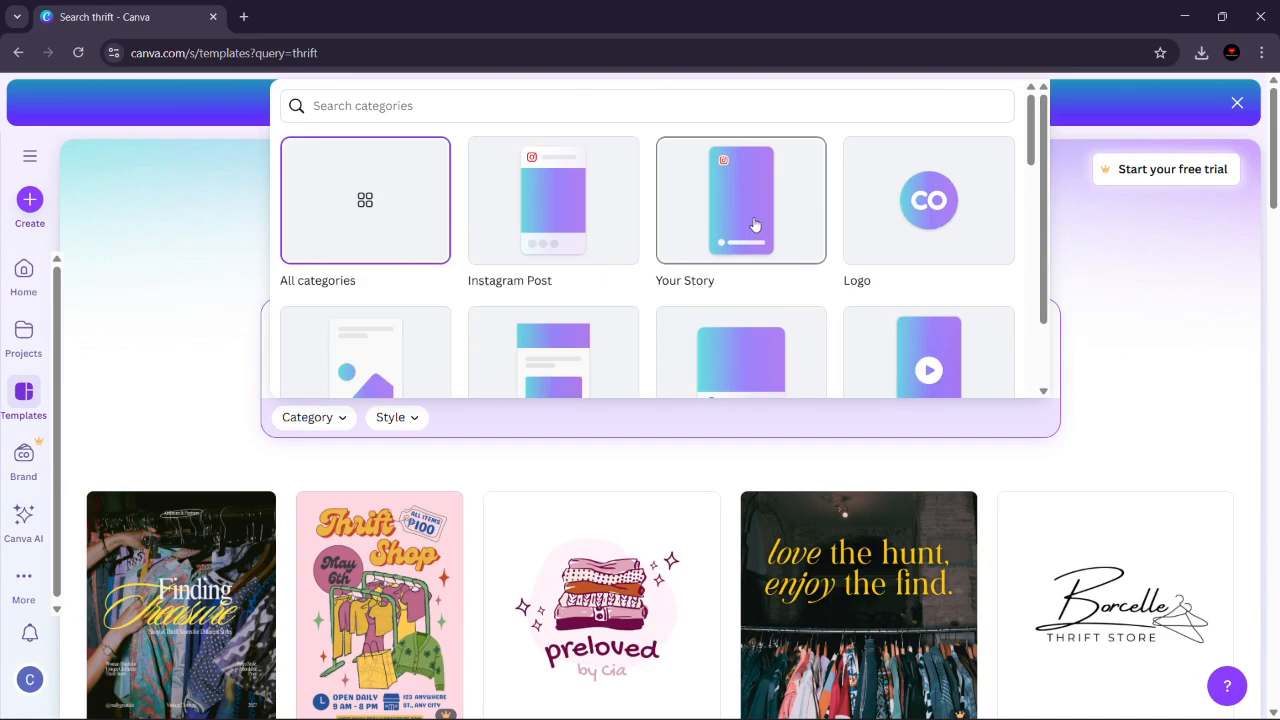
pyautogui.click(904, 221)
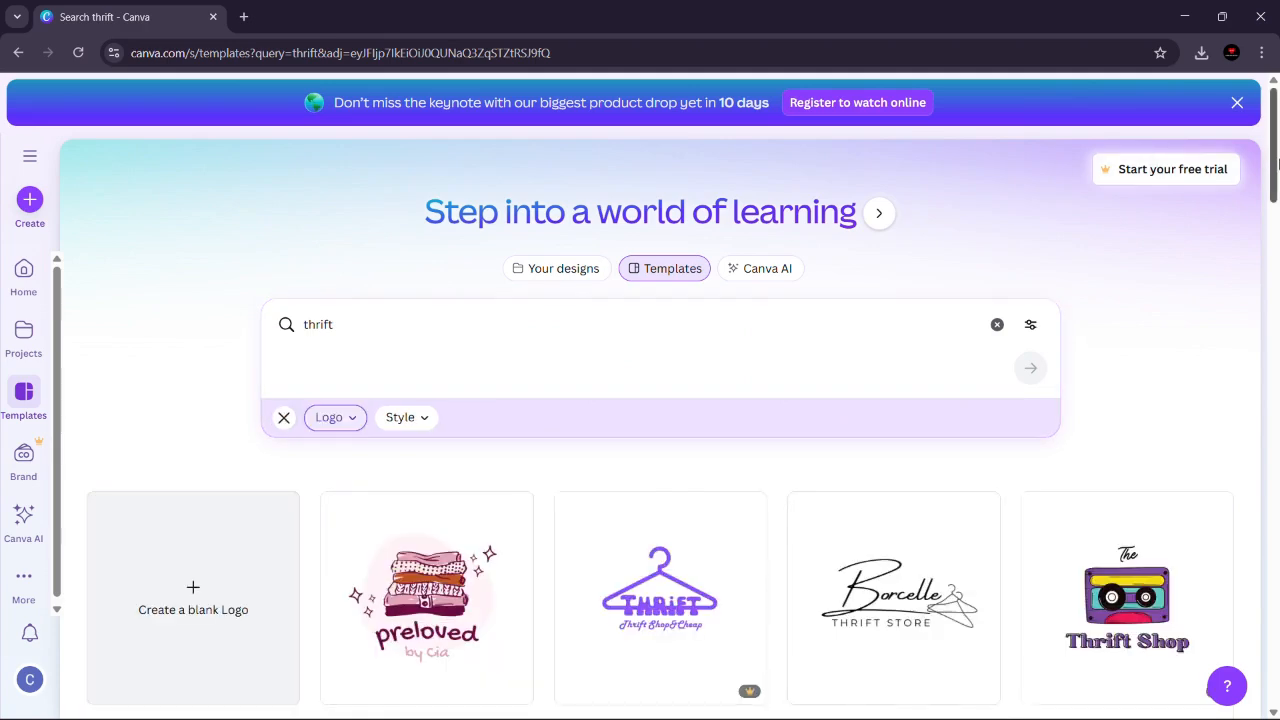
# Step: Replace the search term with "formal wear" and run the logo template search
pyautogui.moveTo(1275, 167); pyautogui.dragTo(1276, 118)
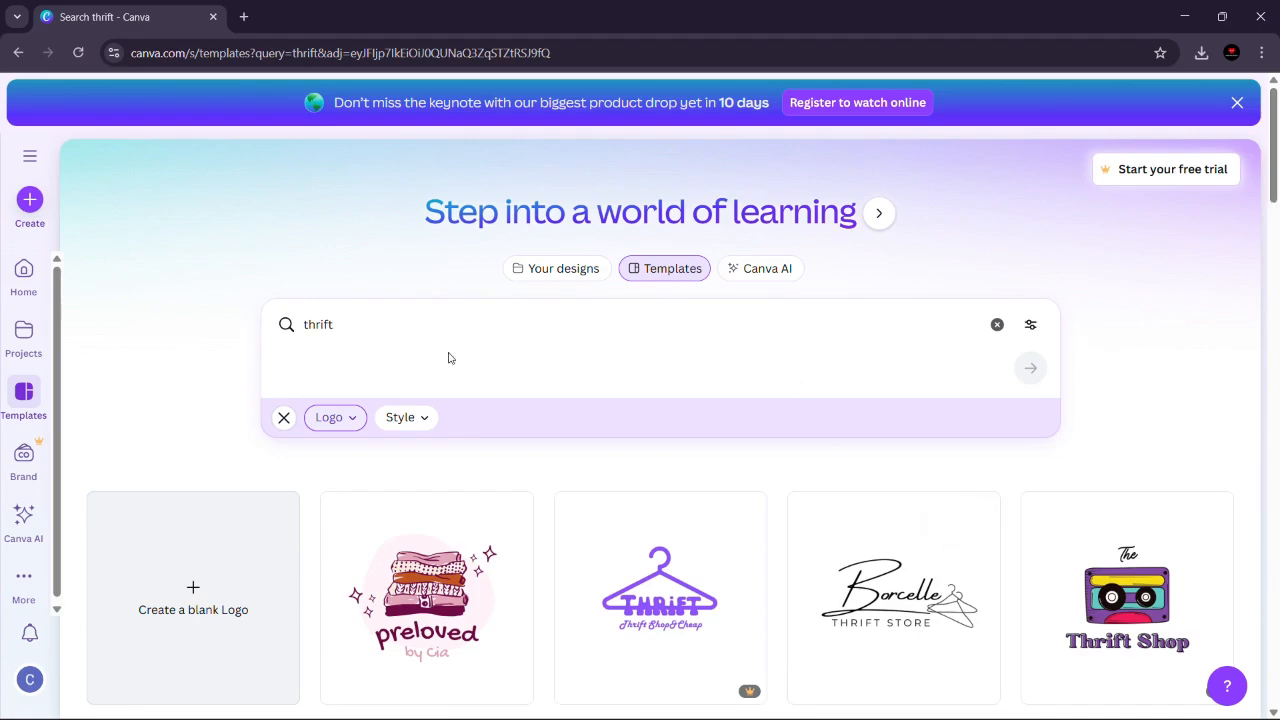
pyautogui.click(412, 329)
pyautogui.press('BackSpace')
pyautogui.press('BackSpace')
pyautogui.press('BackSpace')
pyautogui.press('BackSpace')
pyautogui.press('BackSpace')
pyautogui.press('BackSpace')
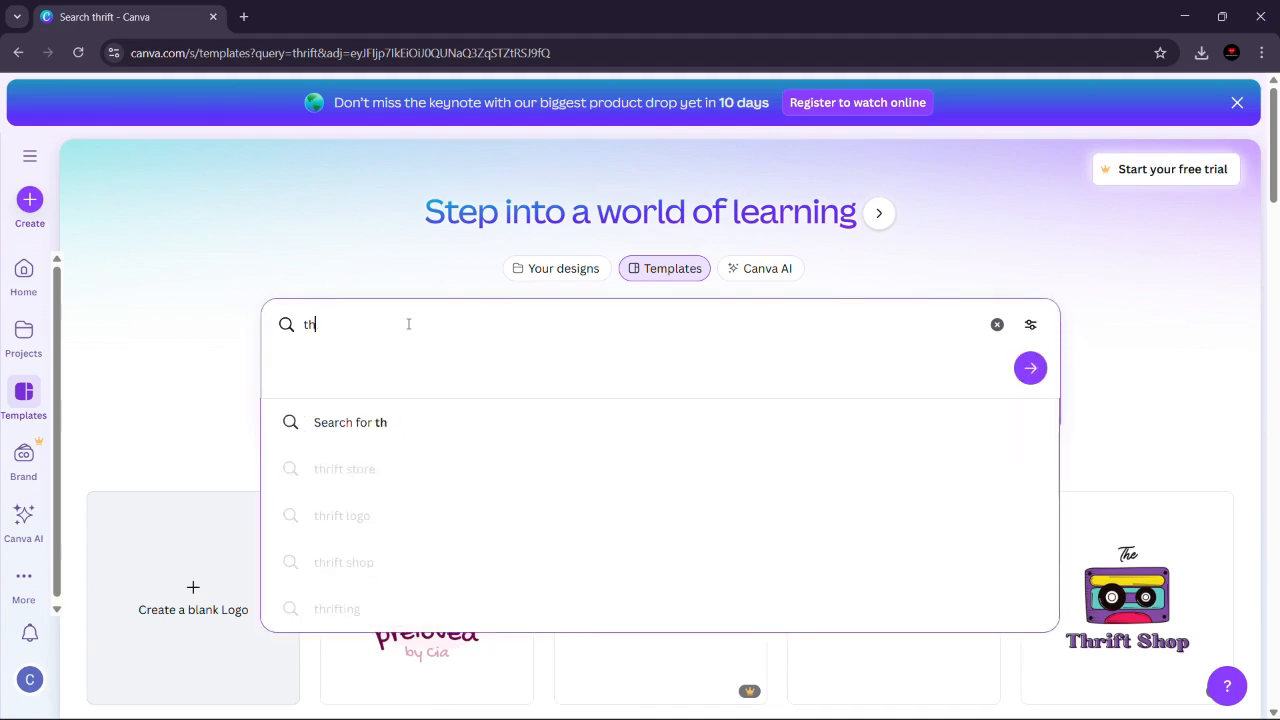
pyautogui.write('fomral')
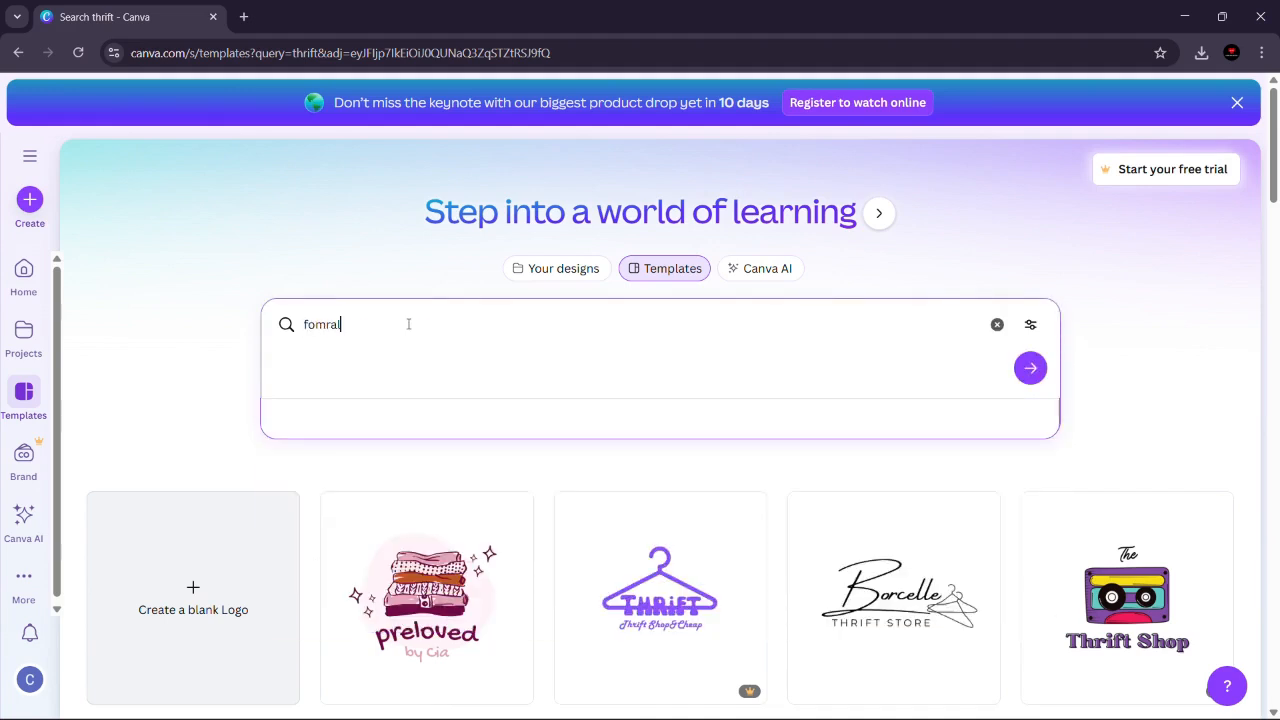
pyautogui.press('BackSpace')
pyautogui.press('BackSpace')
pyautogui.press('BackSpace')
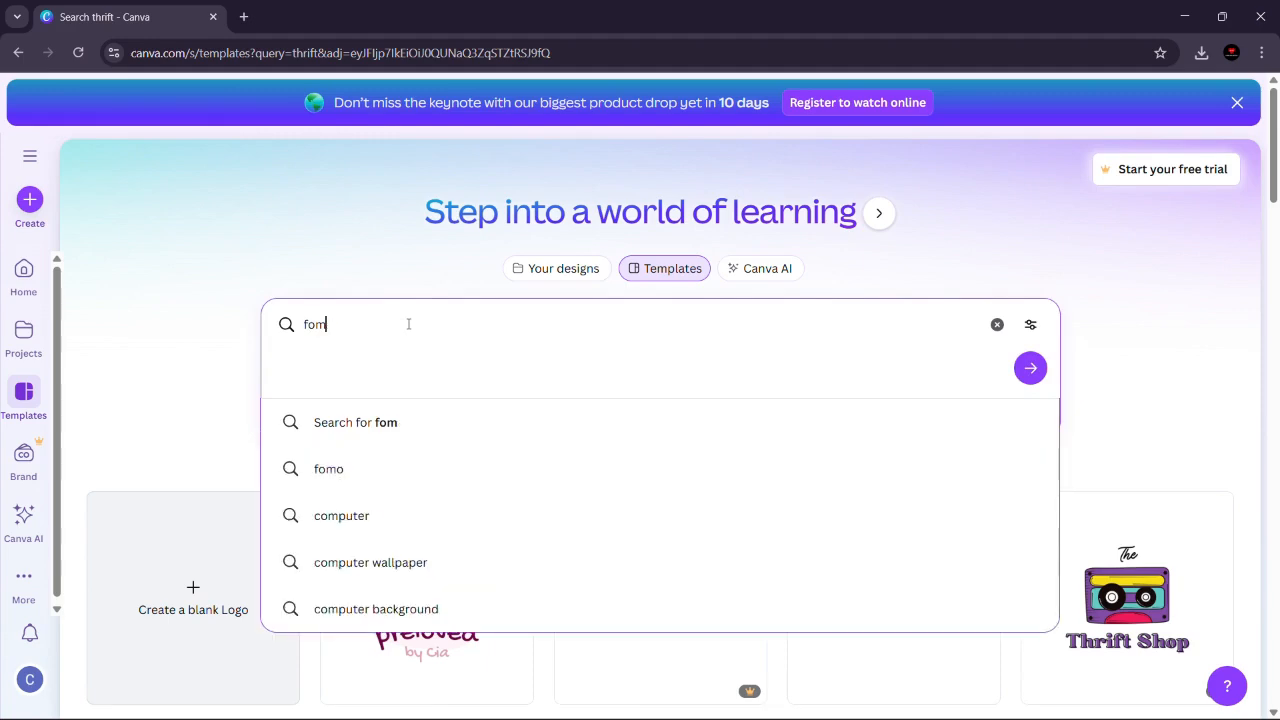
pyautogui.press('BackSpace')
pyautogui.write('rmal wear')
pyautogui.press('Return')
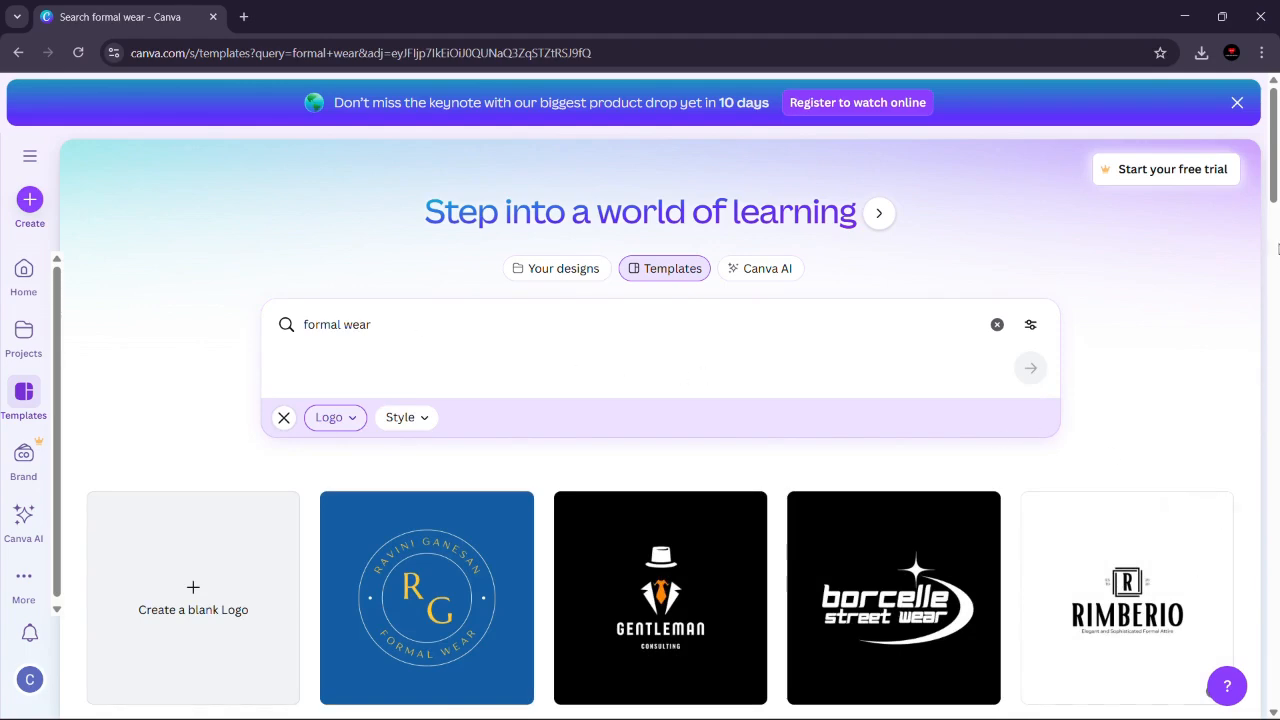
# Step: Change the search term to "formal clothing" and run the logo template search
pyautogui.scroll(-3, 1273, 243)
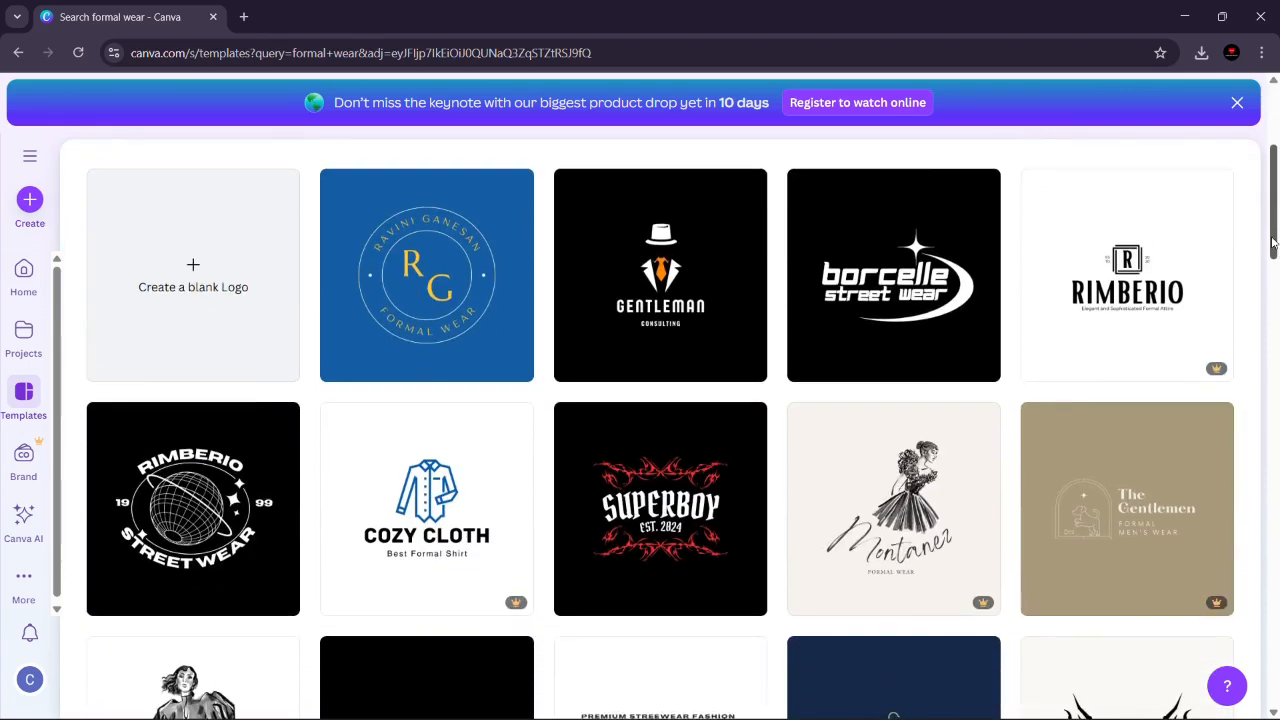
pyautogui.moveTo(1273, 243); pyautogui.dragTo(1270, 140)
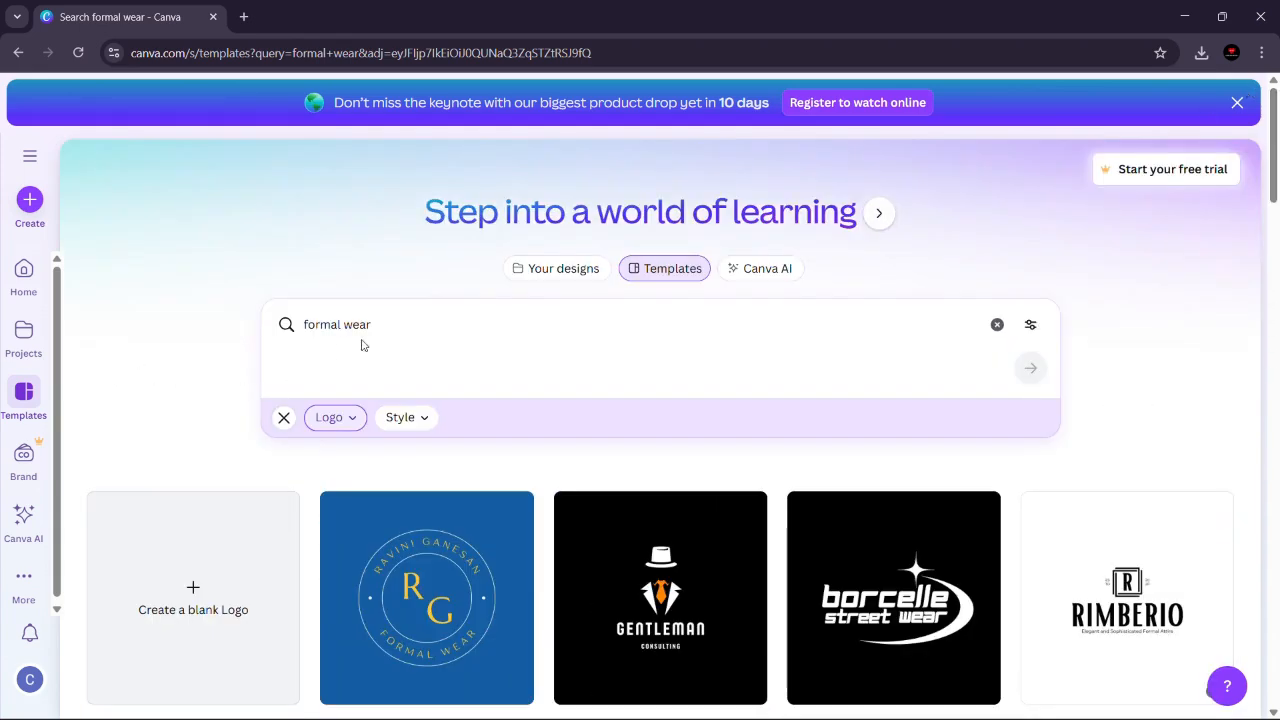
pyautogui.click(406, 329)
pyautogui.press('BackSpace')
pyautogui.press('BackSpace')
pyautogui.press('BackSpace')
pyautogui.press('BackSpace')
pyautogui.write('clothin')
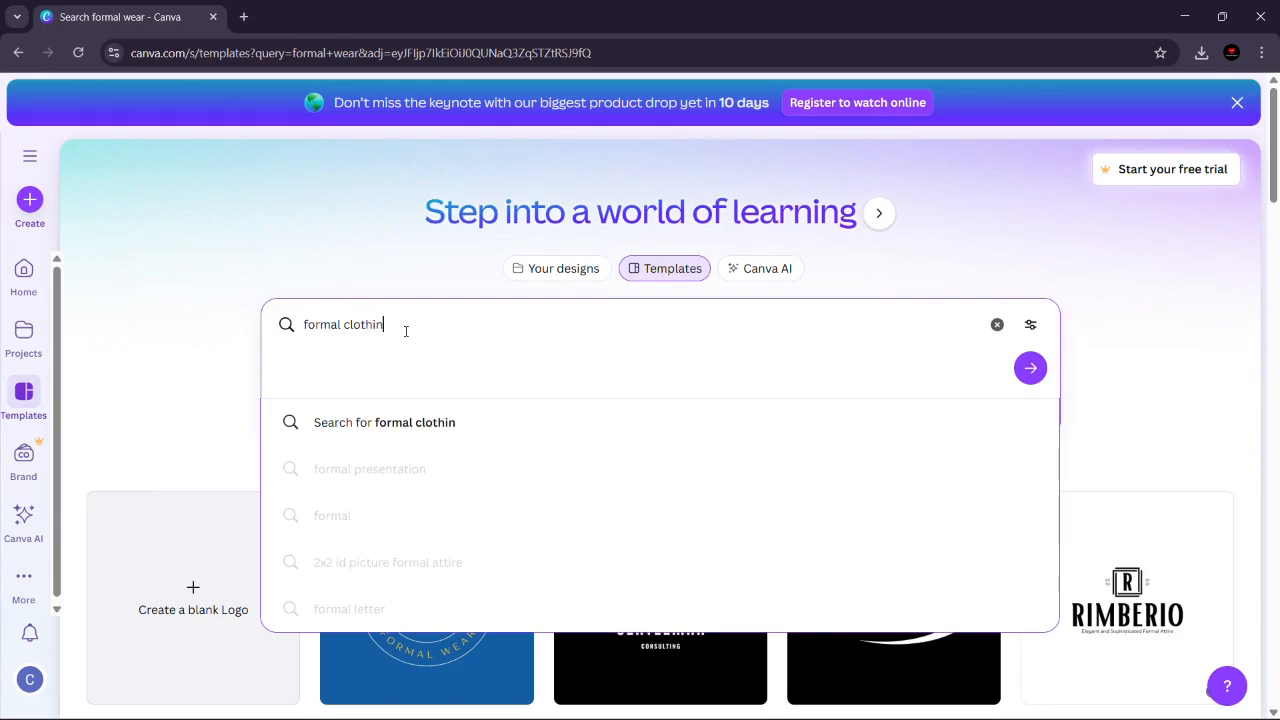
pyautogui.write('g')
pyautogui.press('Return')
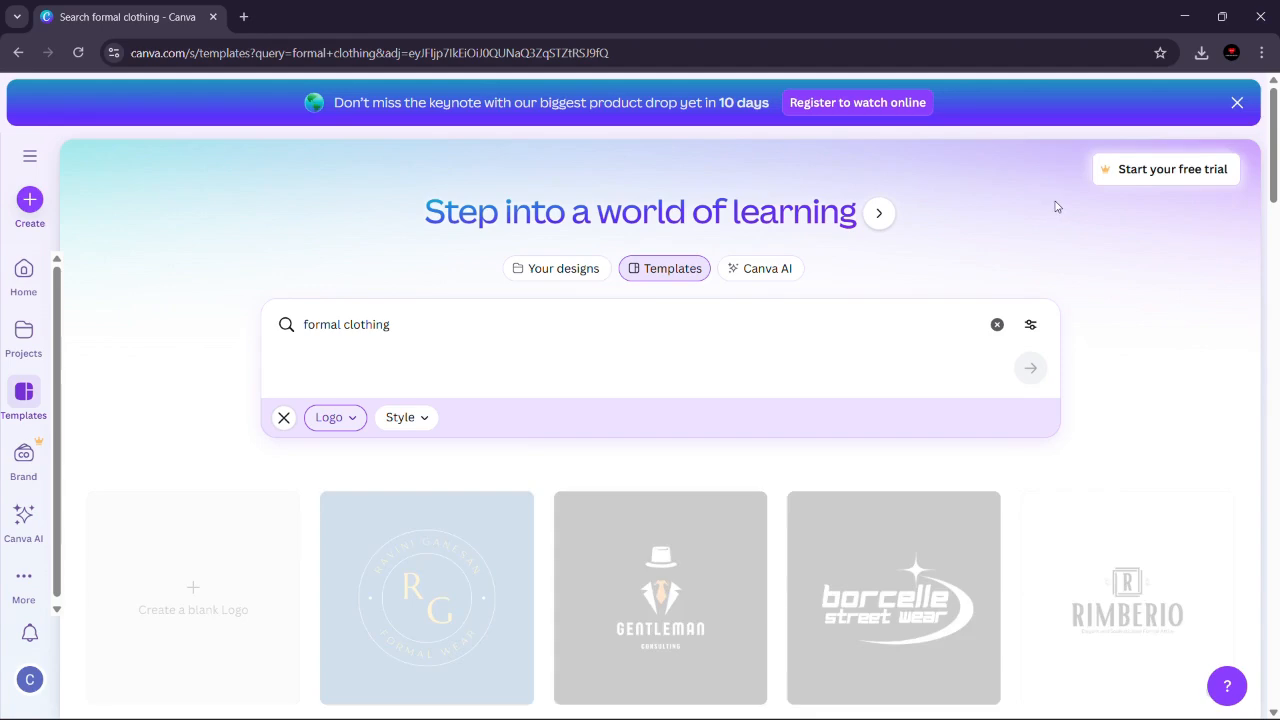
# Step: Look through the formal clothing logo templates for a design that suits a clothing brand
pyautogui.moveTo(1275, 173)
pyautogui.mouseDown()
pyautogui.moveTo(1275, 513)
pyautogui.moveTo(1268, 168)
pyautogui.mouseUp()
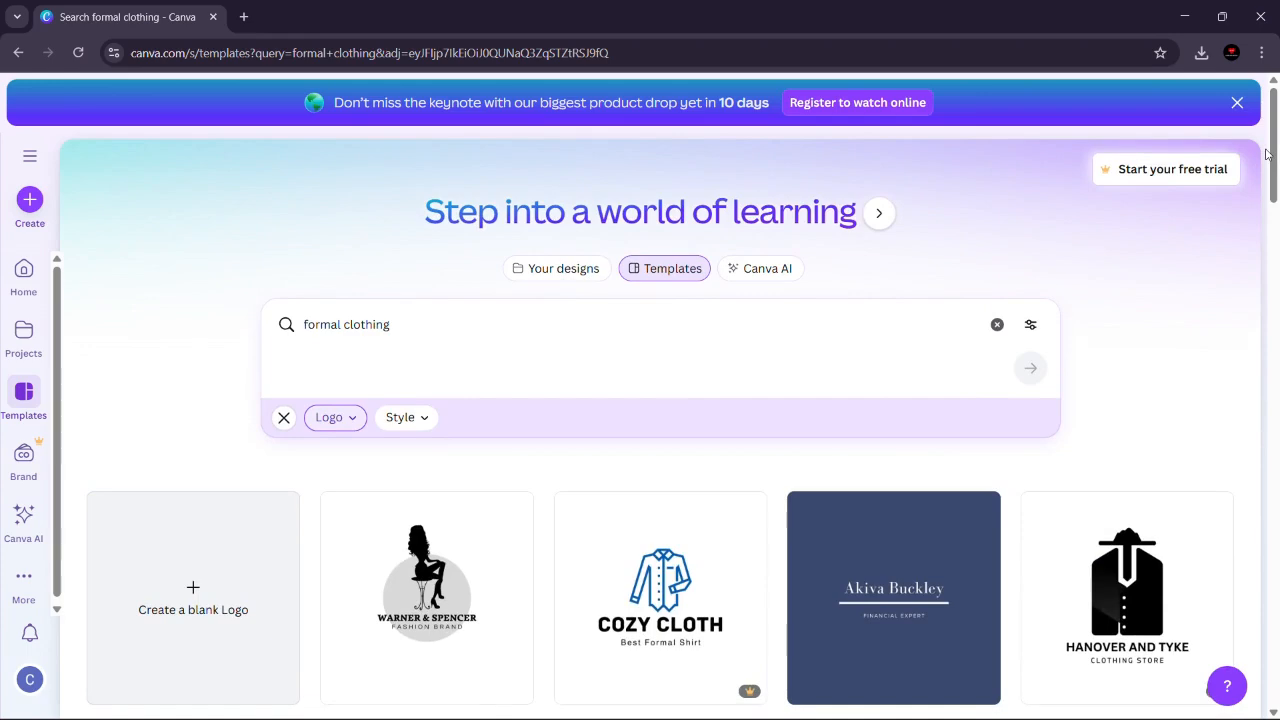
pyautogui.moveTo(1273, 190)
pyautogui.mouseDown()
pyautogui.moveTo(1273, 387)
pyautogui.moveTo(1277, 168)
pyautogui.mouseUp()
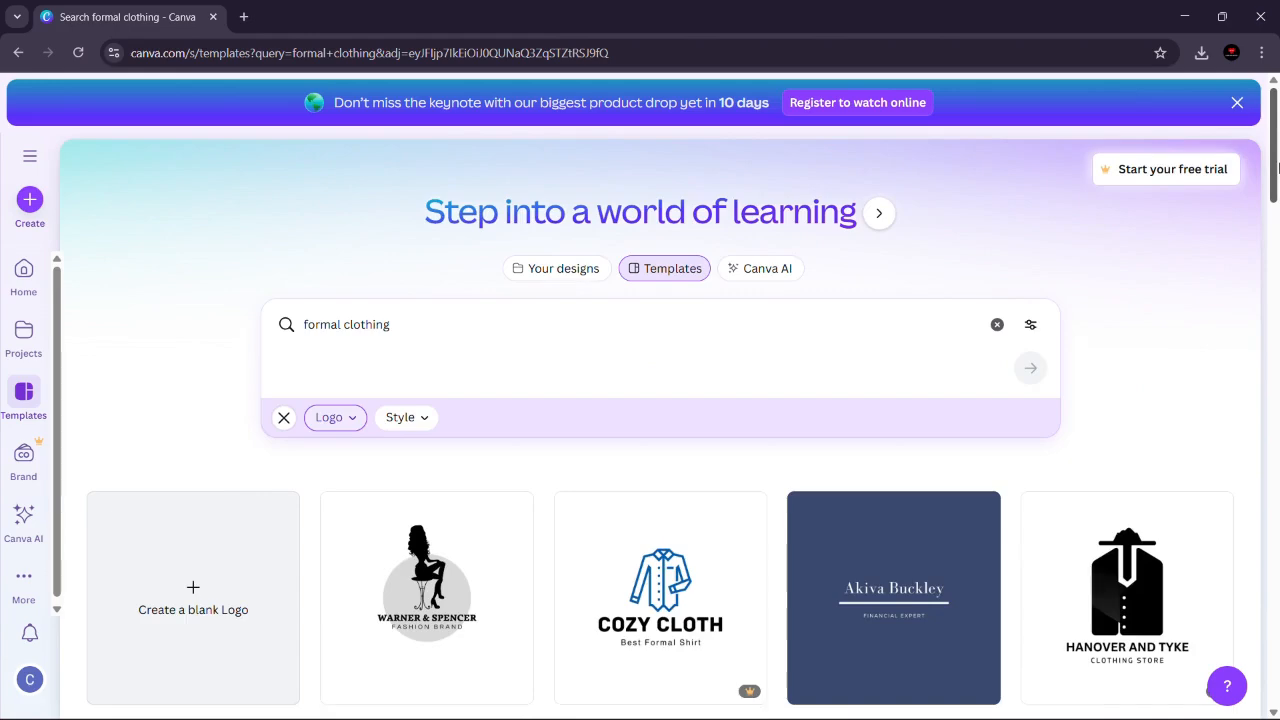
pyautogui.moveTo(1275, 168); pyautogui.dragTo(1275, 262)
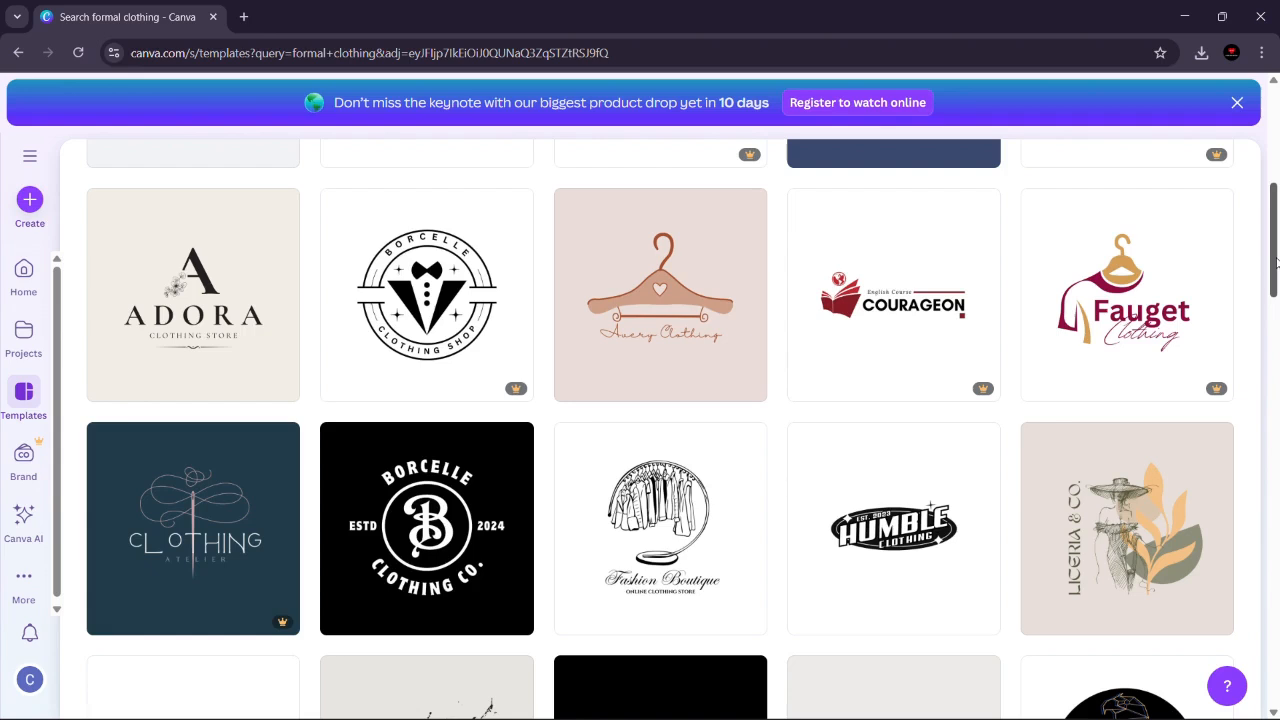
pyautogui.moveTo(1270, 248); pyautogui.dragTo(1277, 645)
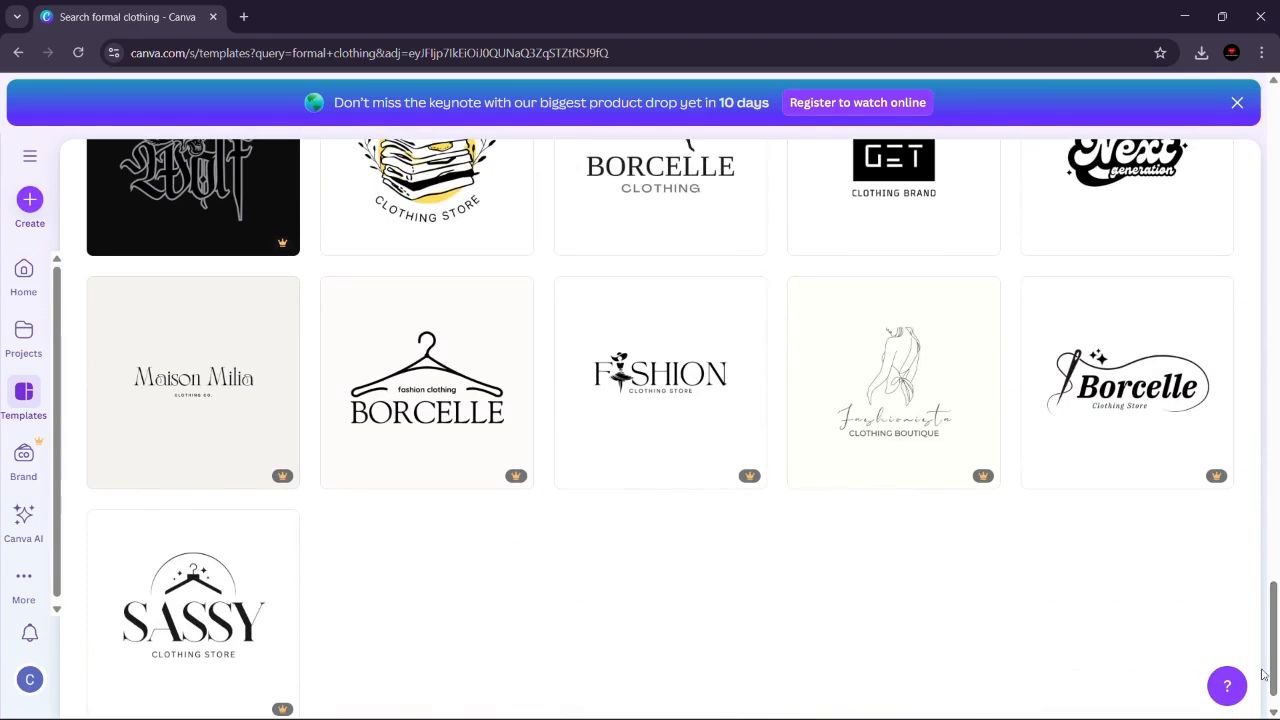
pyautogui.moveTo(1274, 646); pyautogui.dragTo(1274, 519)
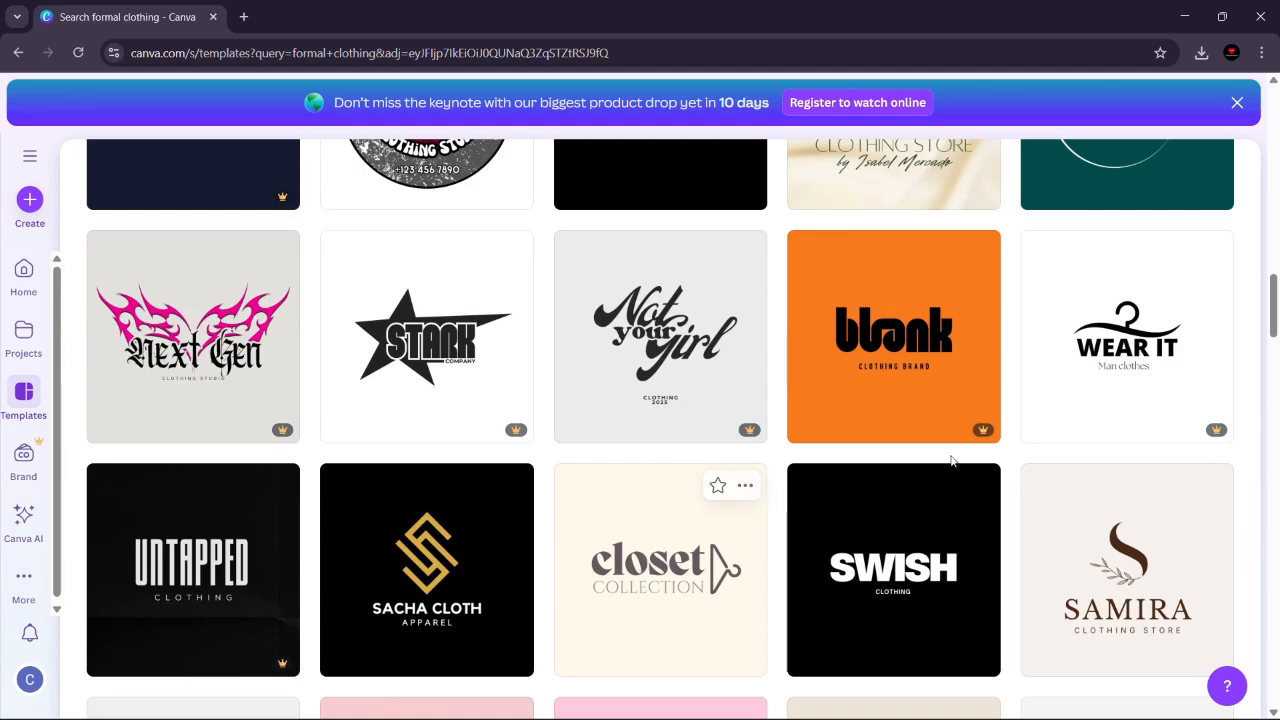
pyautogui.moveTo(1274, 318)
pyautogui.mouseDown()
pyautogui.moveTo(1275, 293)
pyautogui.moveTo(1273, 340)
pyautogui.mouseUp()
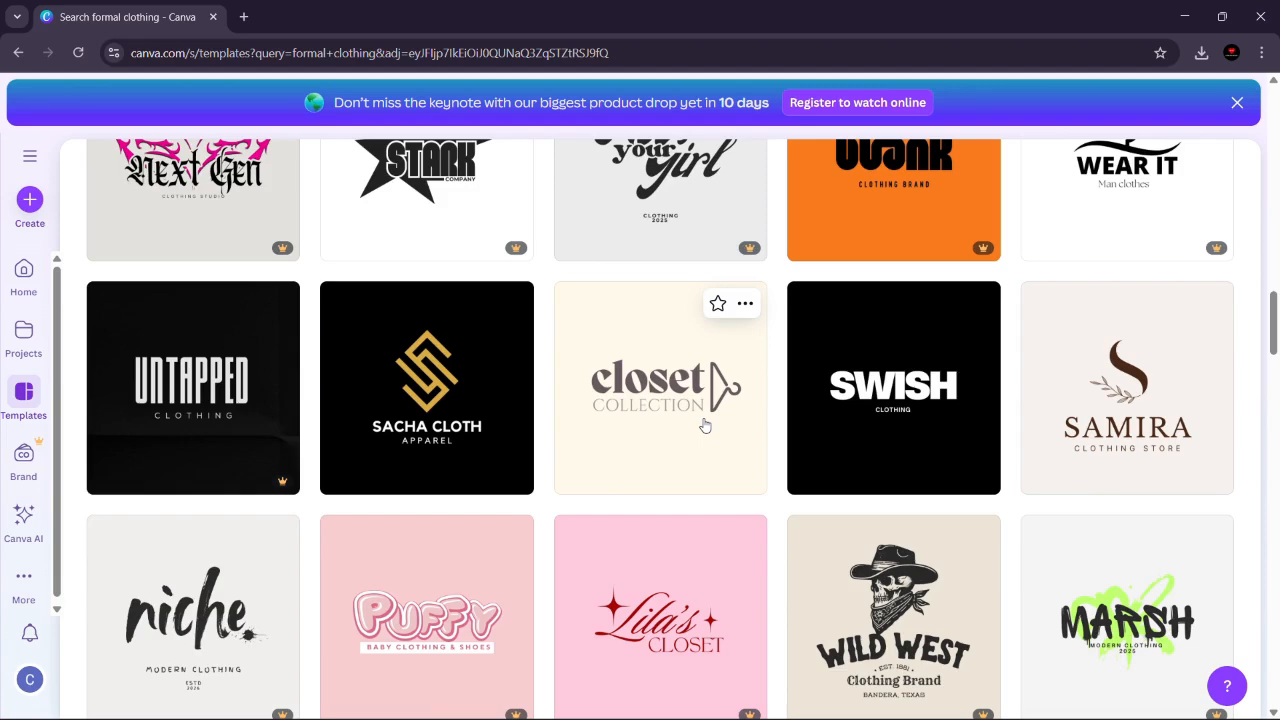
pyautogui.moveTo(1275, 319); pyautogui.dragTo(1268, 425)
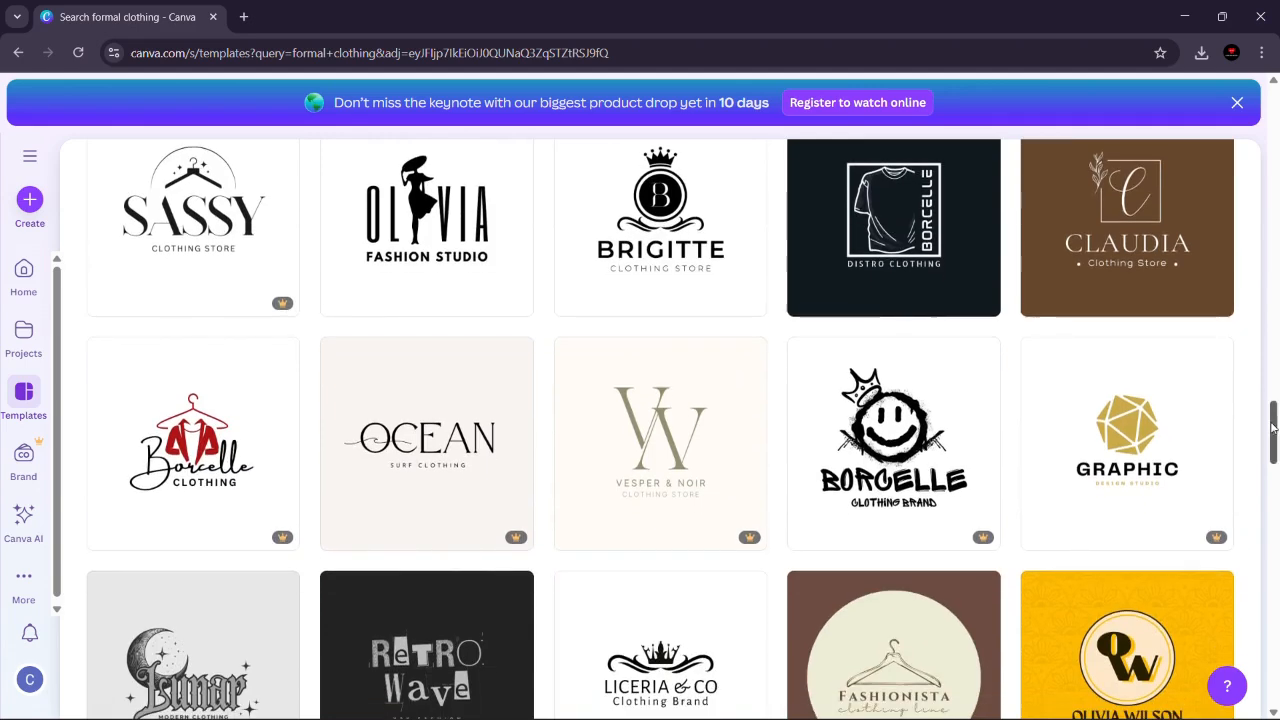
pyautogui.moveTo(1273, 432)
pyautogui.mouseDown()
pyautogui.moveTo(1273, 444)
pyautogui.moveTo(1274, 428)
pyautogui.mouseUp()
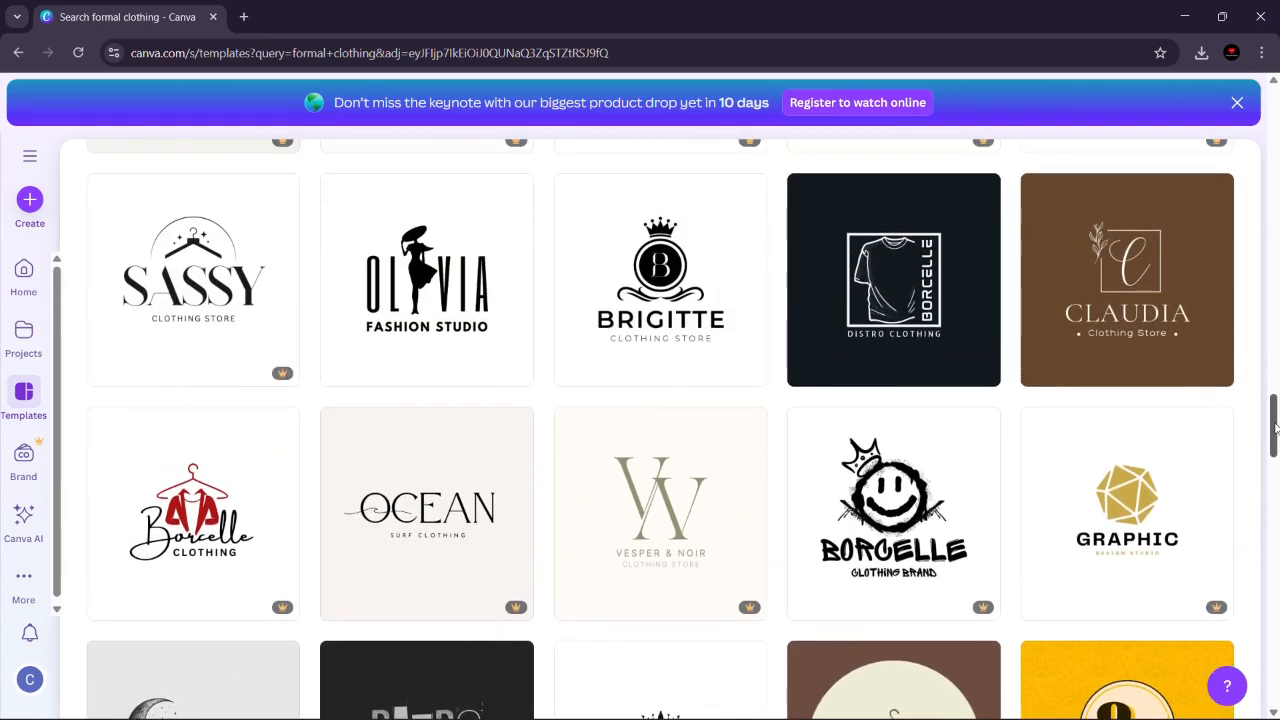
pyautogui.moveTo(1275, 428); pyautogui.dragTo(1275, 432)
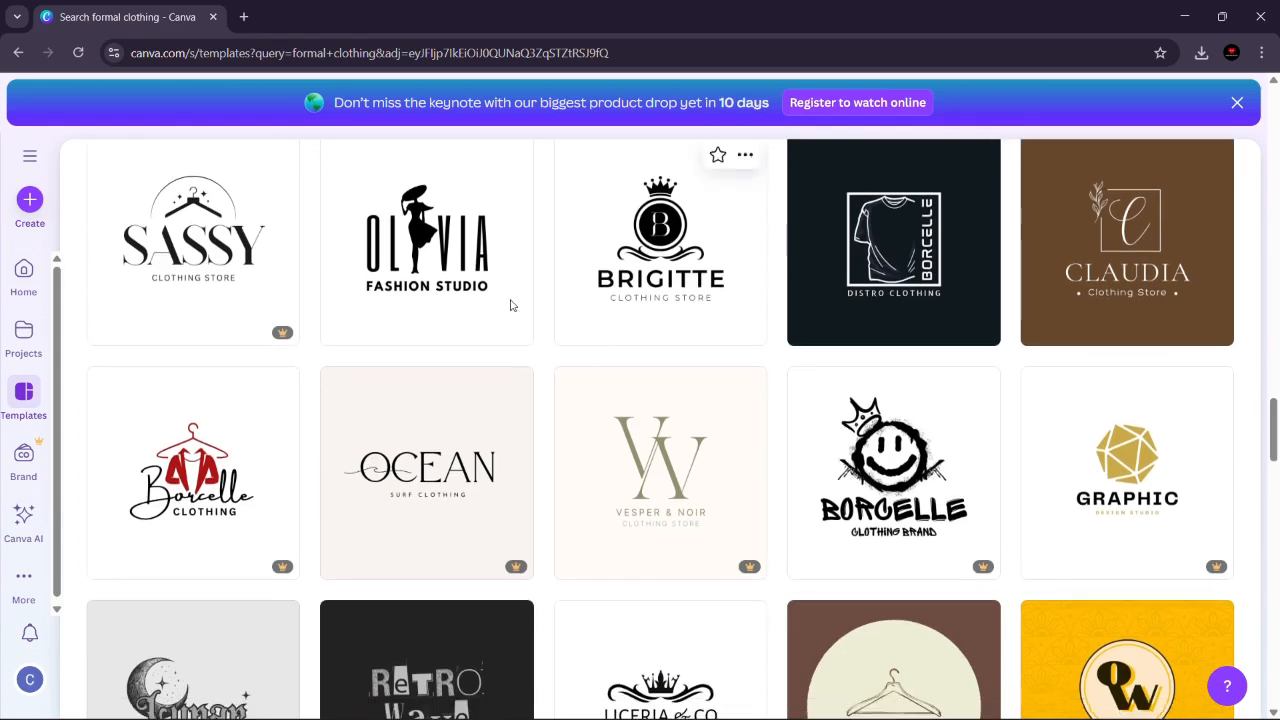
# Step: Choose the Black White Elegant Feminine Fashion Clothing Logo template, review its preview and similar designs, and open it for customizing
pyautogui.click(463, 270)
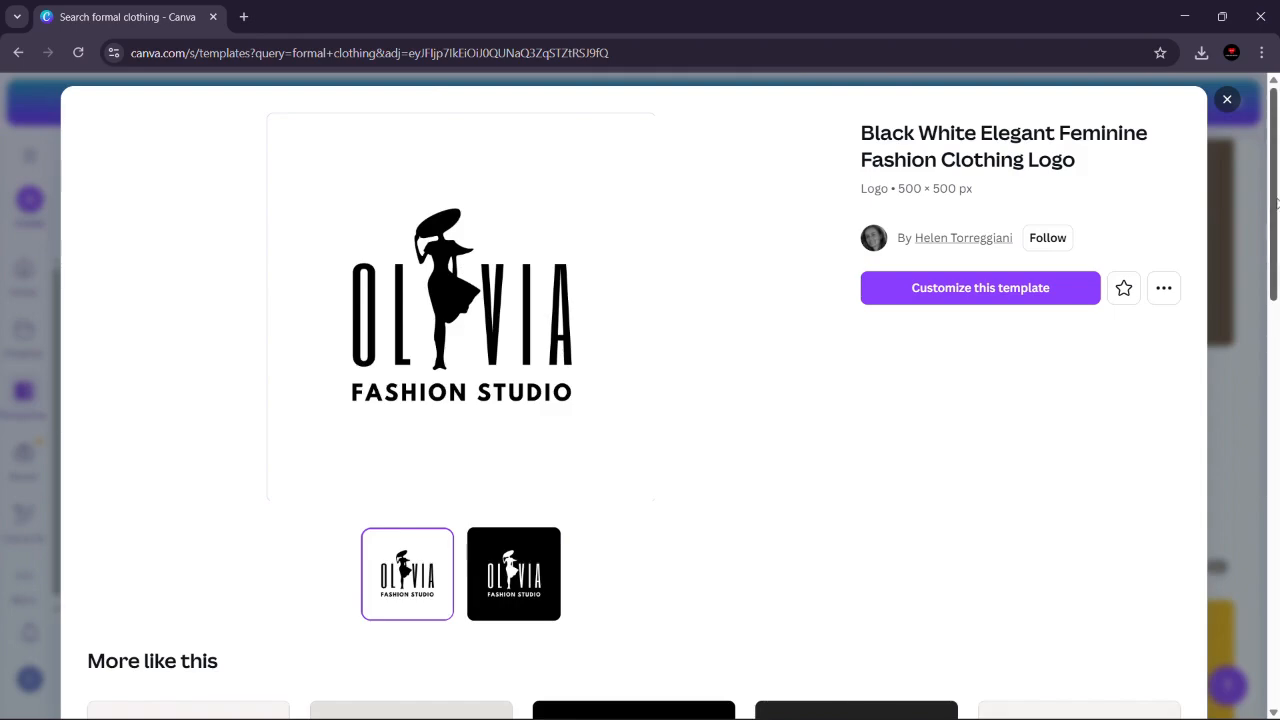
pyautogui.moveTo(1277, 204); pyautogui.dragTo(1275, 234)
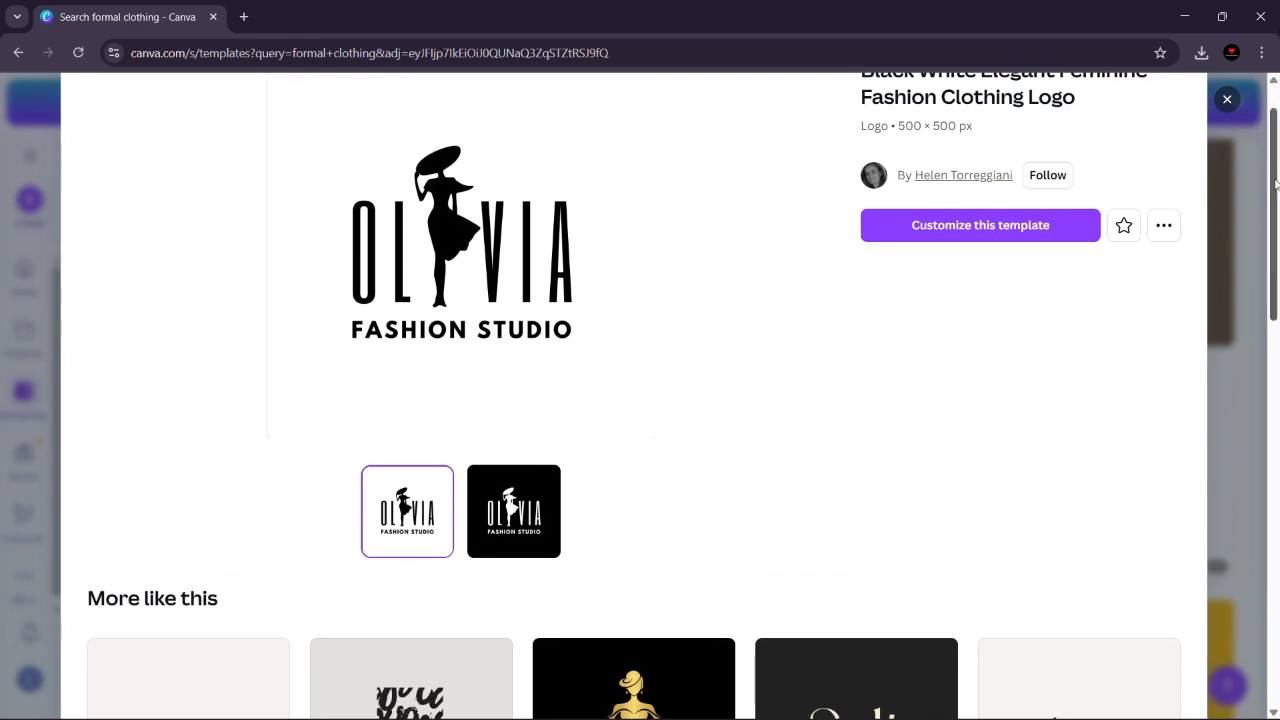
pyautogui.moveTo(1276, 183); pyautogui.dragTo(1277, 342)
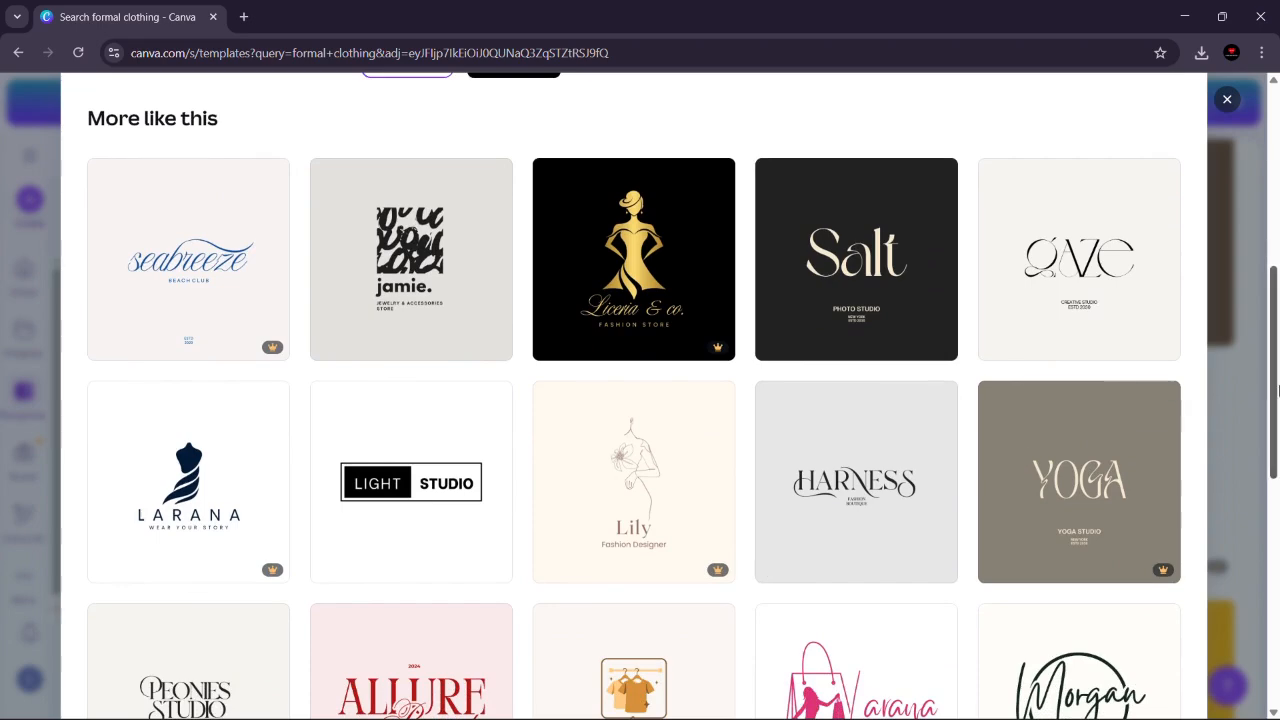
pyautogui.moveTo(1276, 310); pyautogui.dragTo(1210, 118)
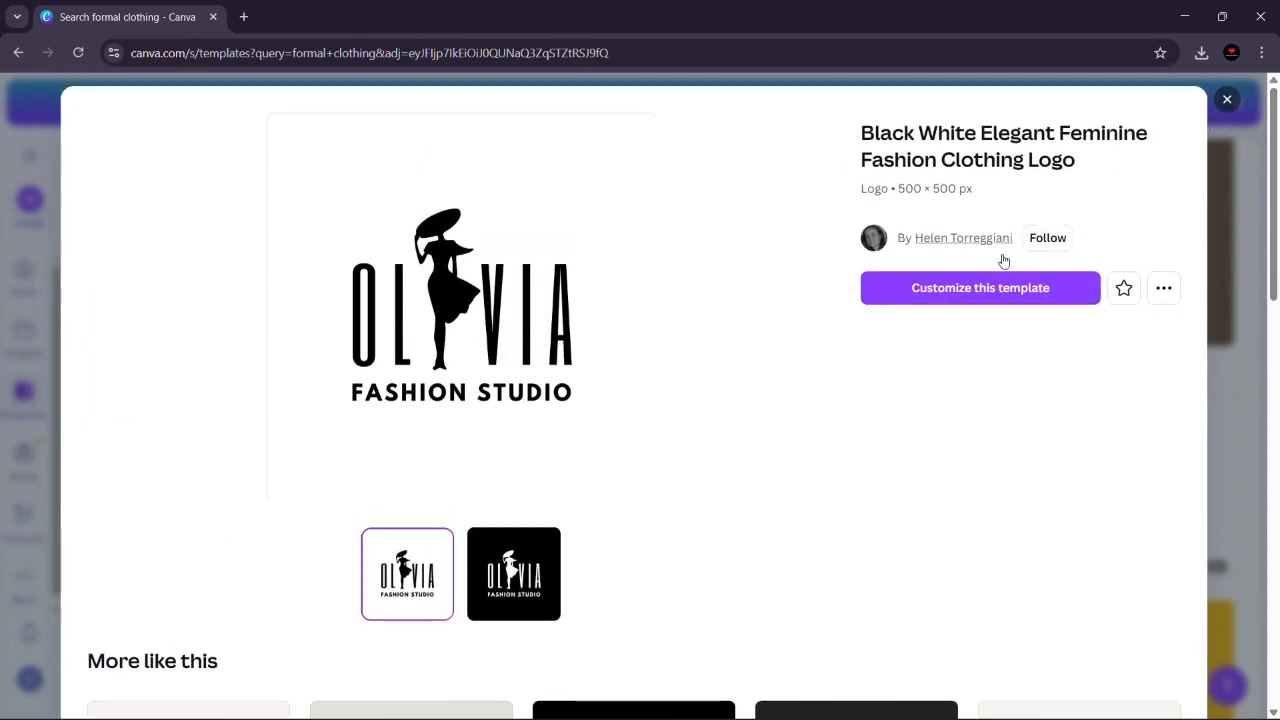
pyautogui.click(1007, 289)
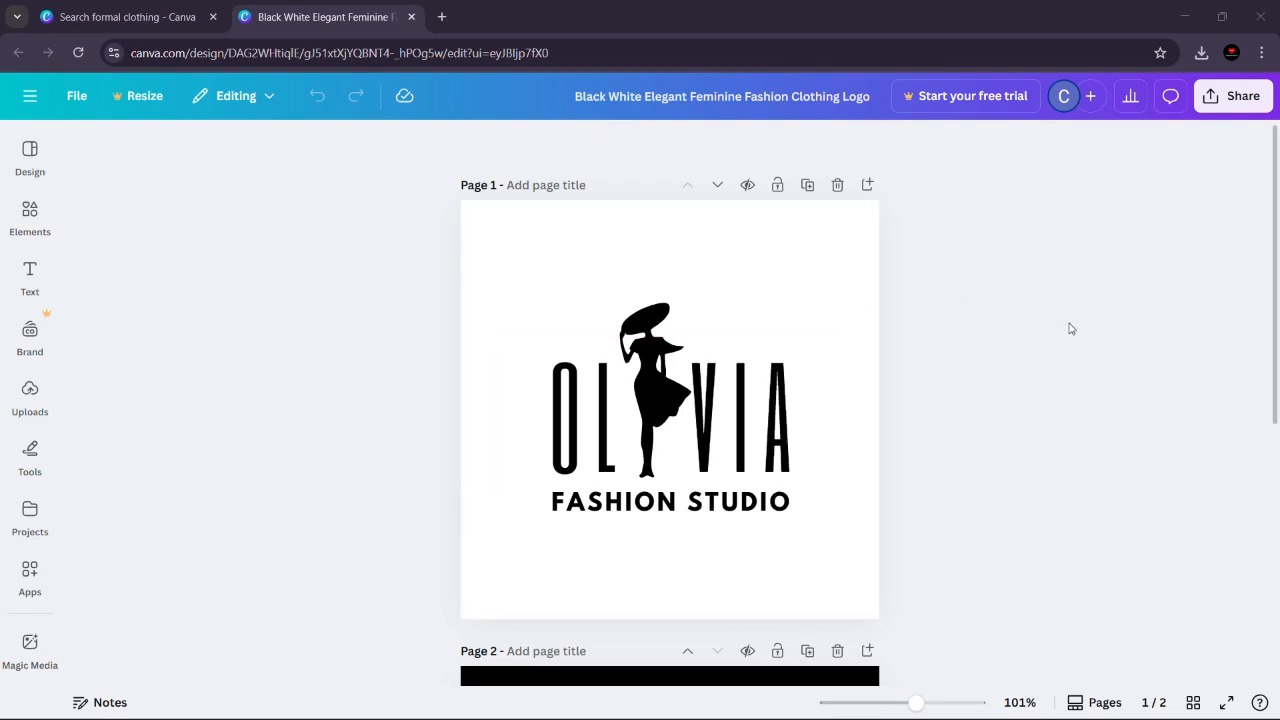
pyautogui.moveTo(1272, 275)
pyautogui.mouseDown()
pyautogui.moveTo(1277, 600)
pyautogui.moveTo(1276, 253)
pyautogui.moveTo(1246, 586)
pyautogui.moveTo(1277, 357)
pyautogui.moveTo(1276, 227)
pyautogui.moveTo(1268, 578)
pyautogui.moveTo(1270, 266)
pyautogui.mouseUp()
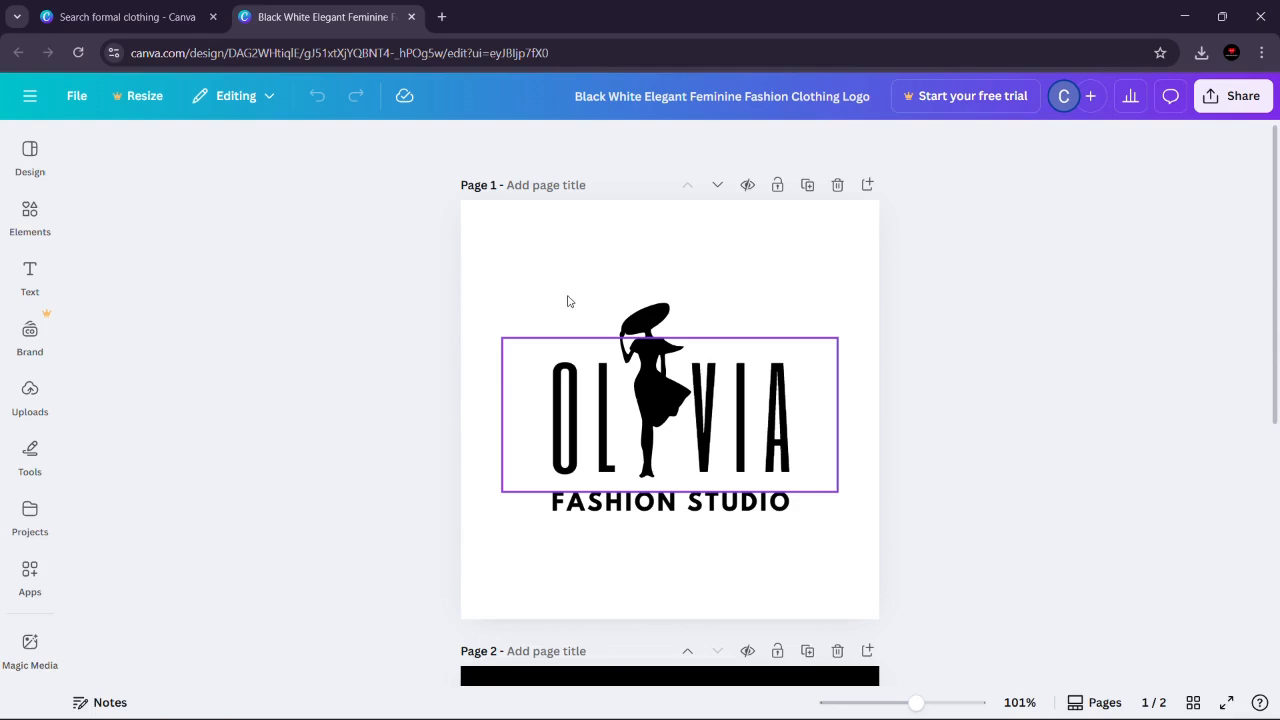
pyautogui.click(657, 516)
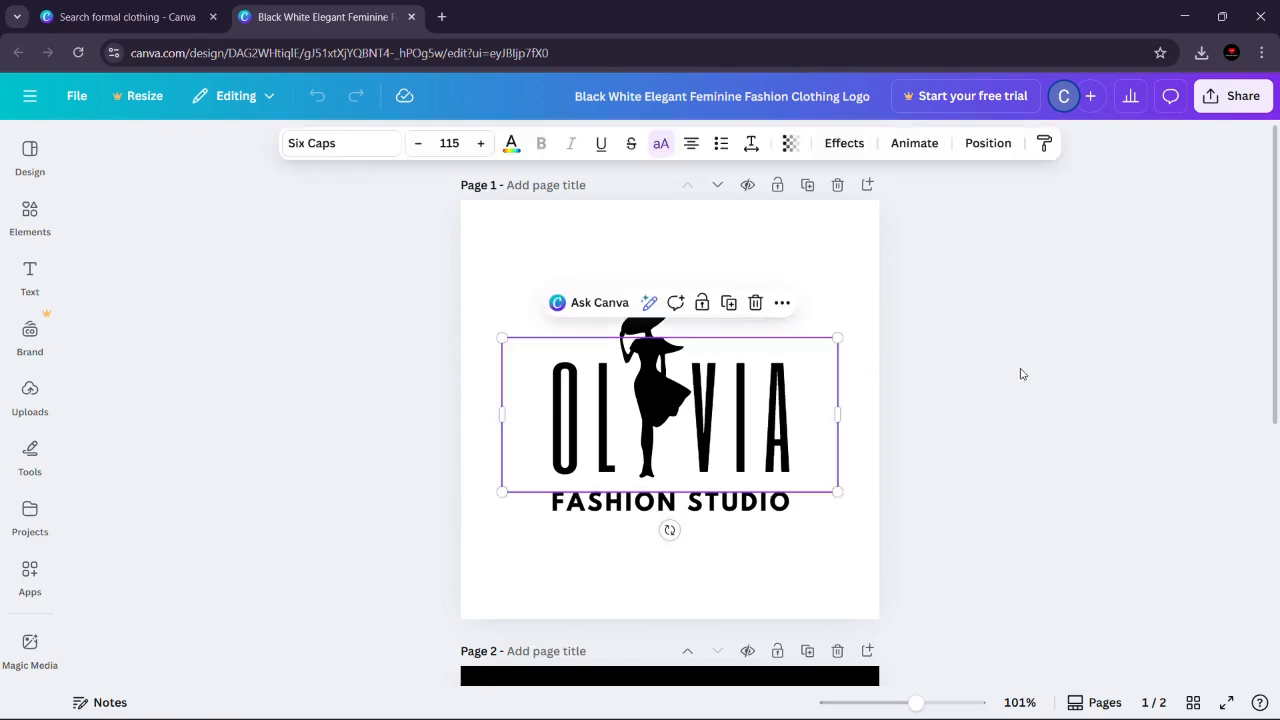
pyautogui.click(652, 331)
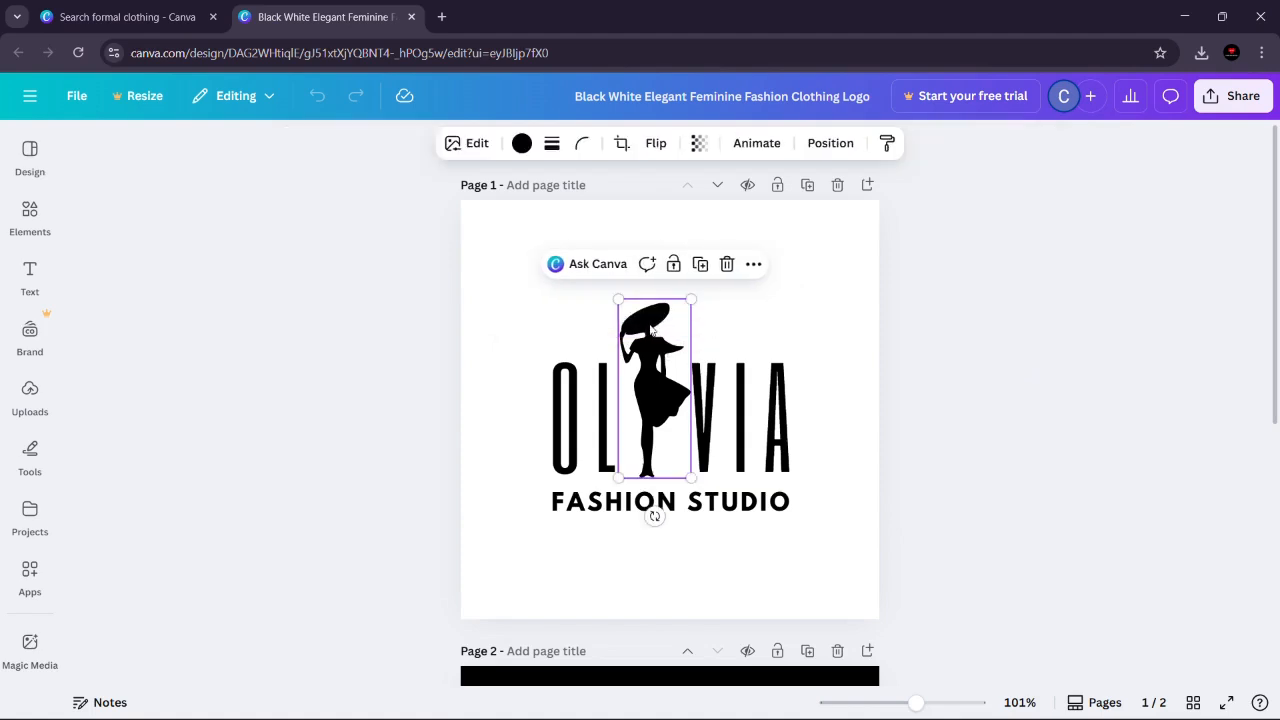
# Step: Group the headline, woman silhouette and tagline on page 1, nudge the group slightly down, and ungroup it
pyautogui.click(541, 316)
pyautogui.moveTo(516, 303); pyautogui.dragTo(895, 552)
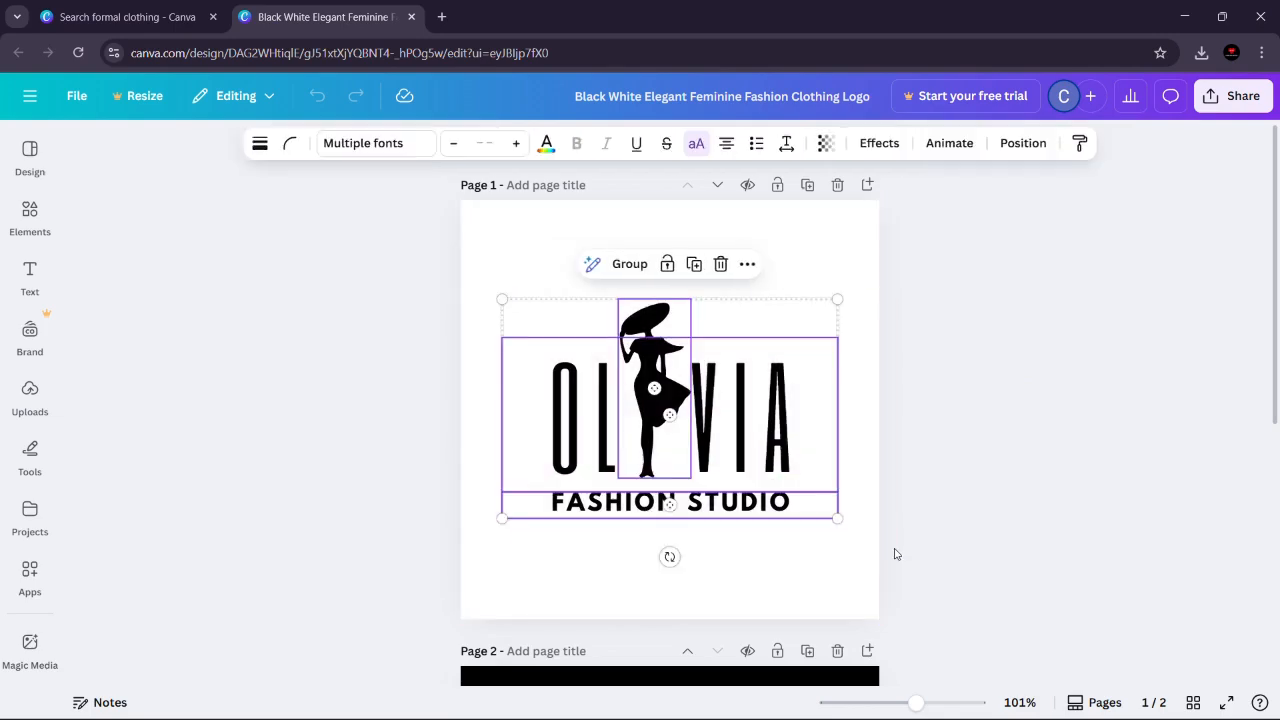
pyautogui.click(627, 266)
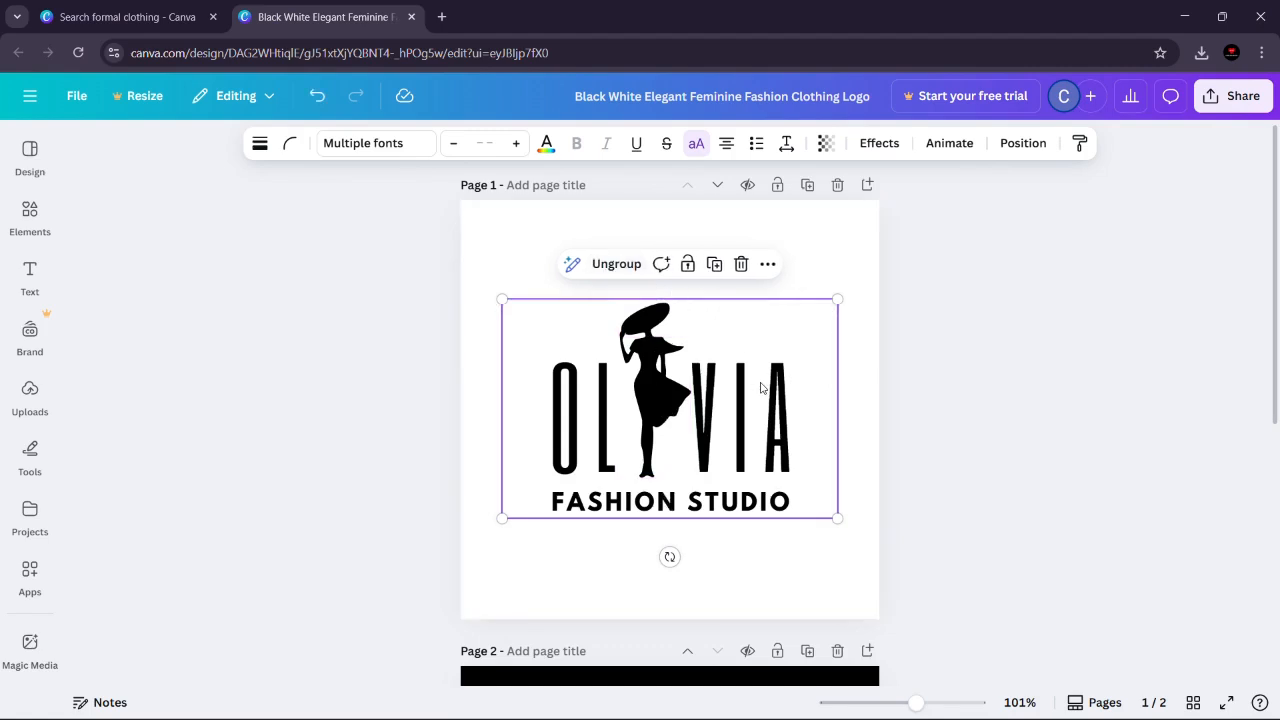
pyautogui.moveTo(757, 357)
pyautogui.mouseDown()
pyautogui.moveTo(743, 294)
pyautogui.moveTo(758, 380)
pyautogui.mouseUp()
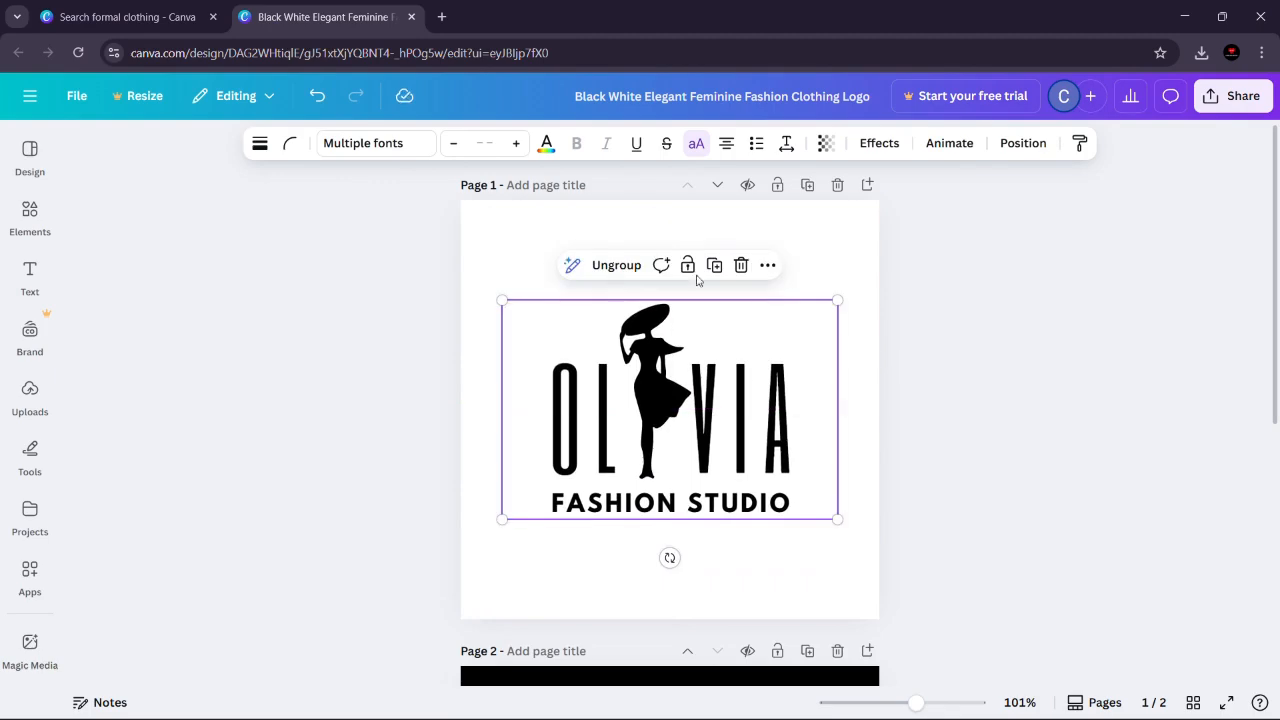
pyautogui.click(616, 265)
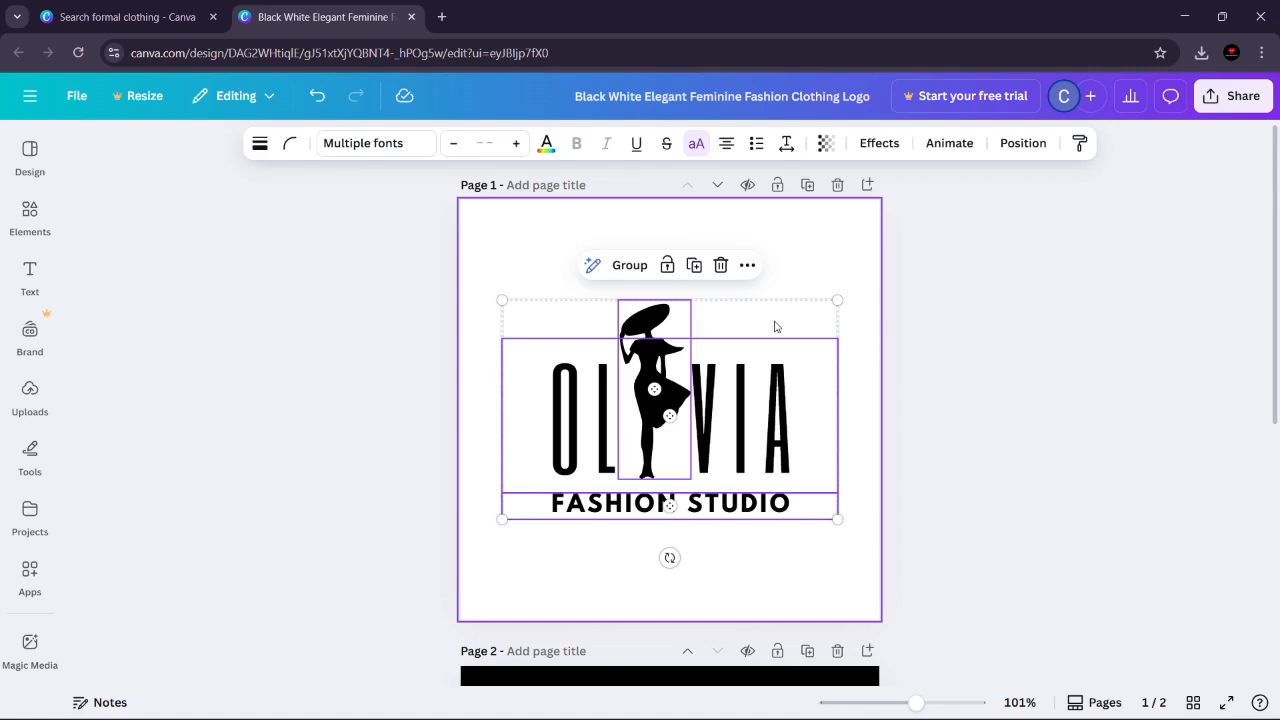
# Step: Shift the woman silhouette on page 1 slightly to the right of its original place
pyautogui.click(965, 330)
pyautogui.click(655, 327)
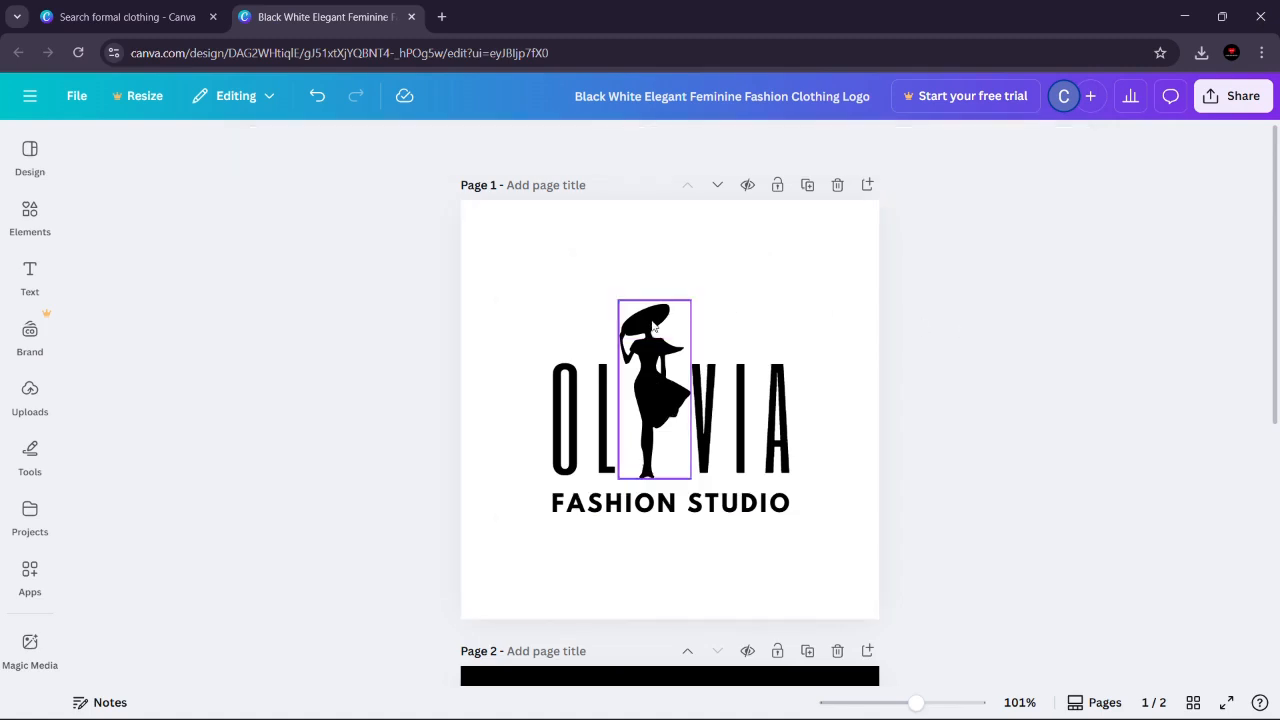
pyautogui.moveTo(655, 327)
pyautogui.mouseDown()
pyautogui.moveTo(714, 318)
pyautogui.moveTo(658, 322)
pyautogui.mouseUp()
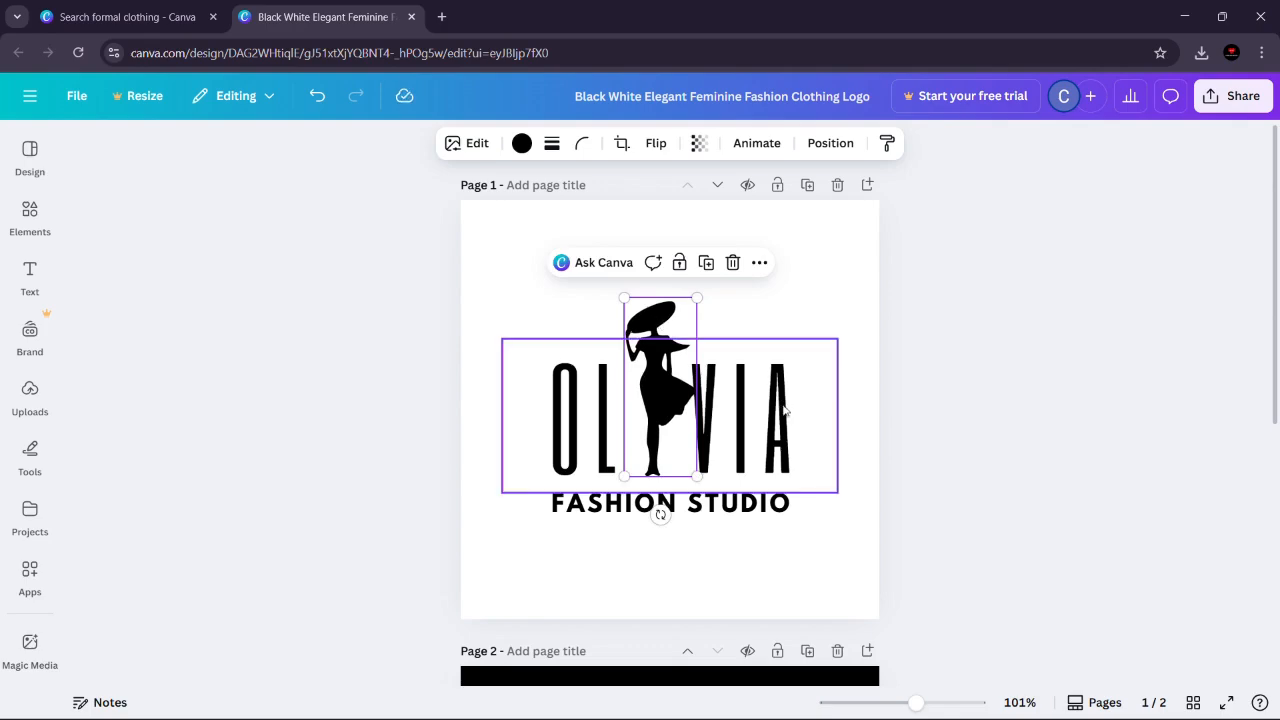
# Step: Replace the logo's headline text on page 1 with the brand name "DANIEL"
pyautogui.click(745, 418)
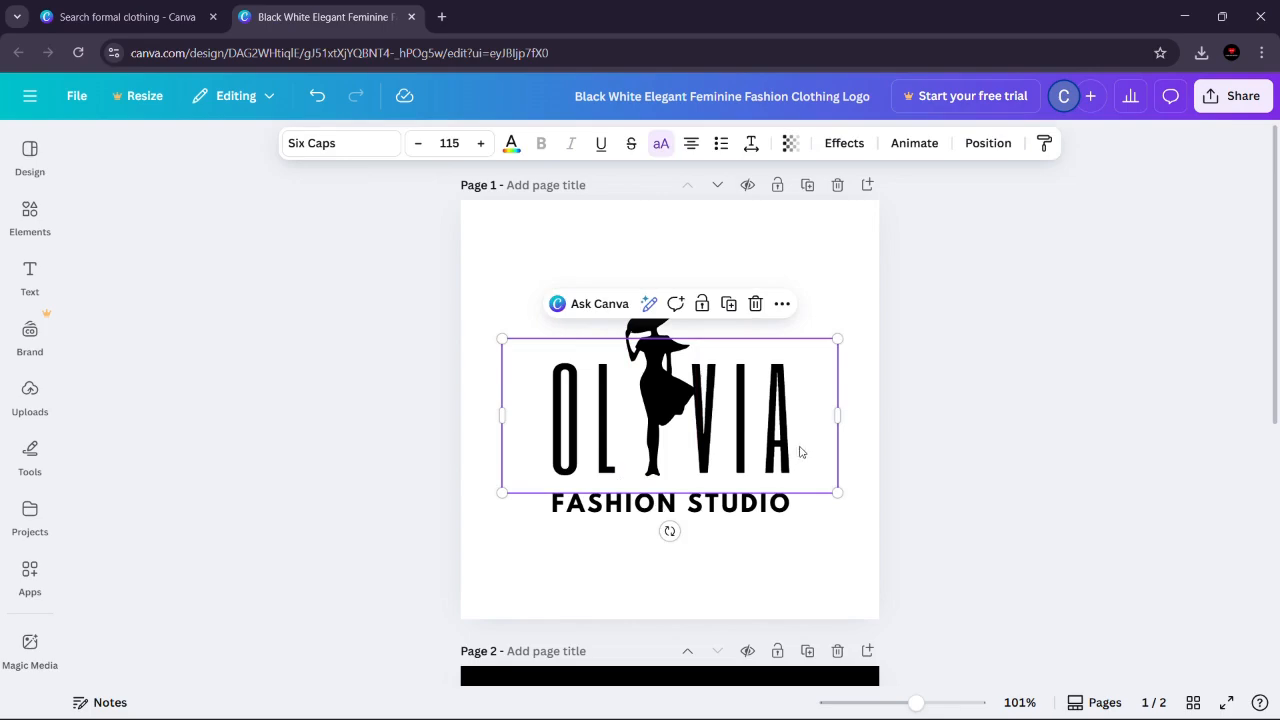
pyautogui.doubleClick(772, 422)
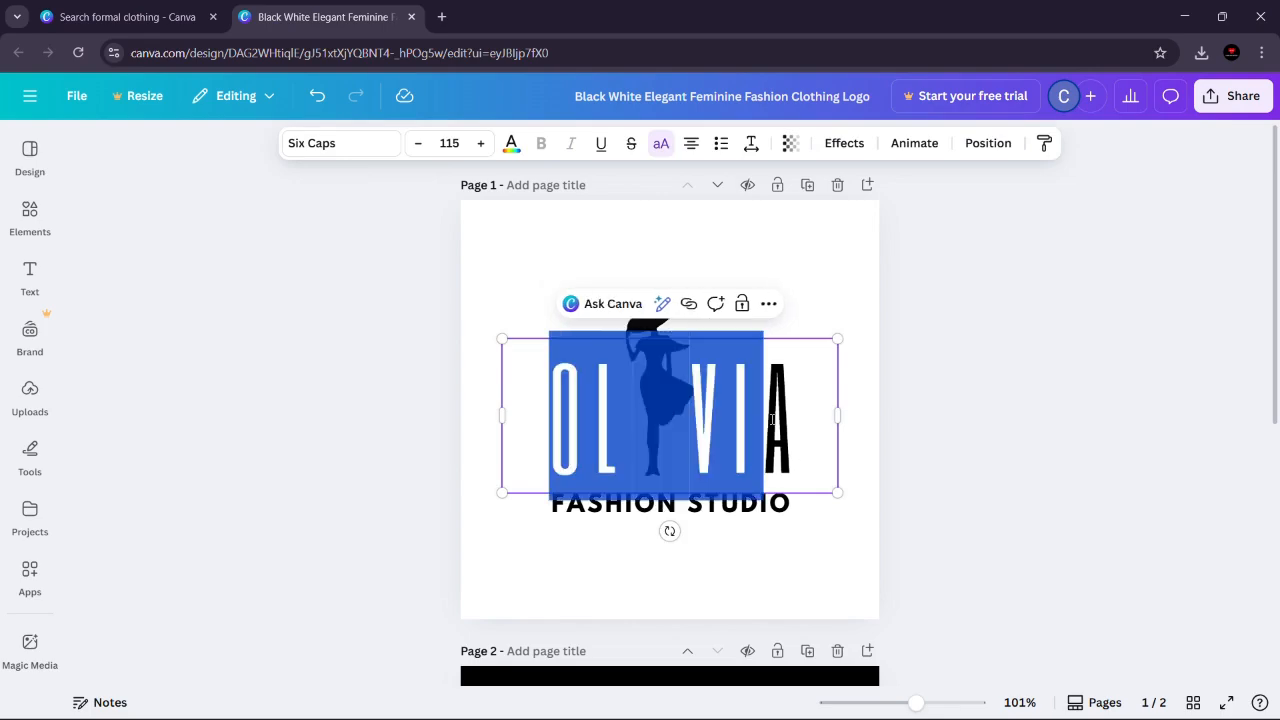
pyautogui.hotkey('ctrl', 'a')
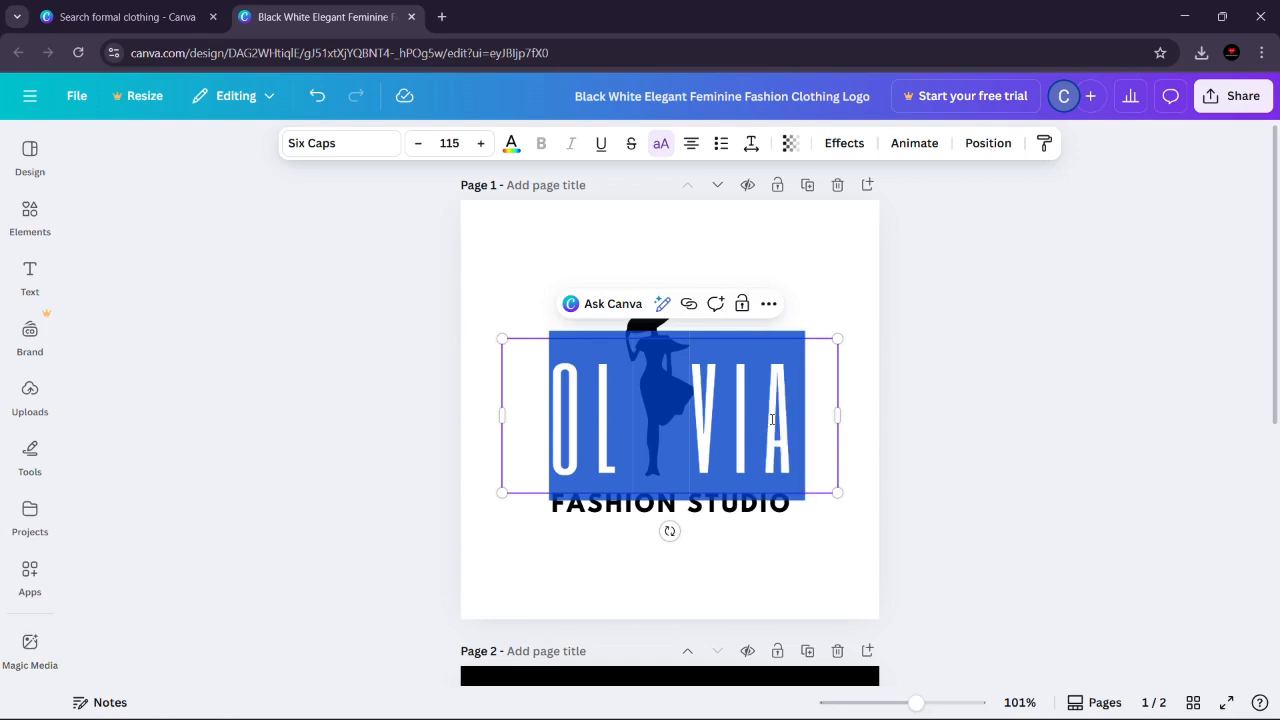
pyautogui.press('BackSpace')
pyautogui.write('DA')
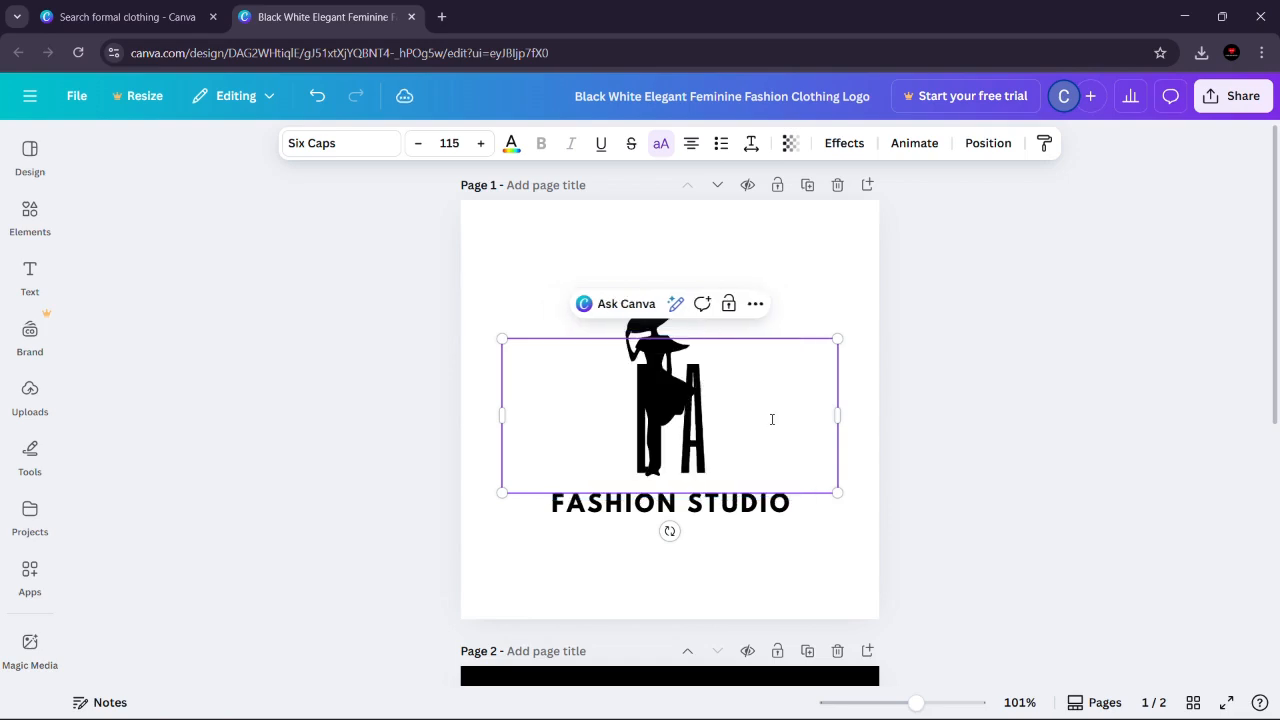
pyautogui.write('NIEL')
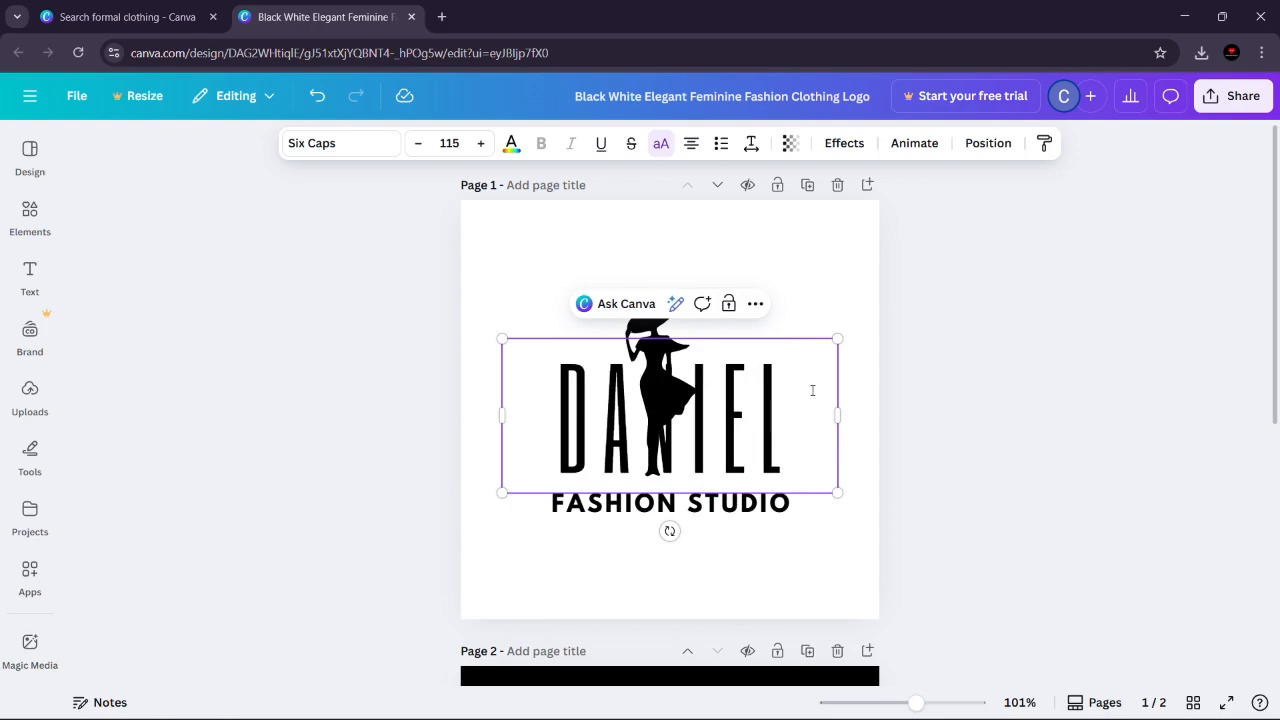
pyautogui.click(962, 392)
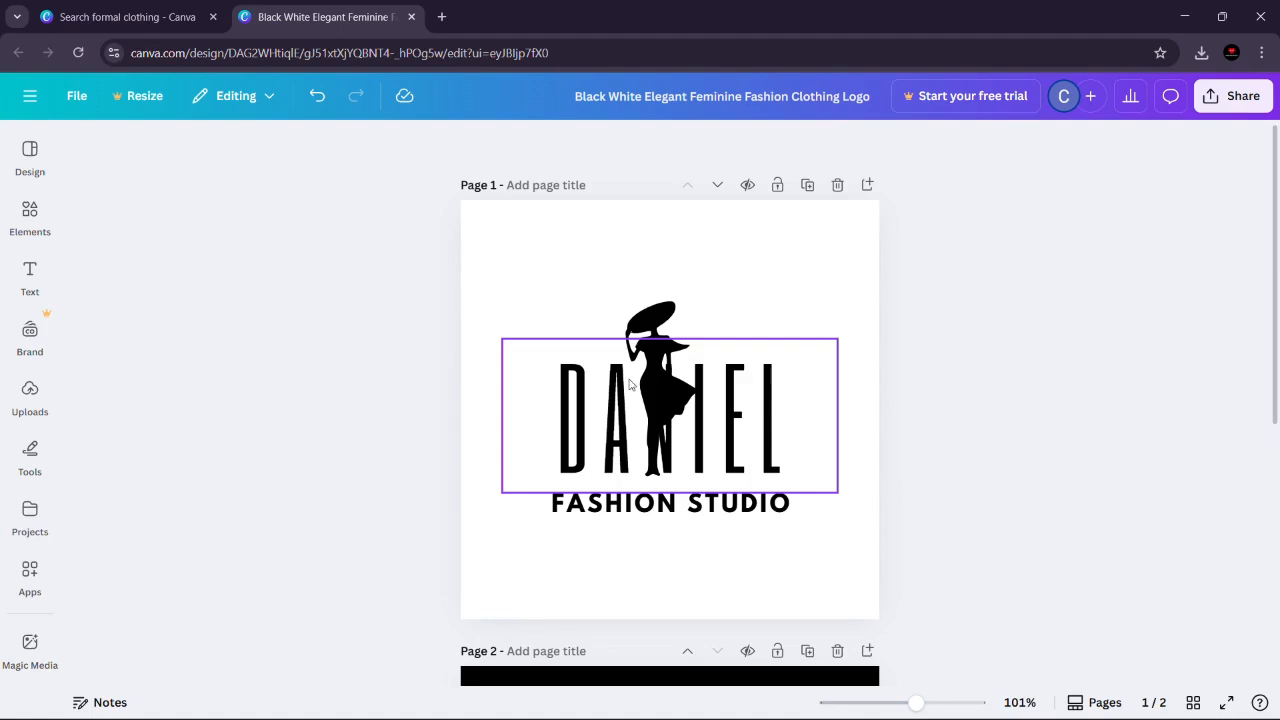
# Step: Move the woman silhouette over the letter I of the DANIEL headline
pyautogui.click(644, 326)
pyautogui.moveTo(644, 326); pyautogui.dragTo(683, 328)
pyautogui.moveTo(700, 388); pyautogui.dragTo(700, 375)
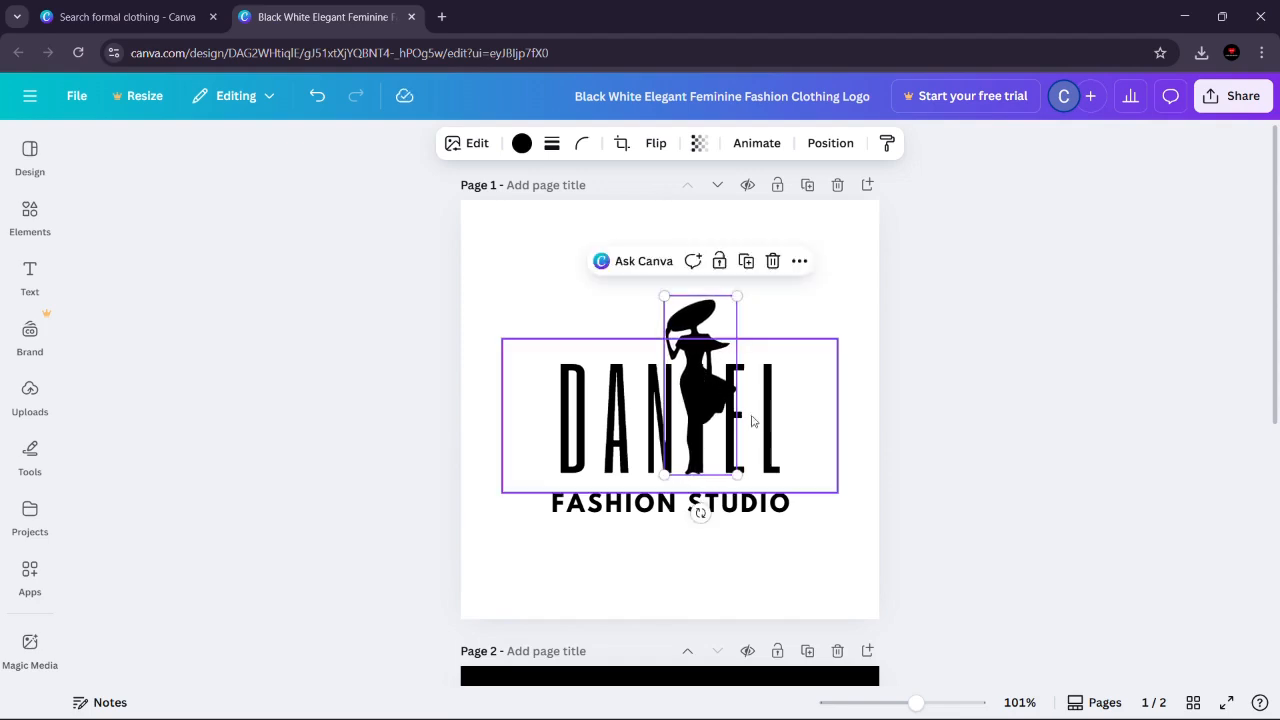
# Step: Increase the letter spacing of the DANIEL headline to 205
pyautogui.click(798, 426)
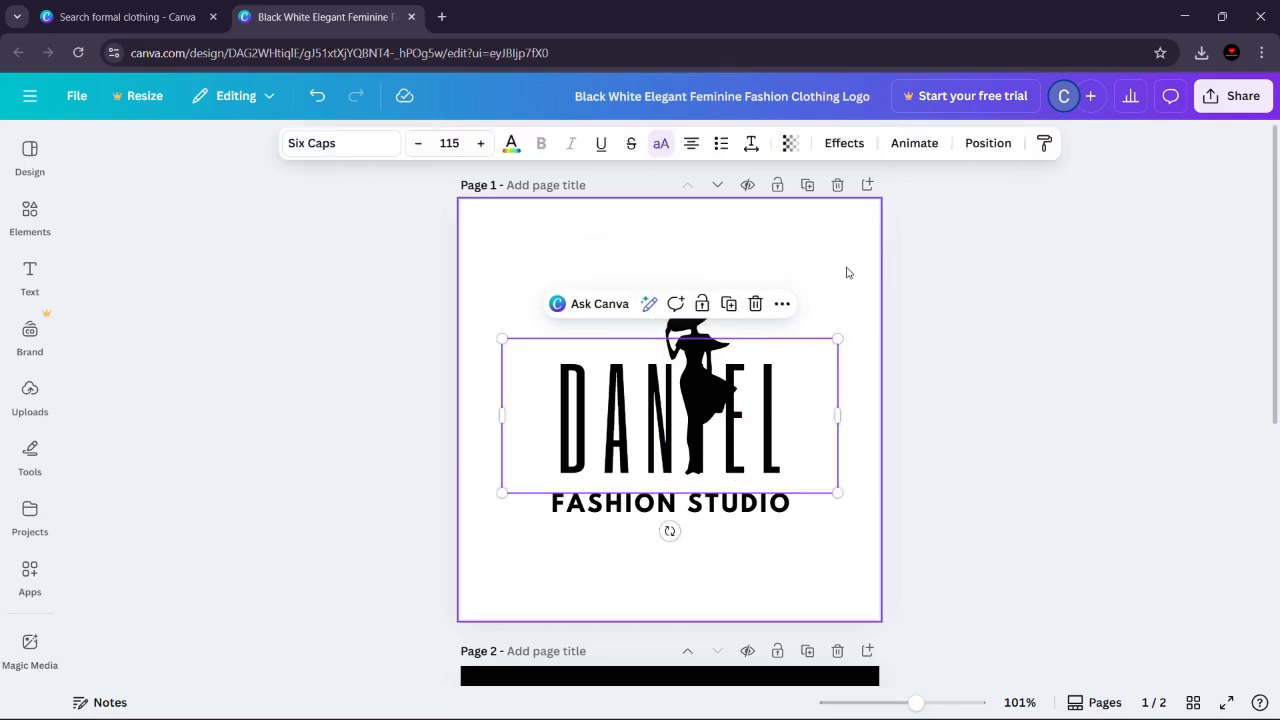
pyautogui.click(751, 145)
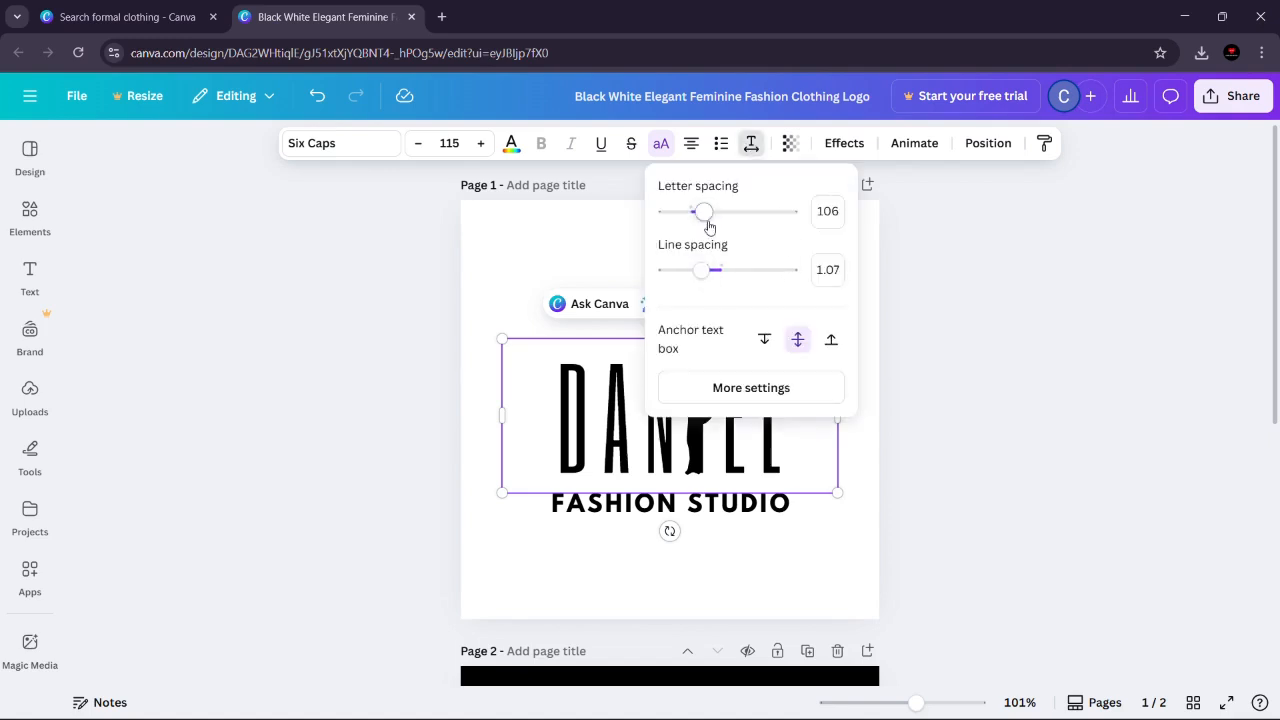
pyautogui.moveTo(705, 211); pyautogui.dragTo(717, 216)
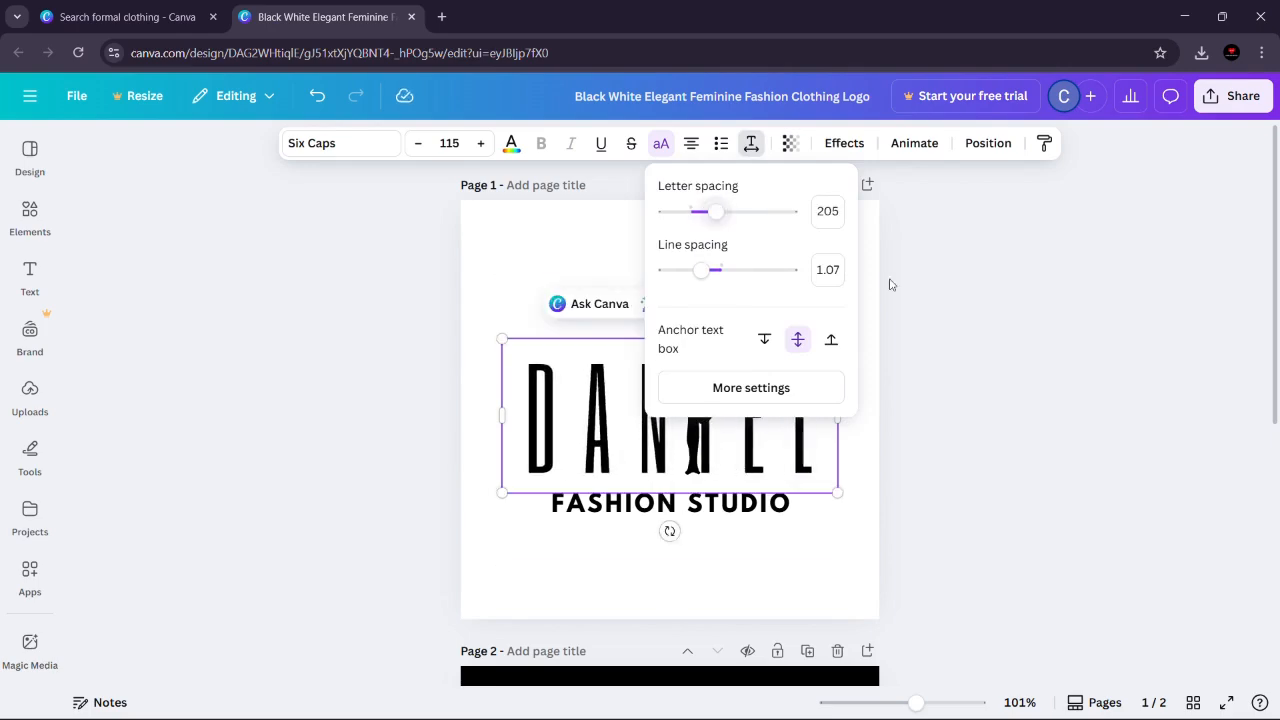
pyautogui.click(925, 330)
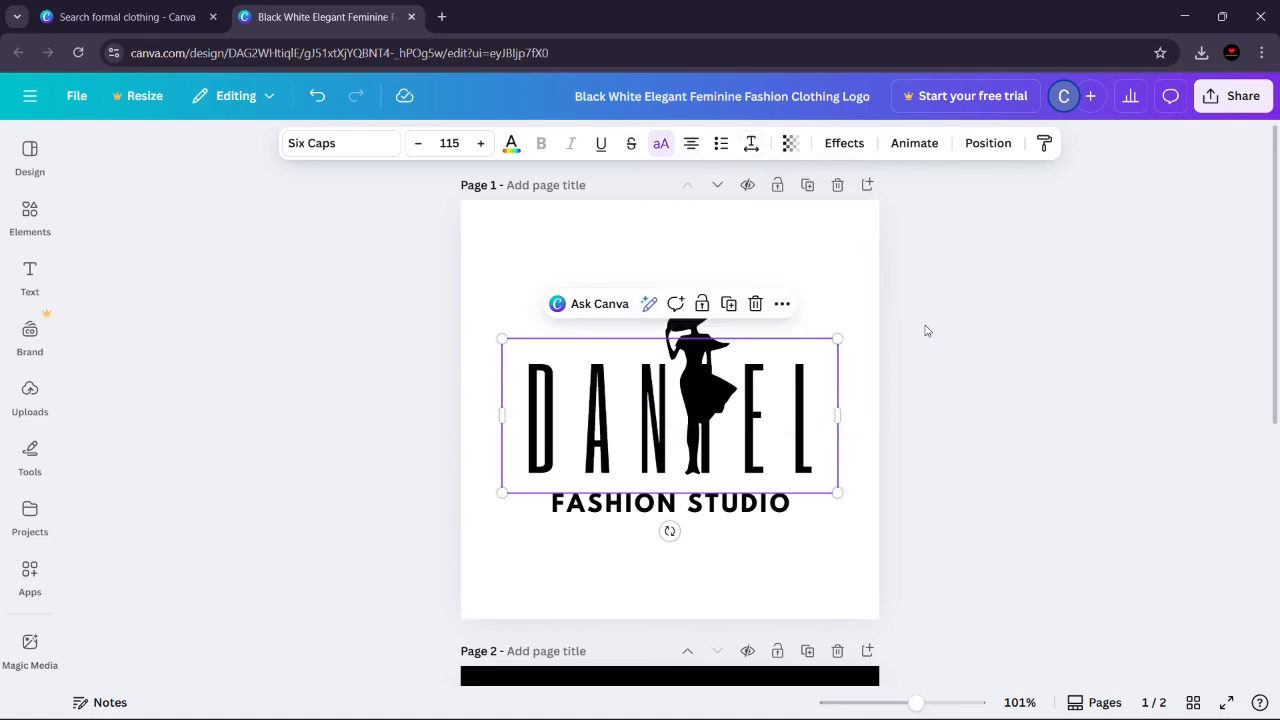
# Step: Reposition the woman silhouette over the letter I of the widened headline
pyautogui.click(691, 336)
pyautogui.moveTo(693, 334); pyautogui.dragTo(704, 326)
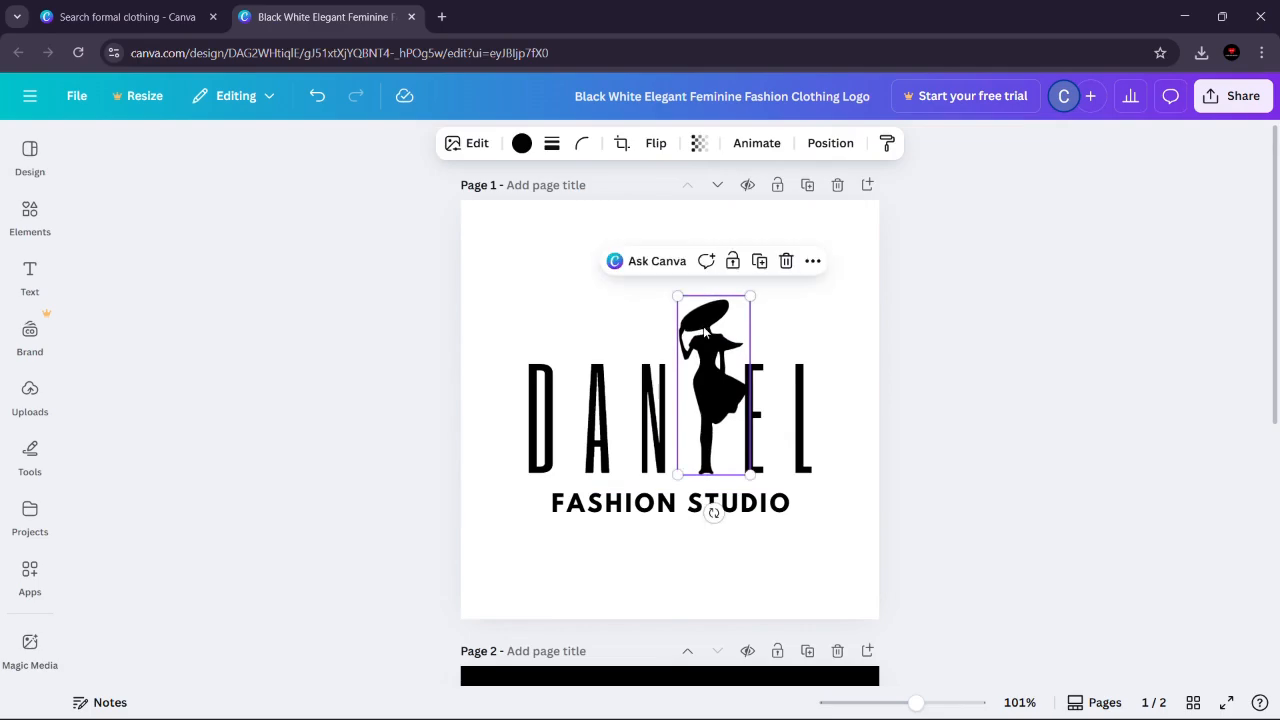
pyautogui.click(871, 363)
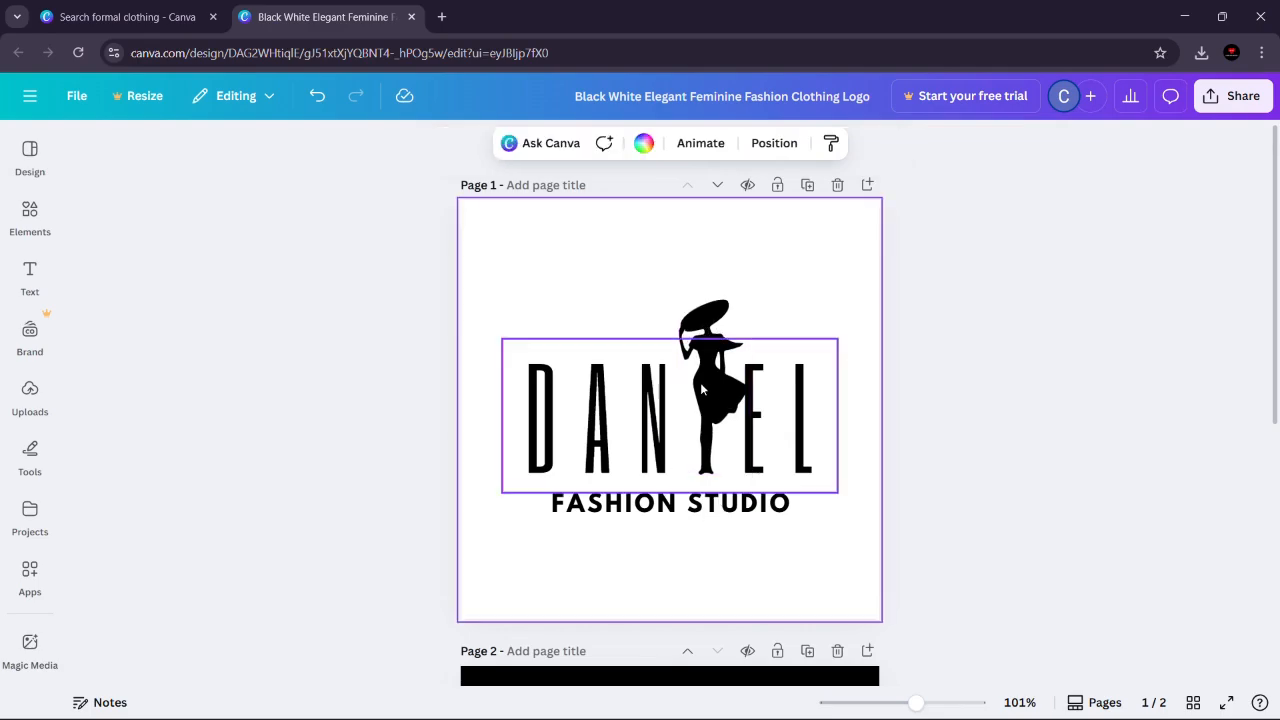
# Step: Move the woman silhouette aside over the letter A and color the headline's letter I white
pyautogui.click(704, 323)
pyautogui.moveTo(700, 318); pyautogui.dragTo(606, 326)
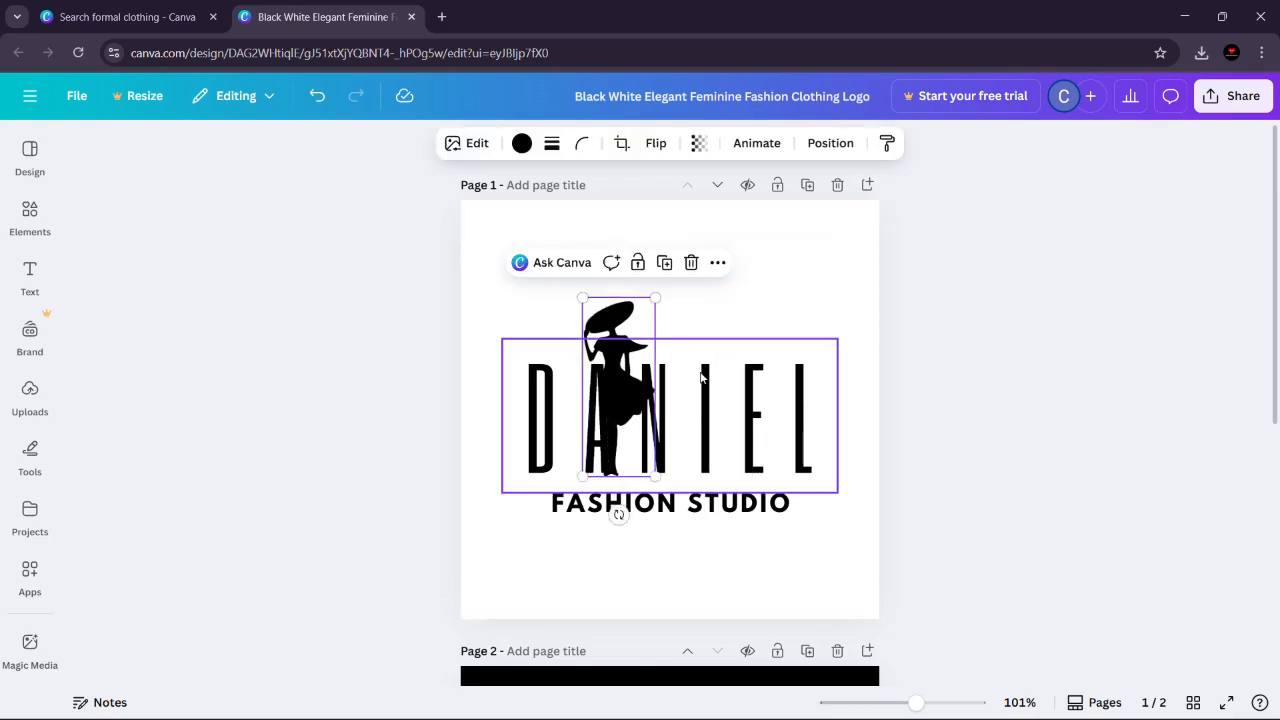
pyautogui.click(720, 417)
pyautogui.moveTo(720, 417); pyautogui.dragTo(706, 423)
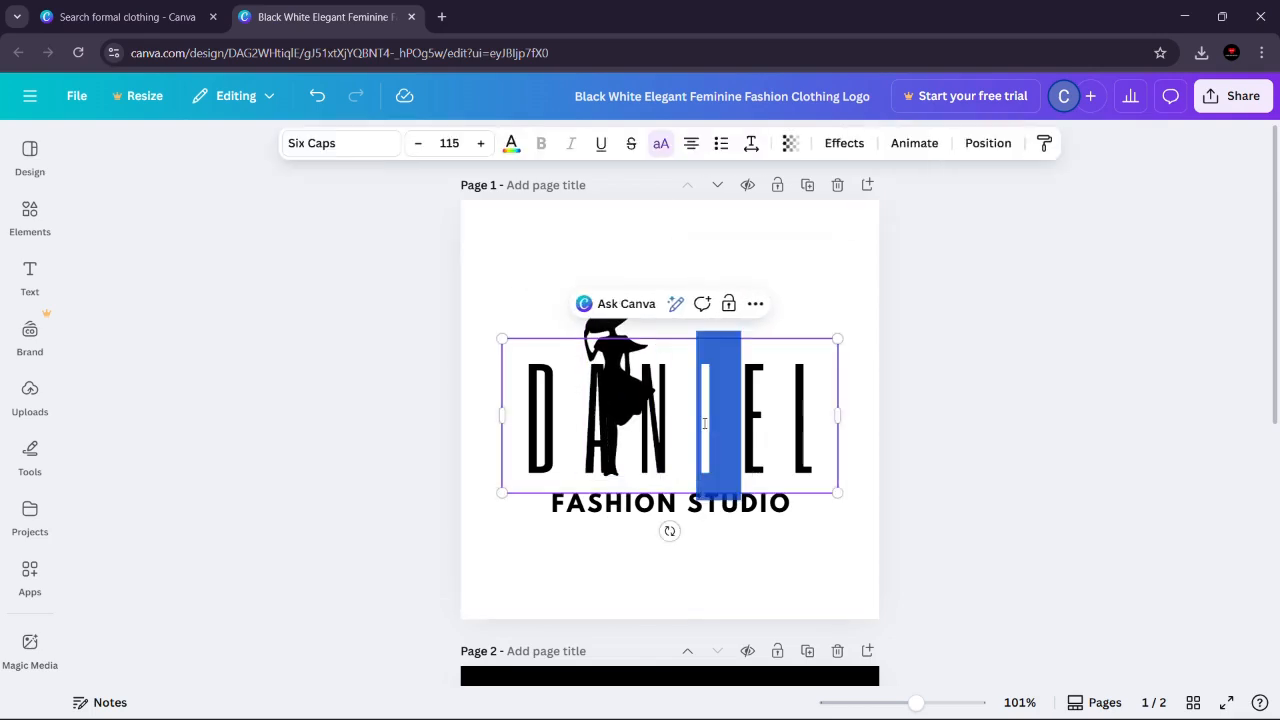
pyautogui.click(511, 145)
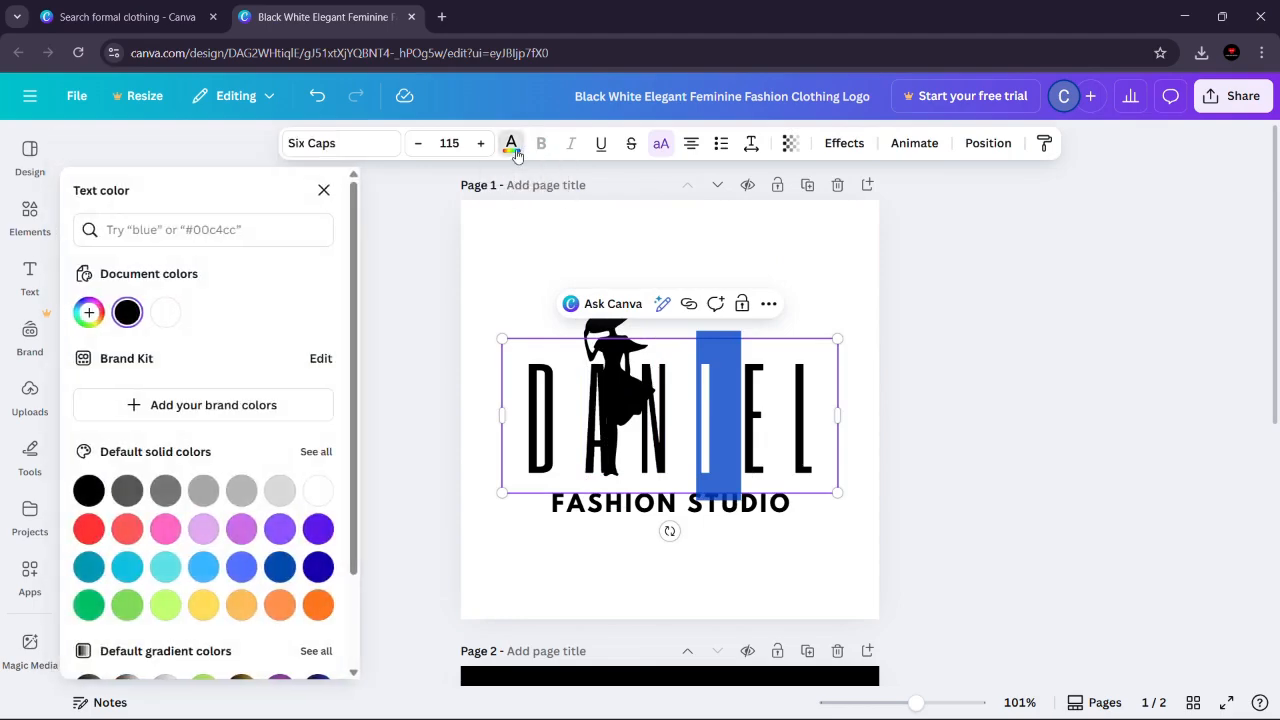
pyautogui.click(165, 312)
pyautogui.press('Escape')
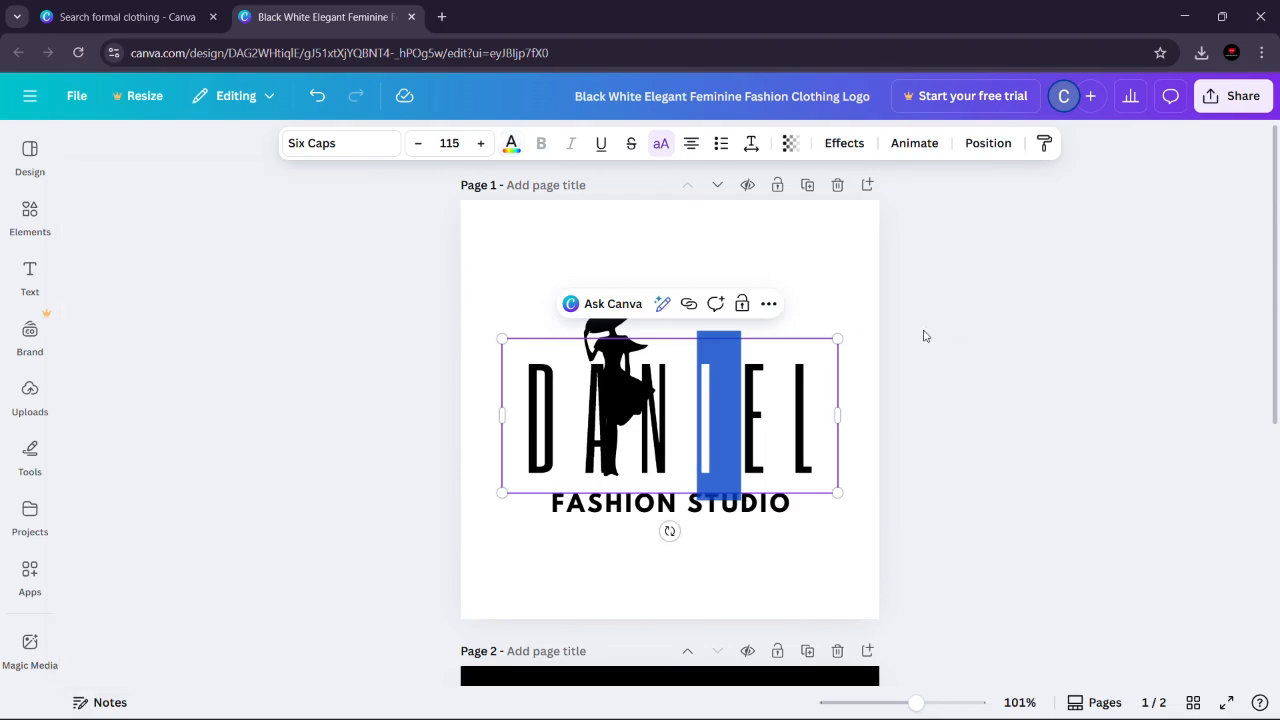
# Step: Move the woman silhouette back over the white letter I and send the DANIEL headline backward behind it
pyautogui.click(615, 322)
pyautogui.moveTo(615, 322); pyautogui.dragTo(700, 320)
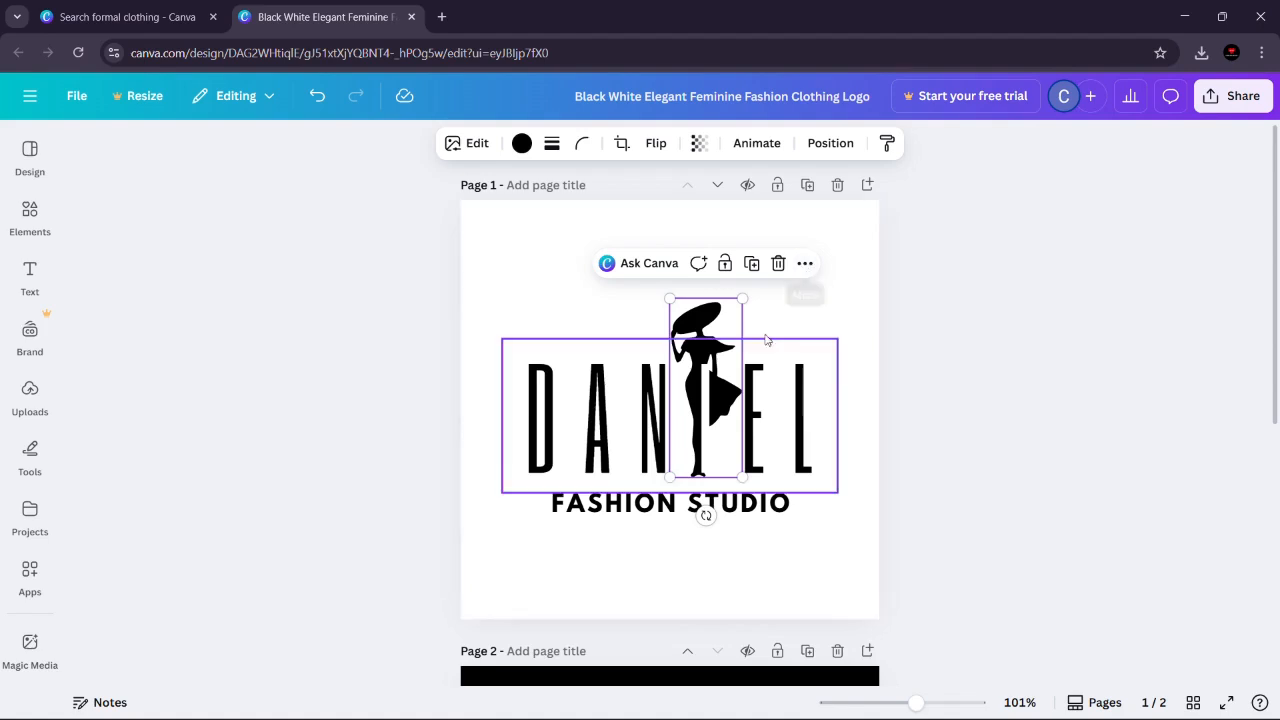
pyautogui.click(826, 388)
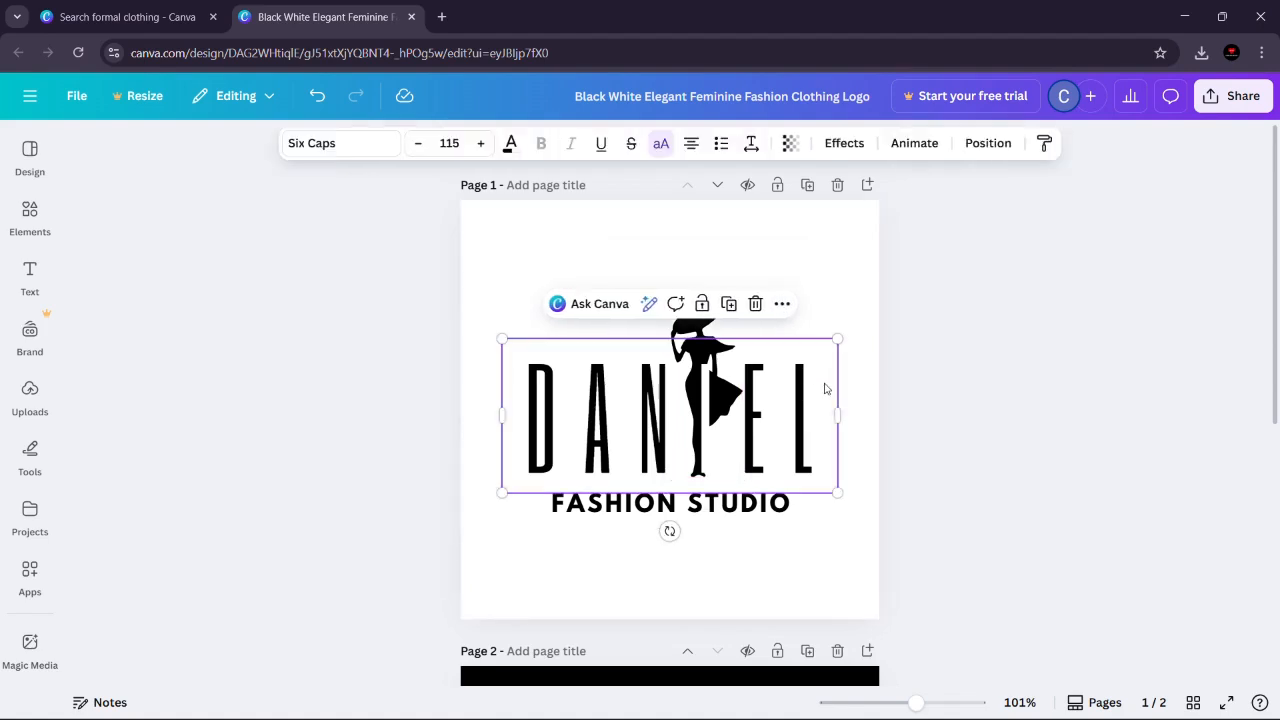
pyautogui.click(782, 304)
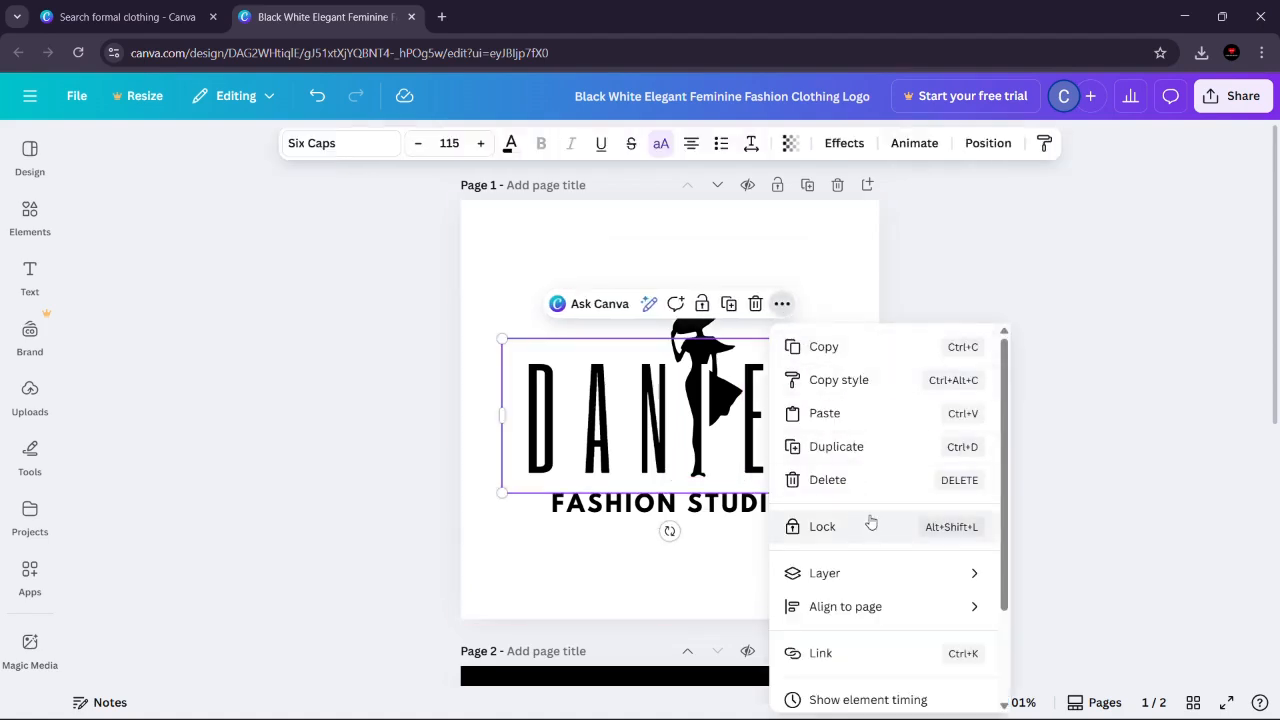
pyautogui.moveTo(897, 587)
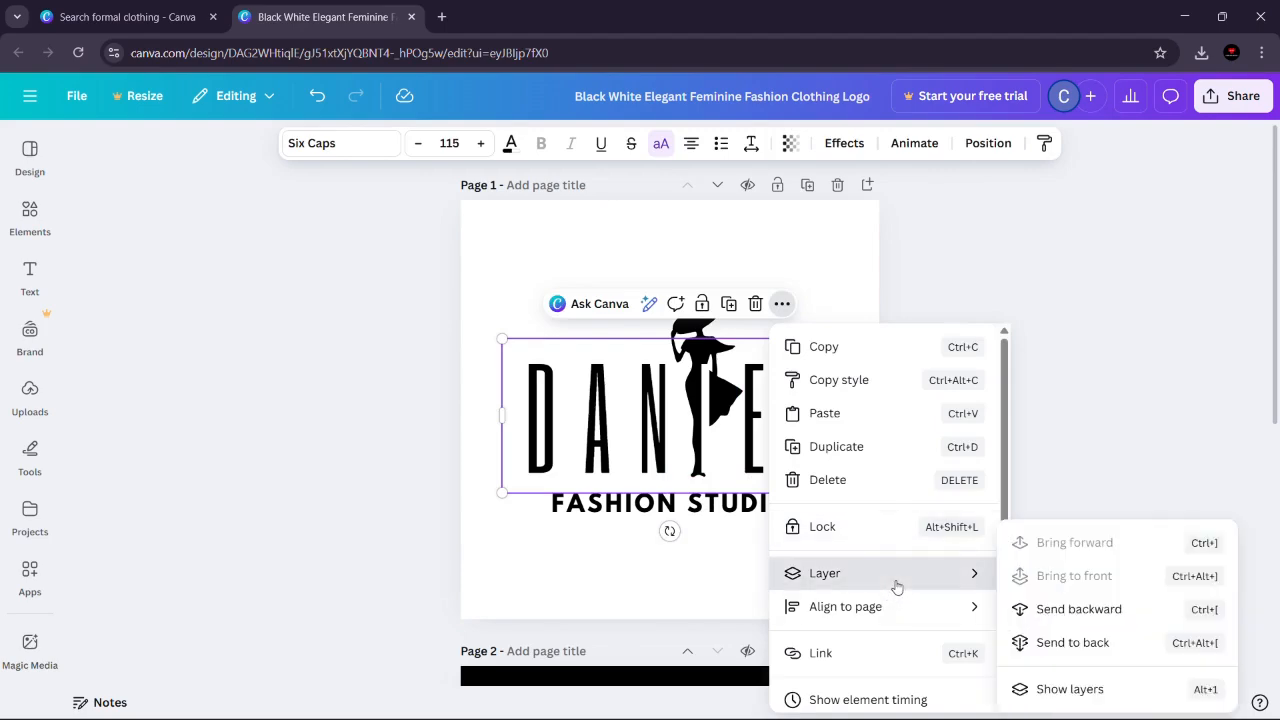
pyautogui.click(1079, 612)
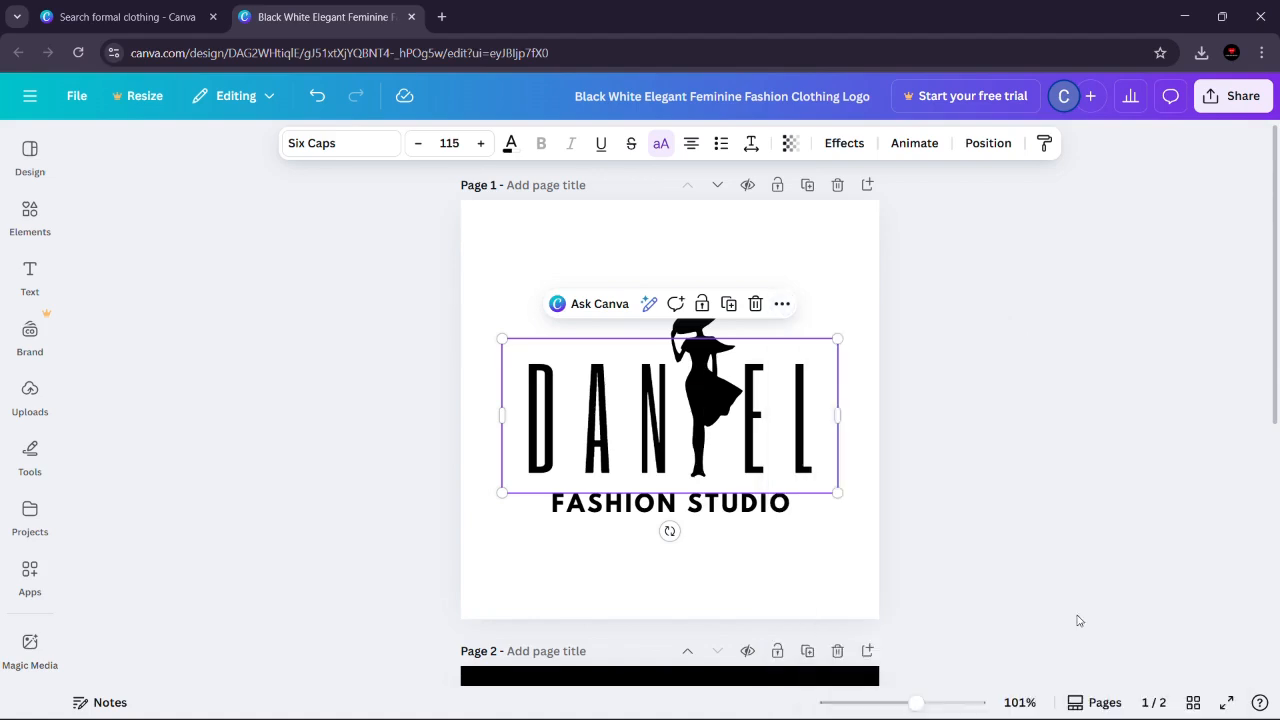
pyautogui.click(1047, 509)
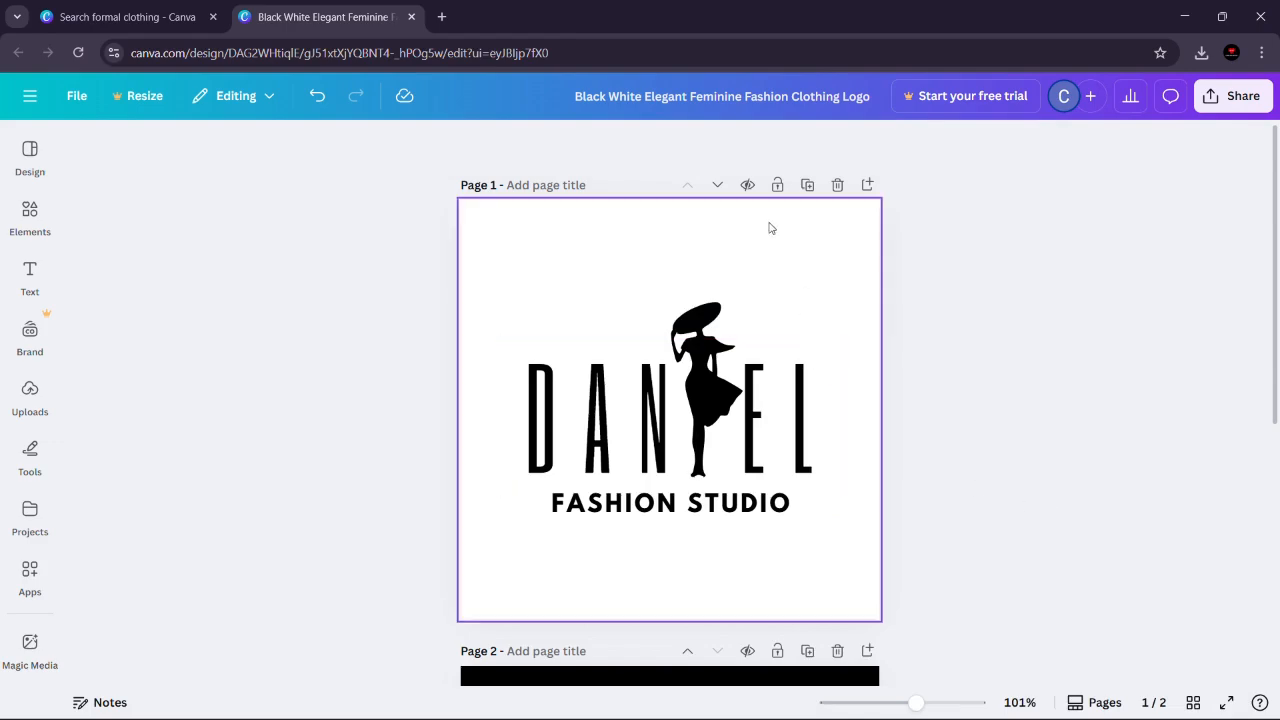
# Step: Move the FASHION STUDIO text layer on page 1 below the woman silhouette in the layer order
pyautogui.click(786, 282)
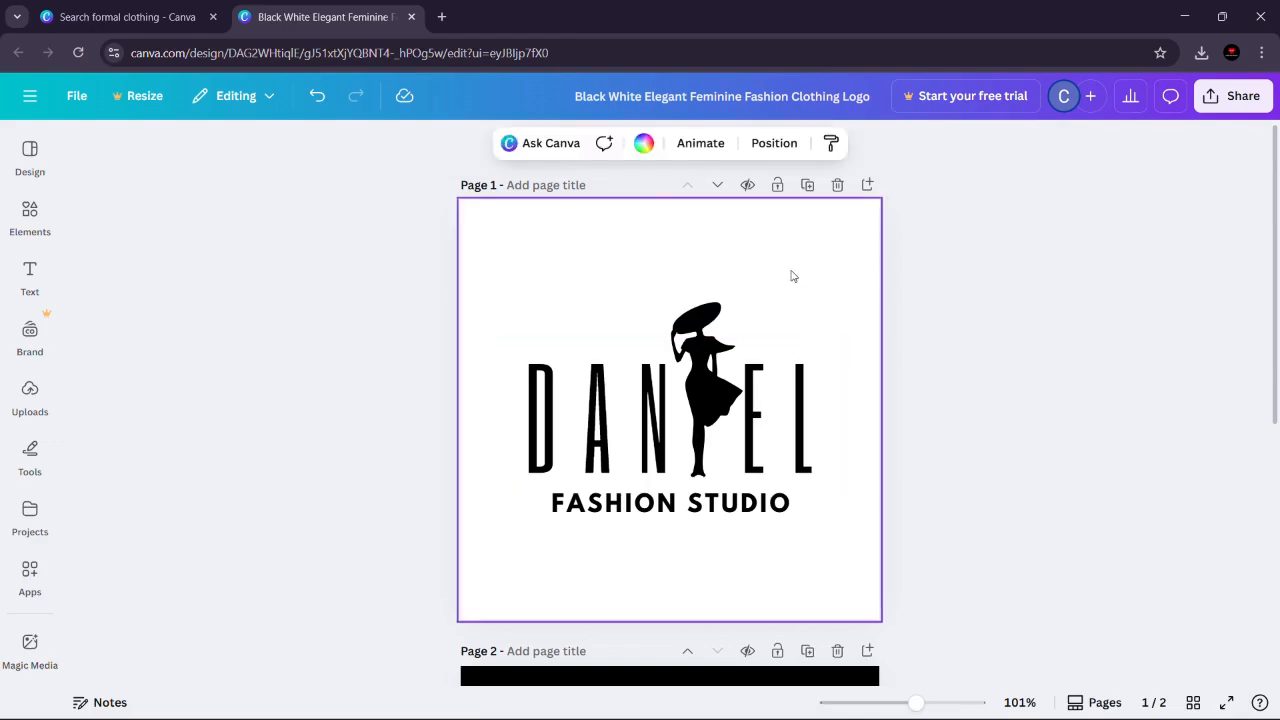
pyautogui.click(773, 150)
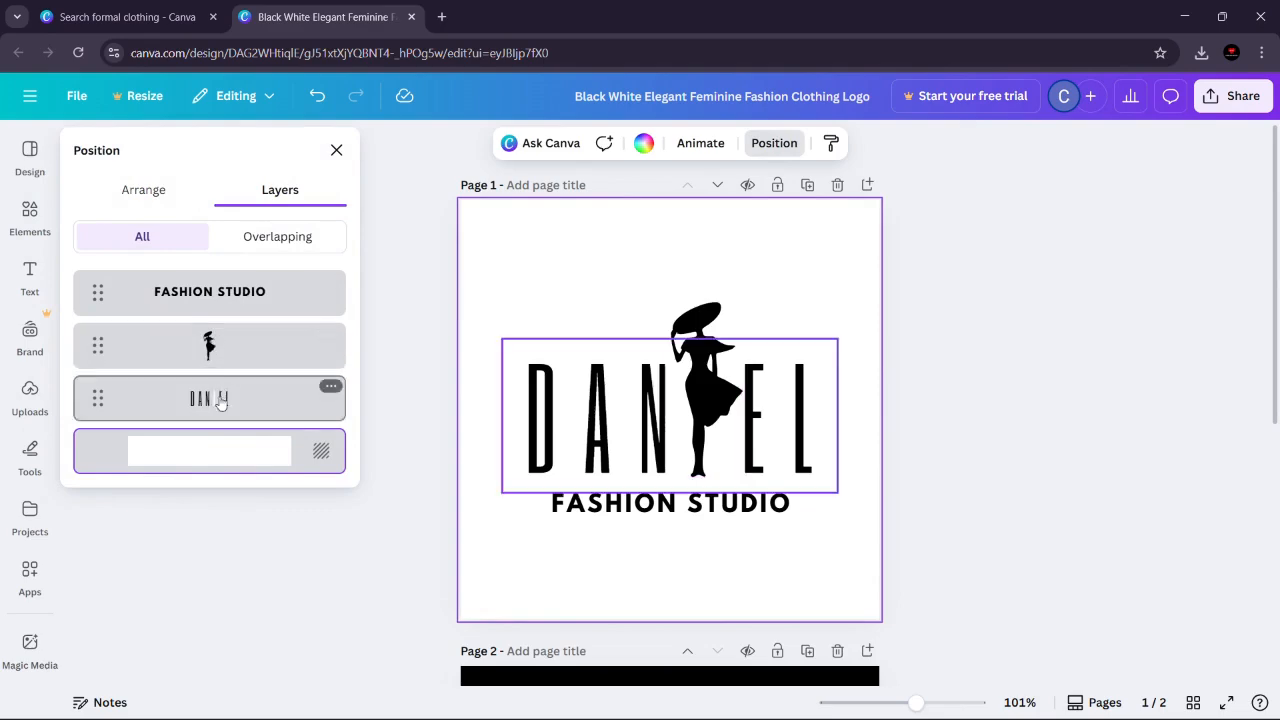
pyautogui.click(197, 302)
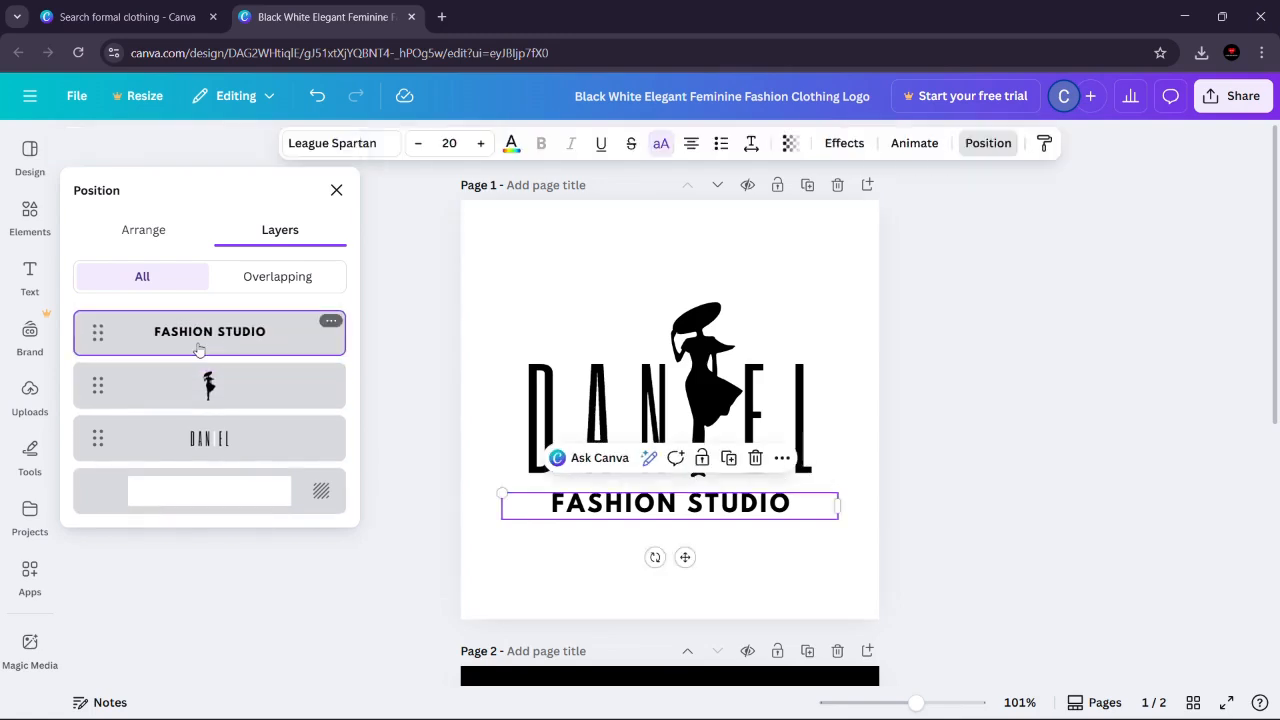
pyautogui.moveTo(249, 340); pyautogui.dragTo(254, 412)
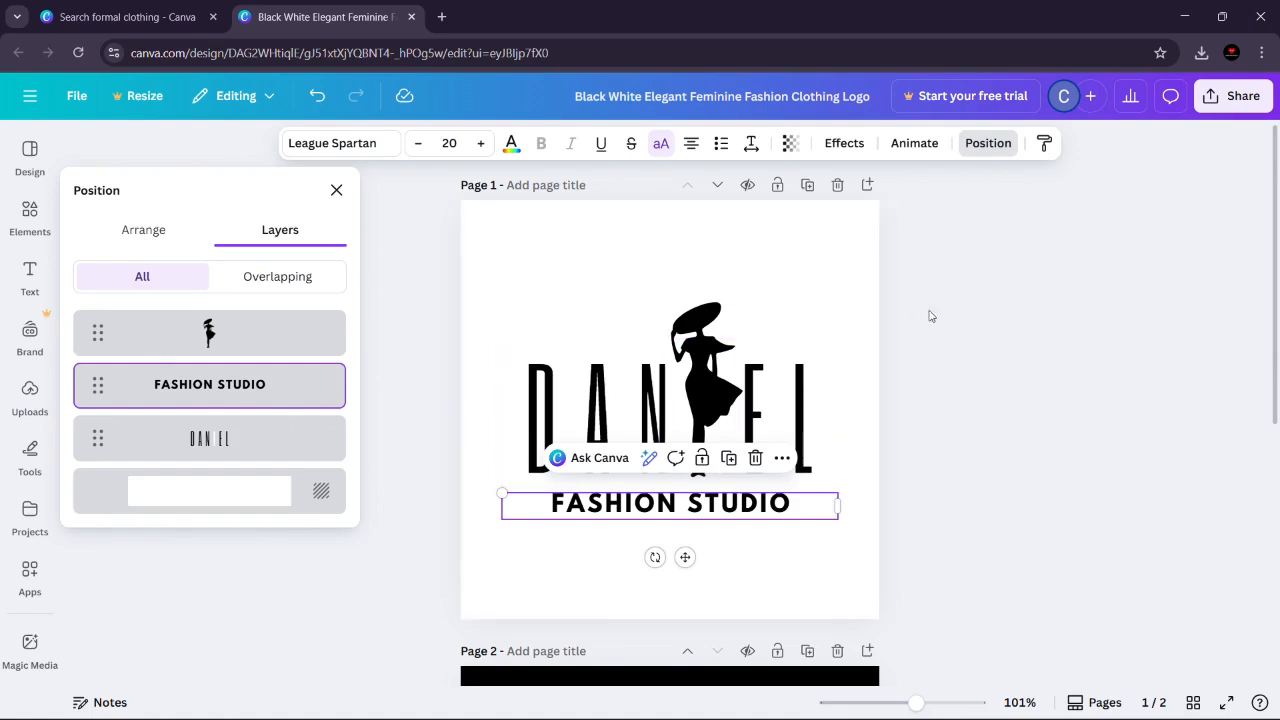
pyautogui.press('Escape')
pyautogui.press('Escape')
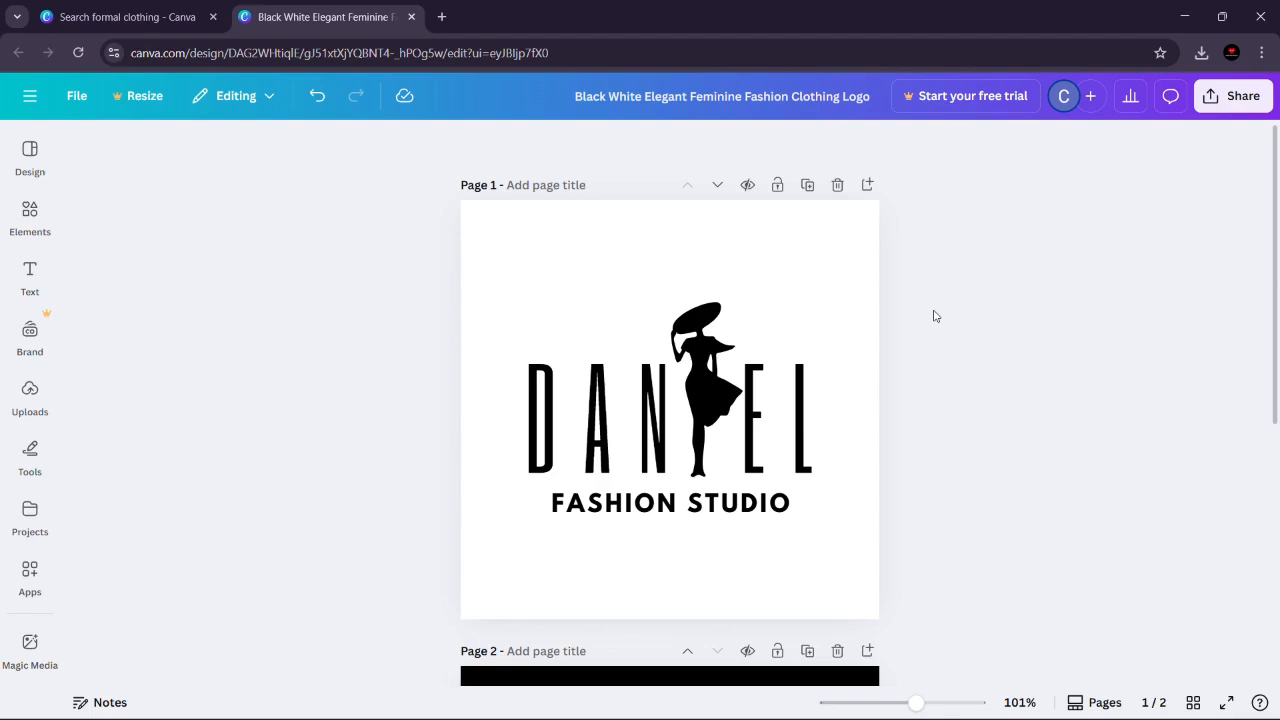
# Step: Duplicate page 1 and color the DANIEL headline and FASHION STUDIO text on the copy white (#ffffff)
pyautogui.moveTo(1278, 253); pyautogui.dragTo(1239, 229)
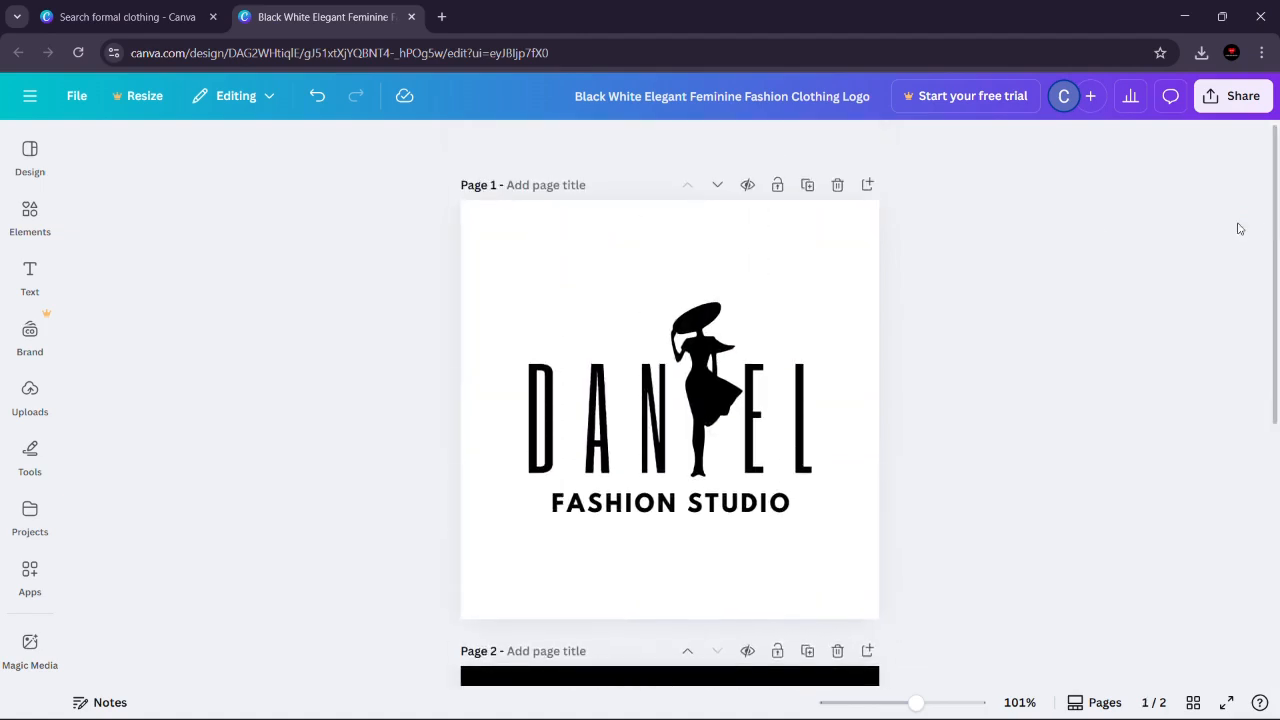
pyautogui.click(807, 187)
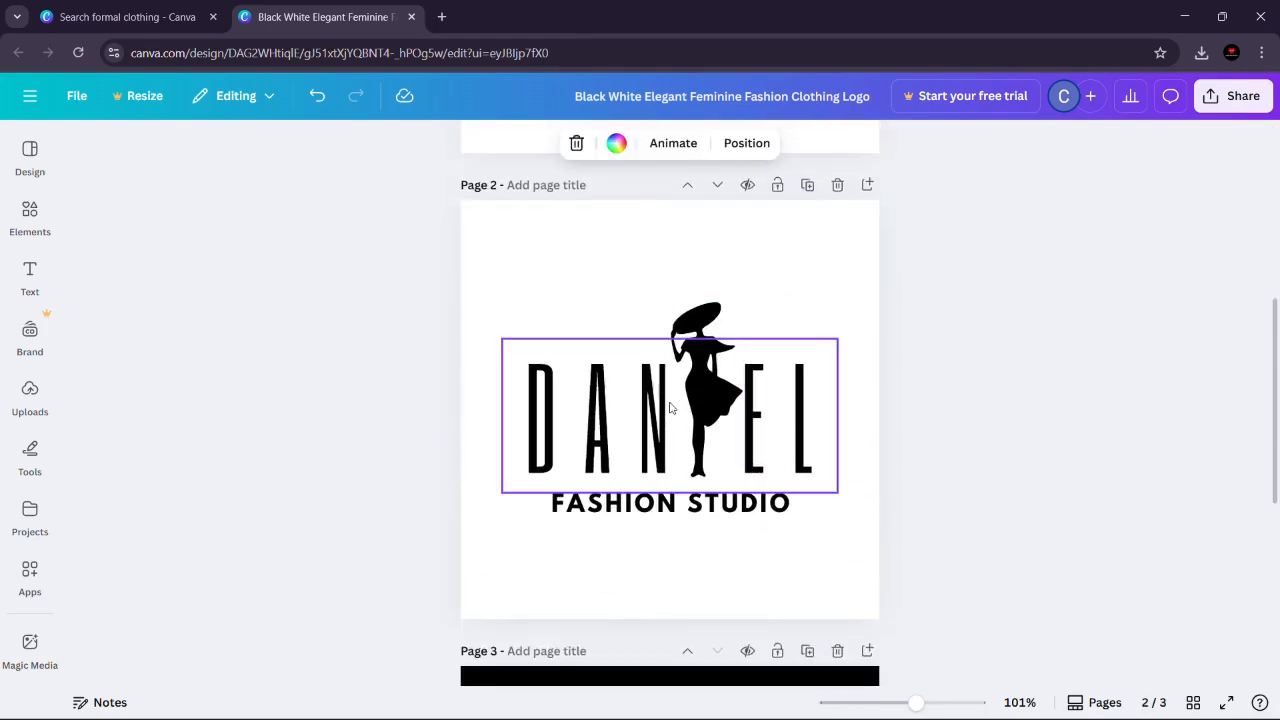
pyautogui.moveTo(484, 283); pyautogui.dragTo(890, 572)
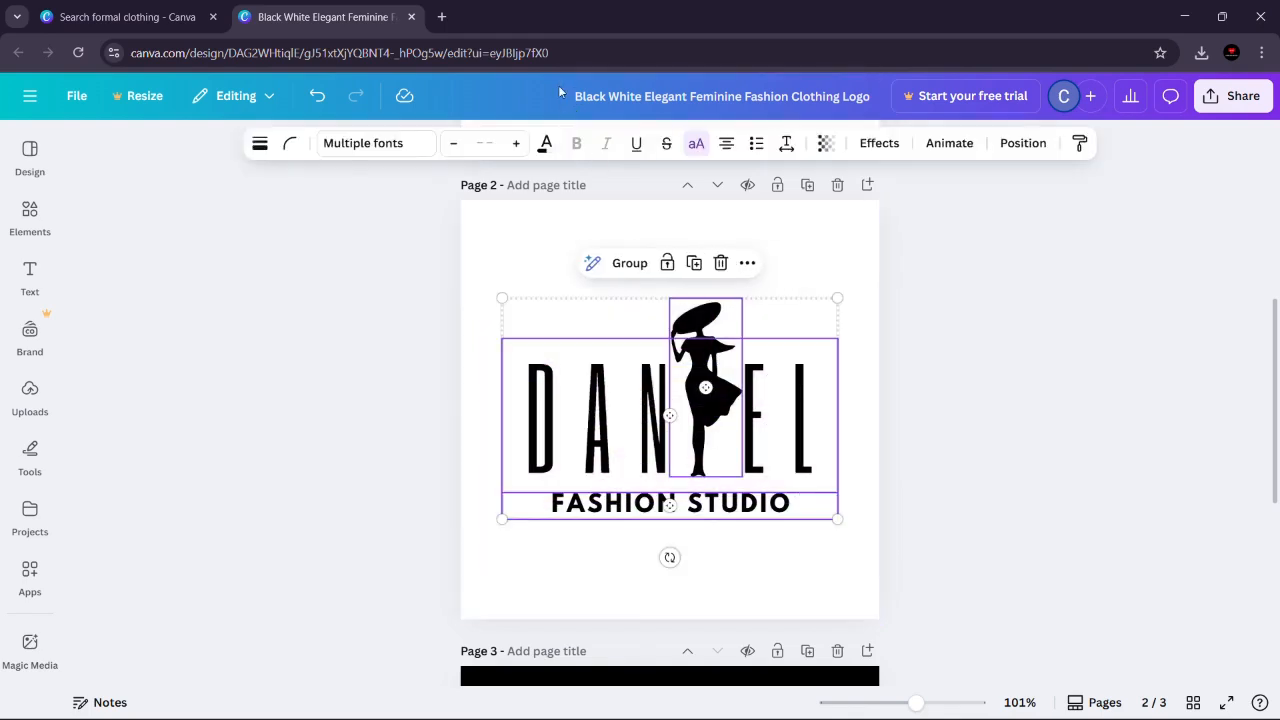
pyautogui.click(545, 144)
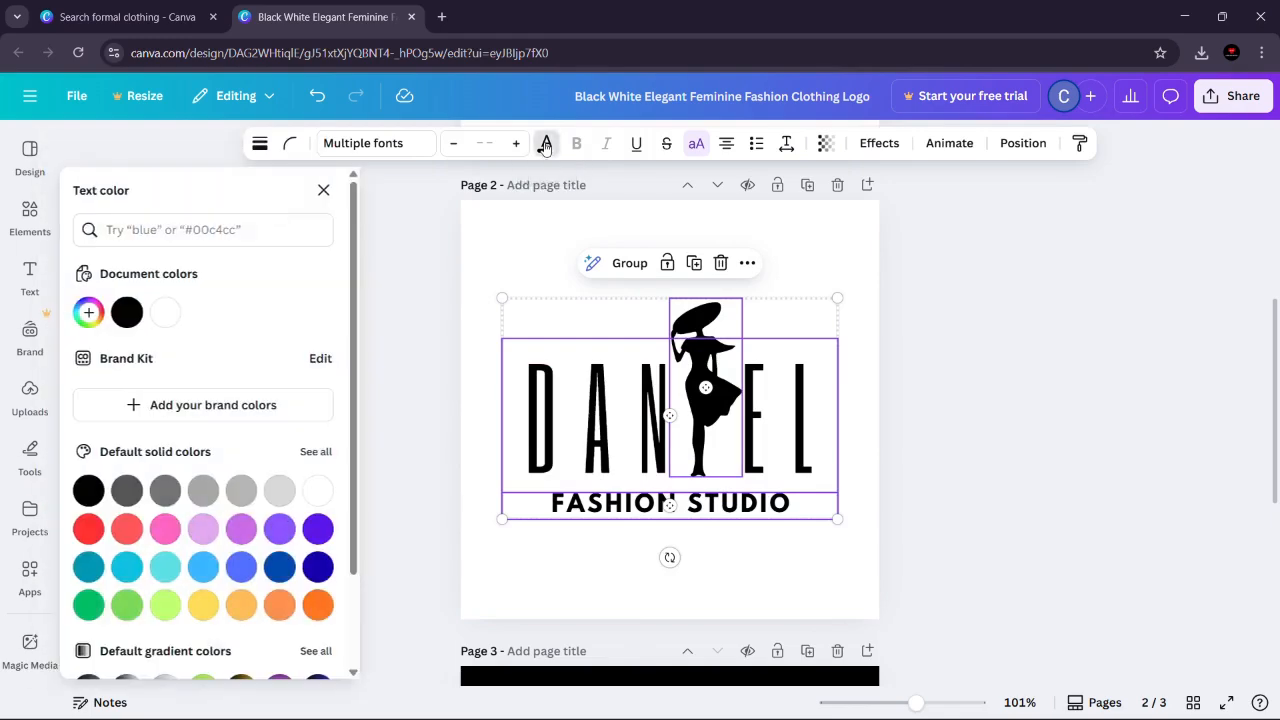
pyautogui.click(166, 314)
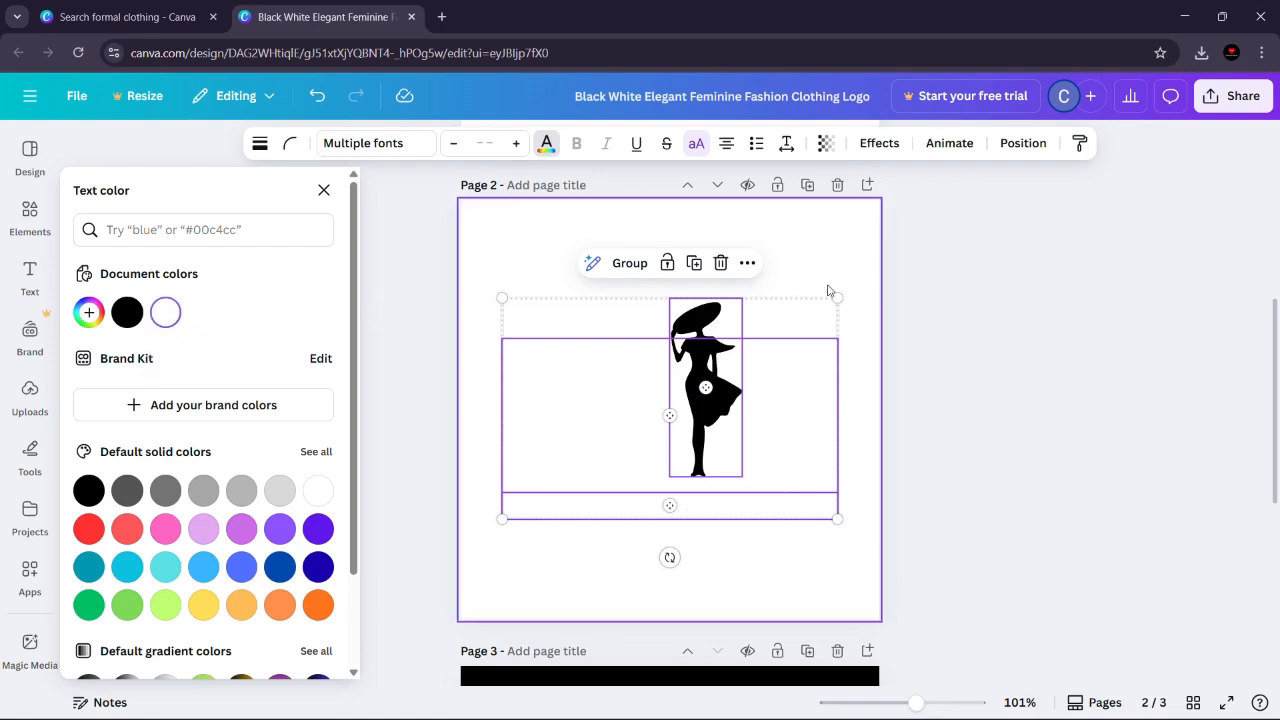
# Step: Color the woman silhouette on page 2 white (#ffffff) and set that page's background to black
pyautogui.click(702, 307)
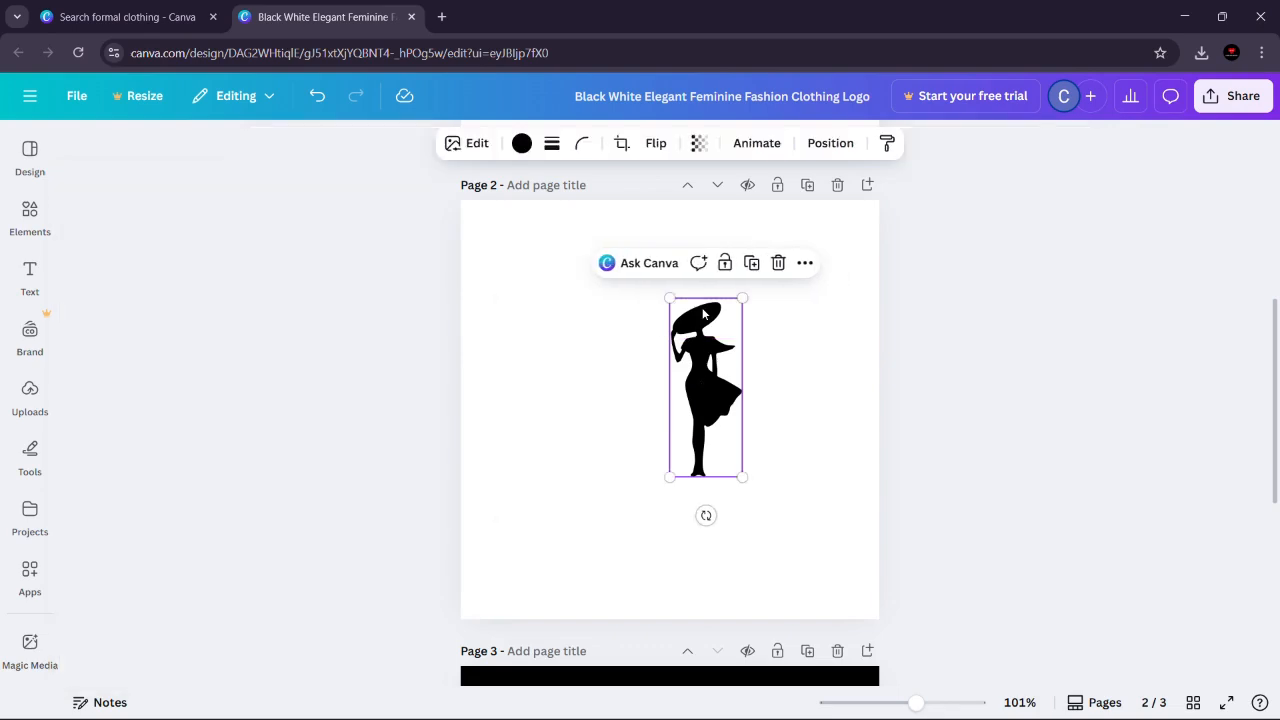
pyautogui.click(522, 144)
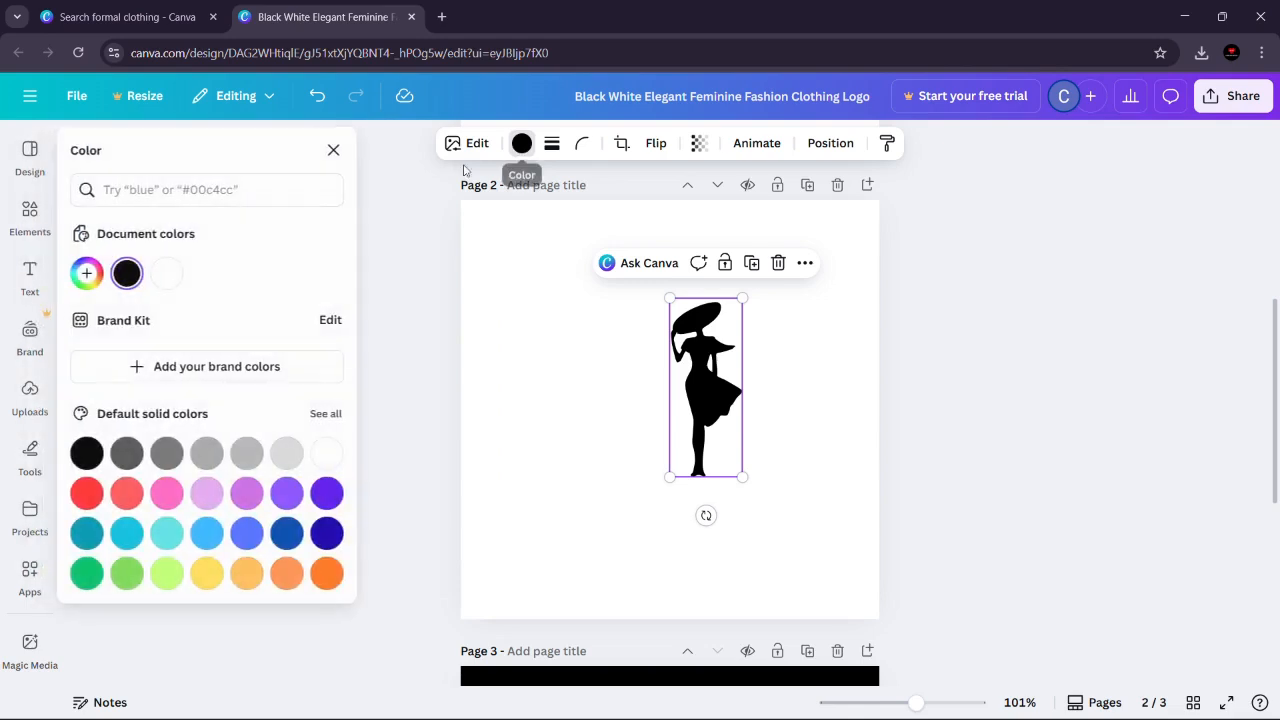
pyautogui.click(170, 275)
pyautogui.click(565, 240)
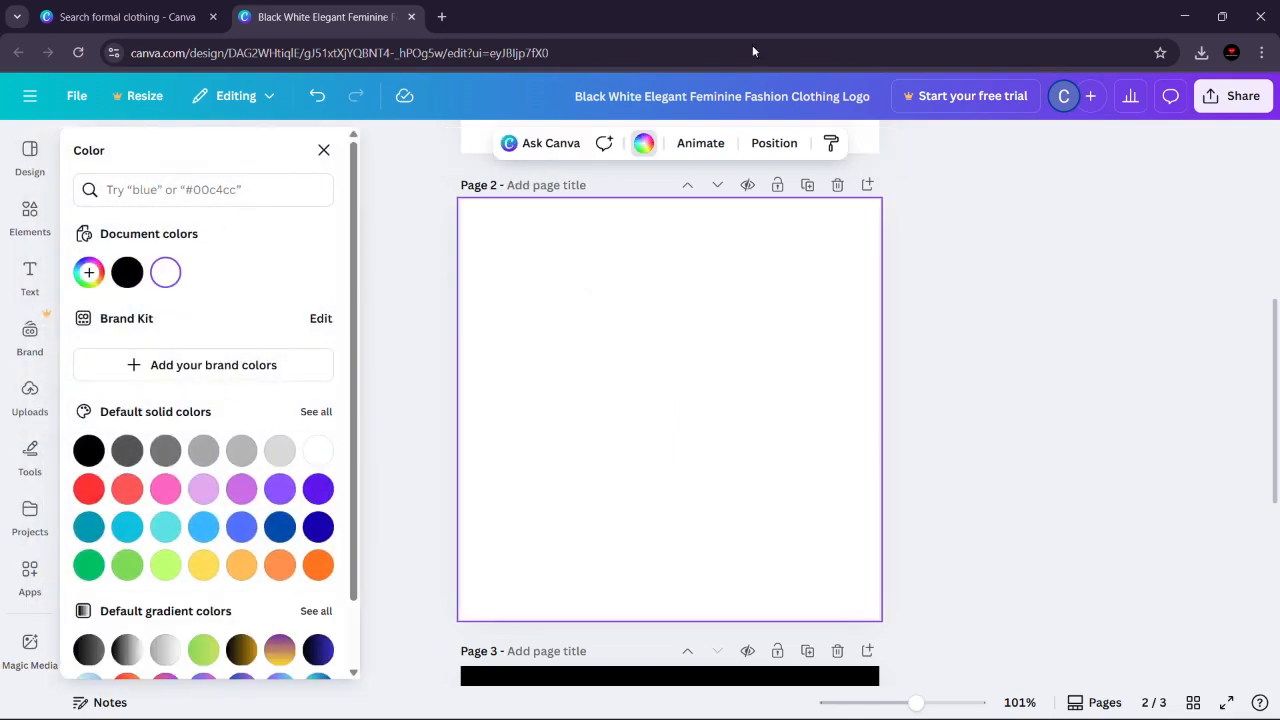
pyautogui.click(643, 145)
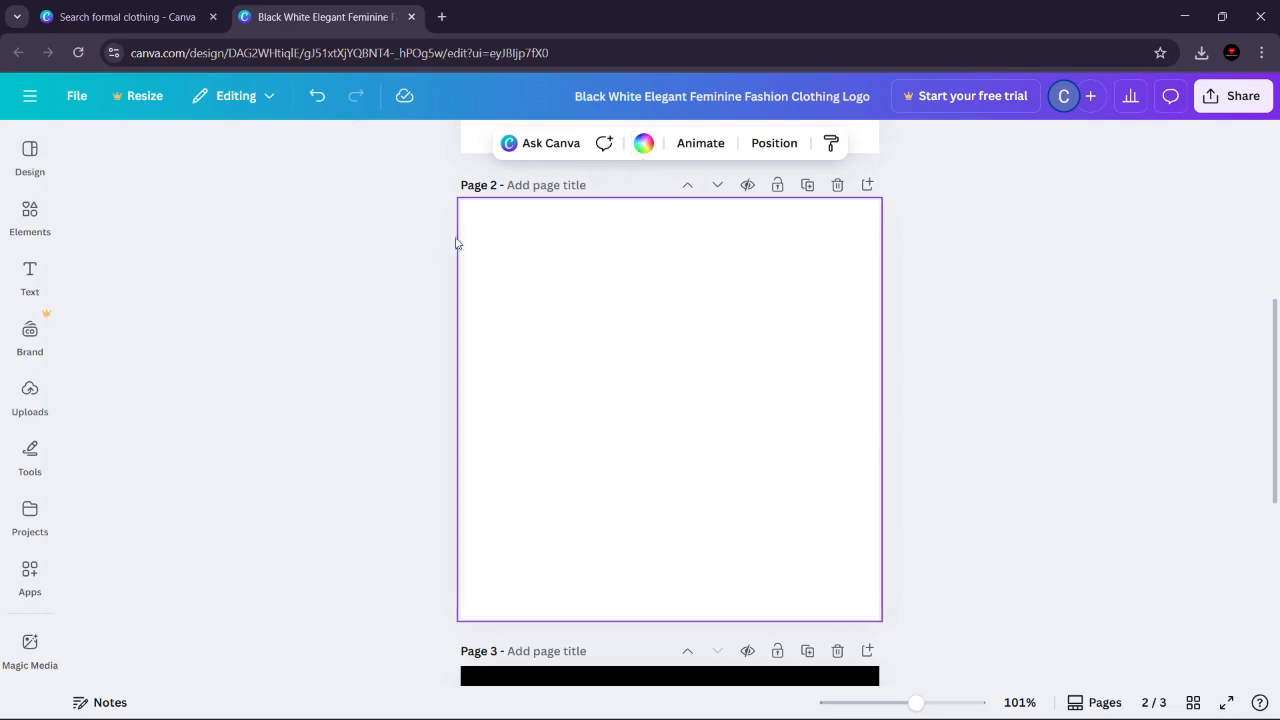
pyautogui.click(641, 145)
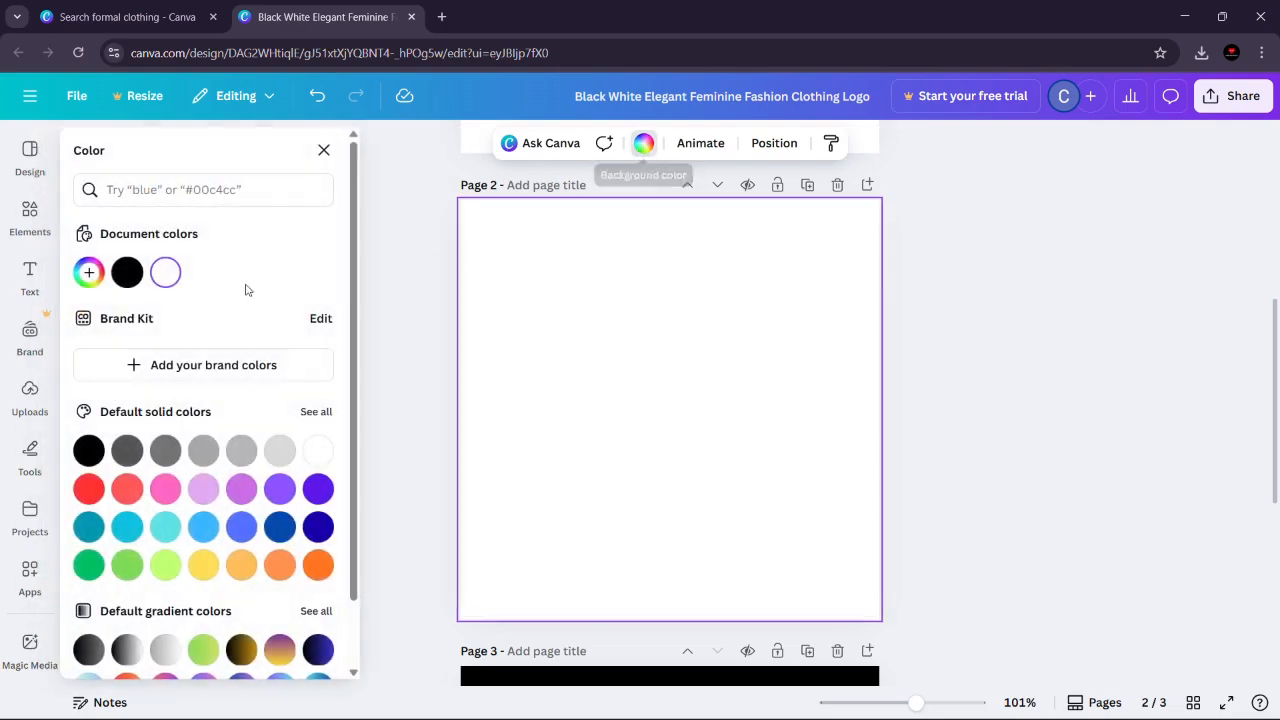
pyautogui.click(127, 272)
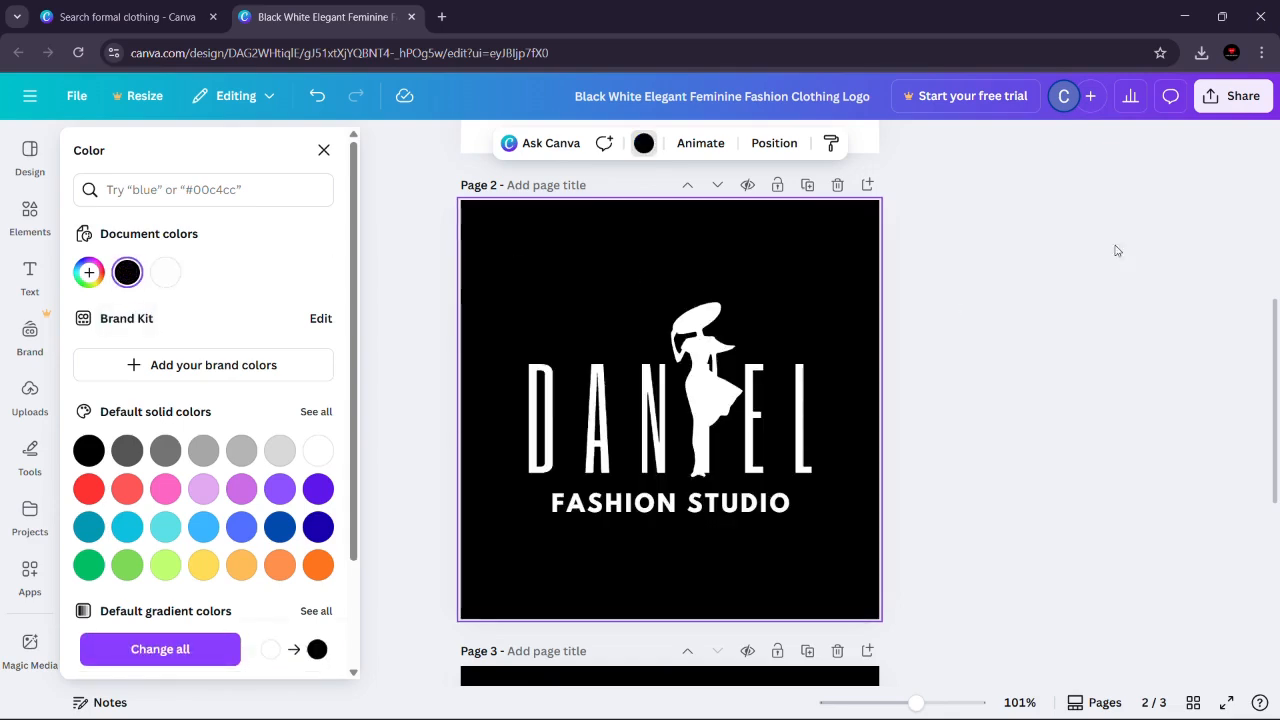
# Step: Delete page 3 with the original OLIVIA logo from the design
pyautogui.scroll(-2, 1276, 405)
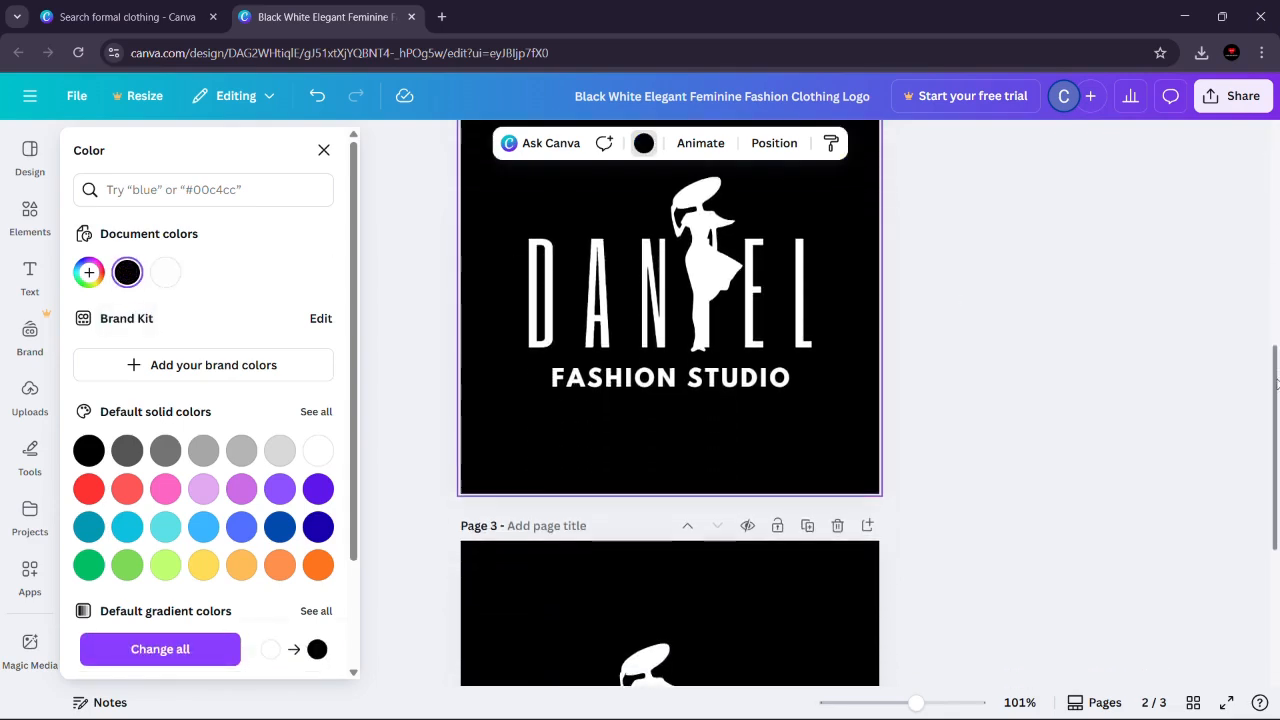
pyautogui.scroll(-2, 1276, 405)
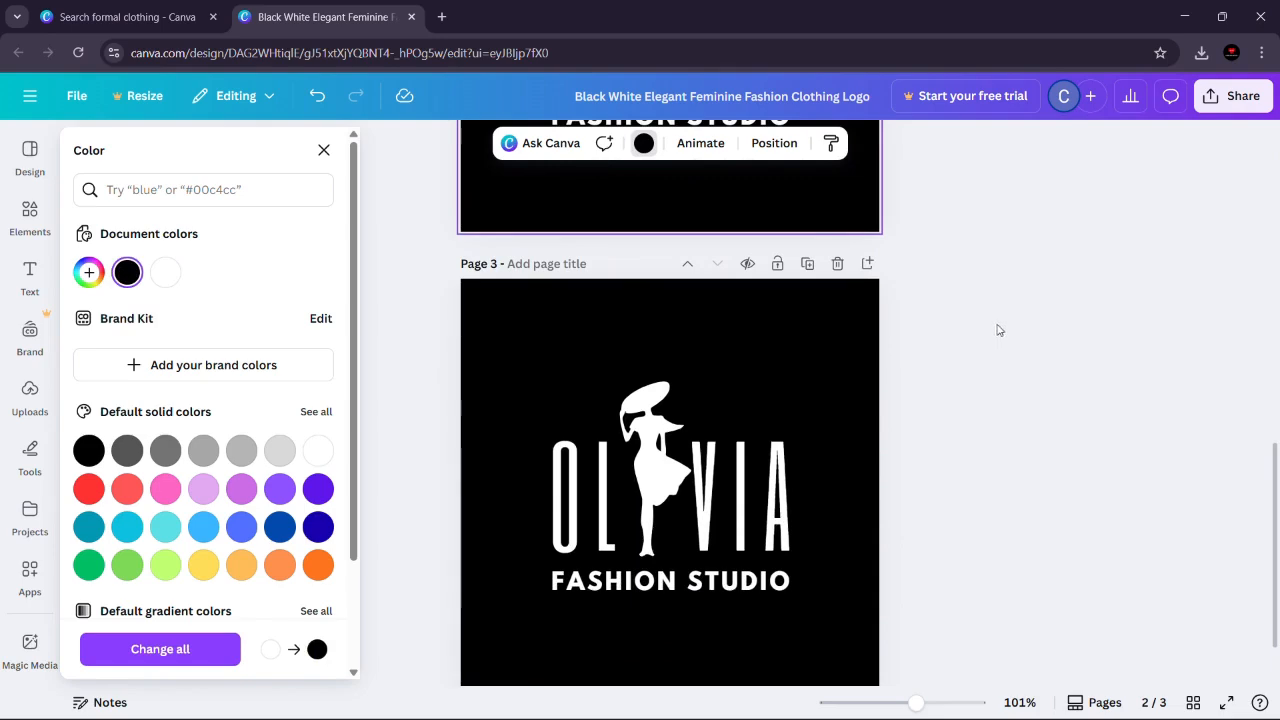
pyautogui.click(839, 264)
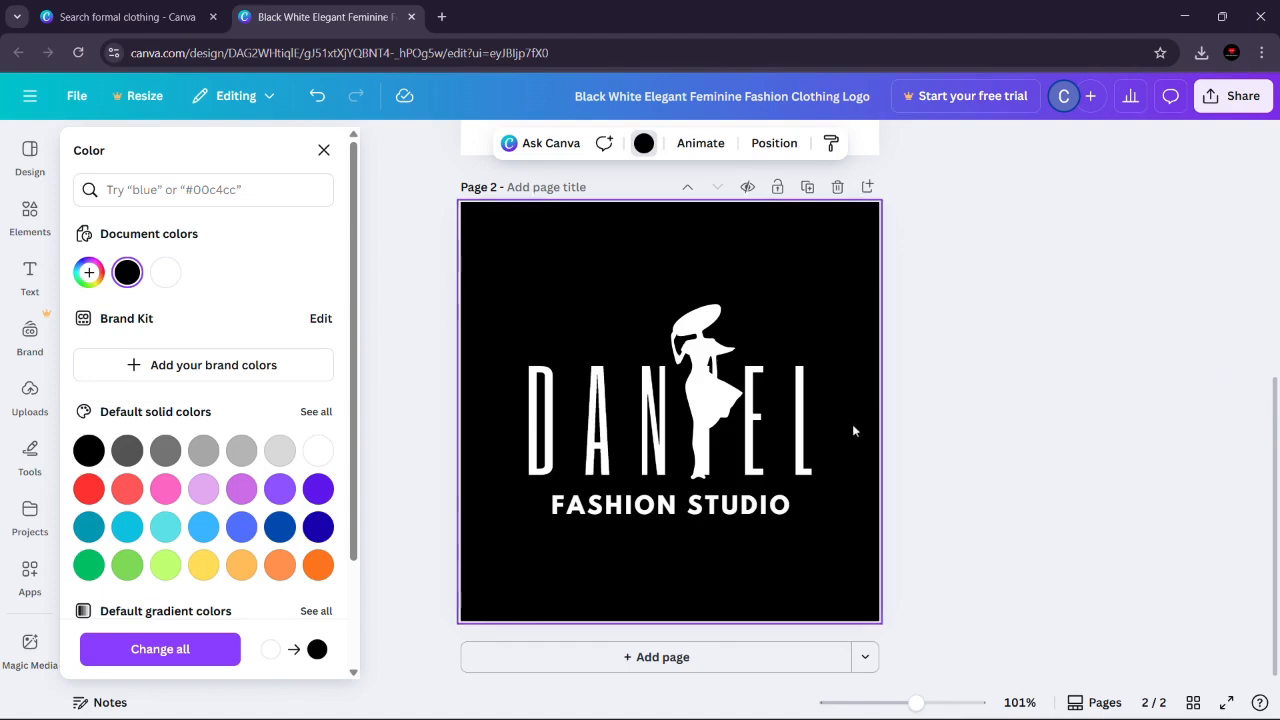
# Step: Move the woman silhouette on page 2 aside over the letter A, and undo the move
pyautogui.click(728, 476)
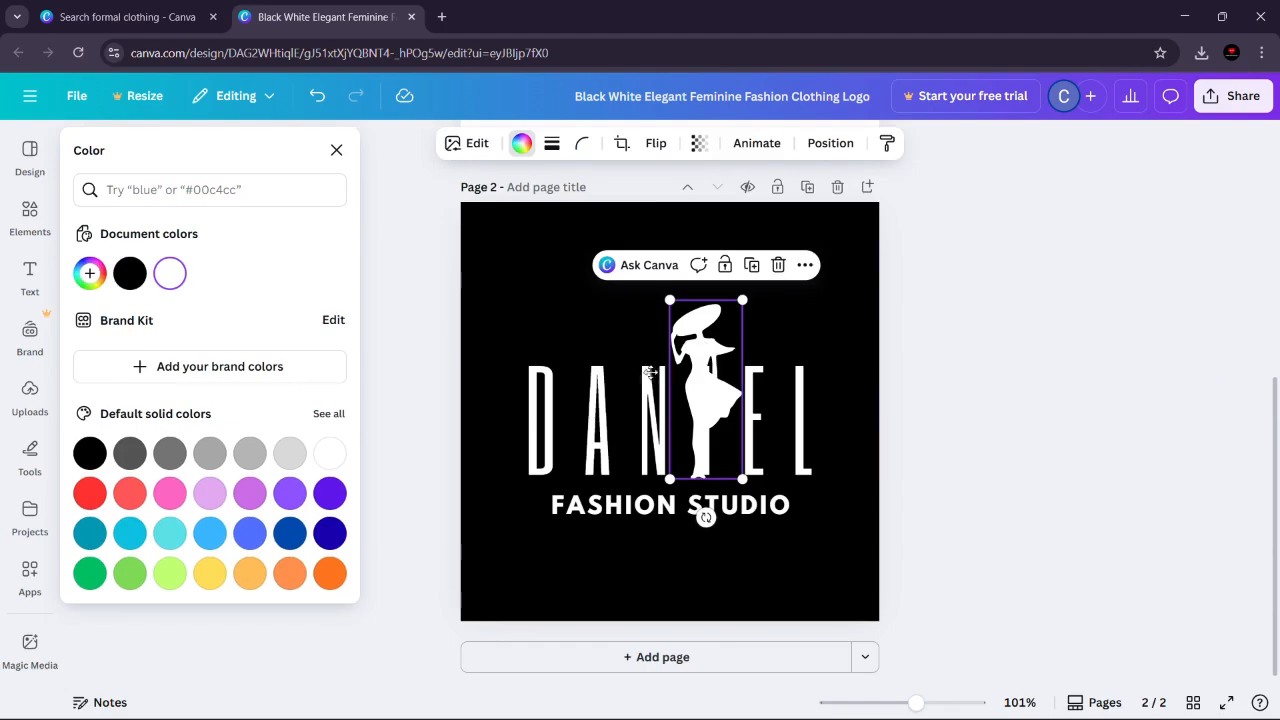
pyautogui.moveTo(708, 375); pyautogui.dragTo(606, 378)
pyautogui.click(718, 395)
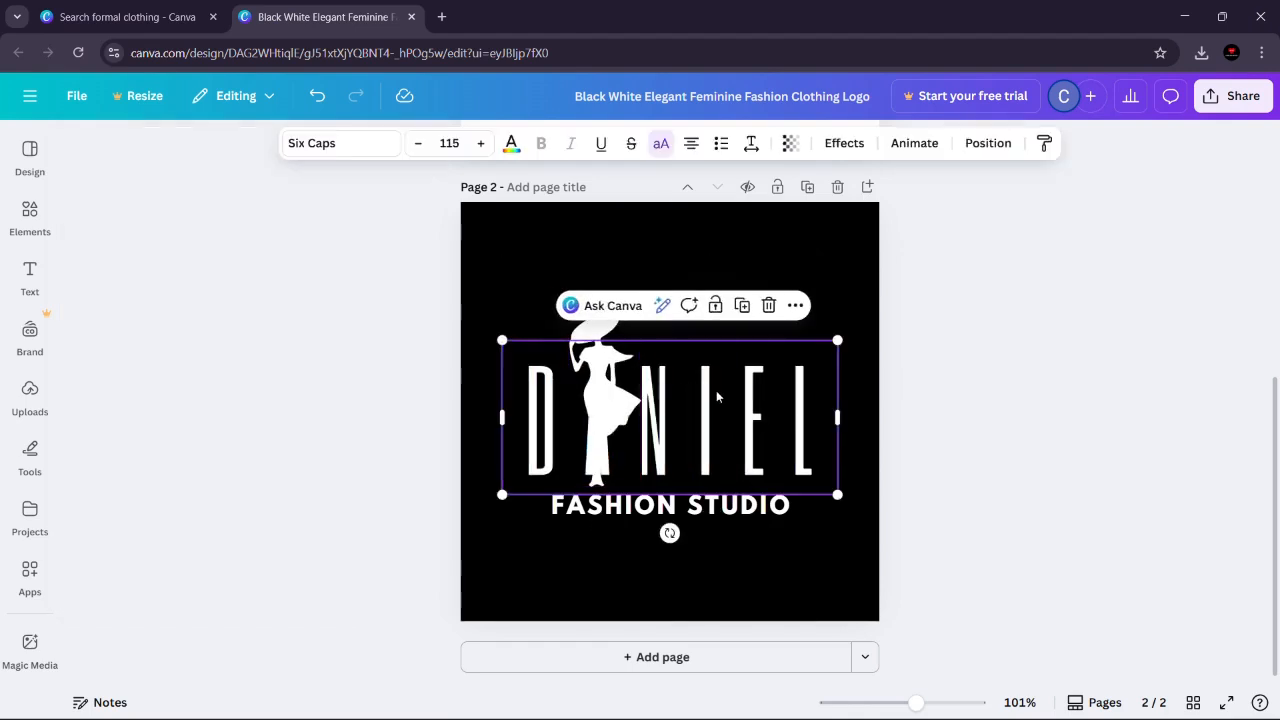
pyautogui.click(717, 391)
pyautogui.press('Escape')
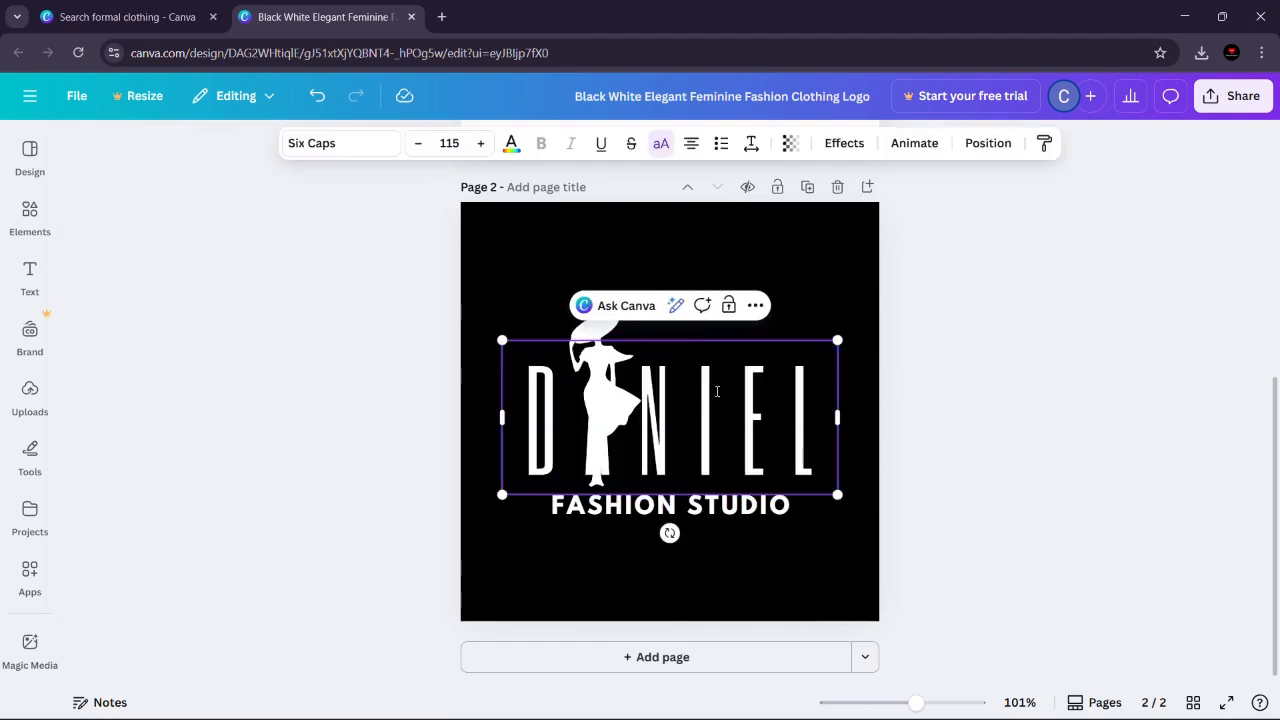
pyautogui.press('Escape')
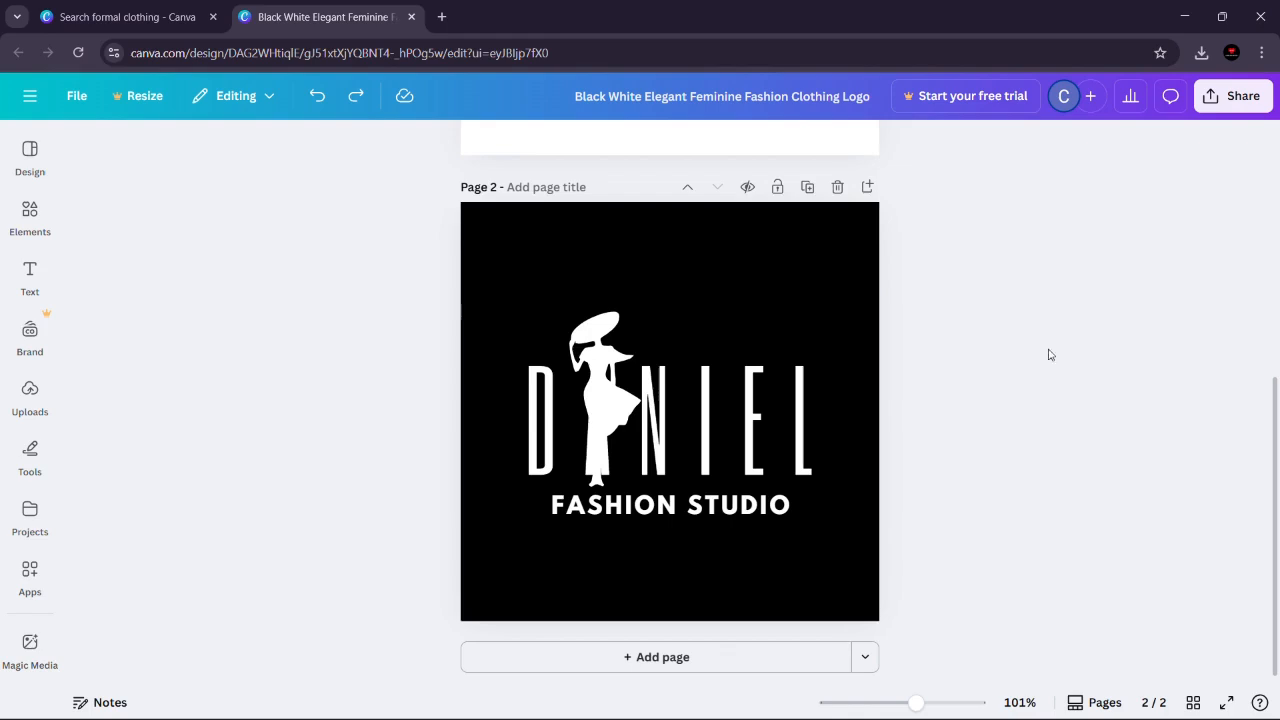
pyautogui.click(317, 96)
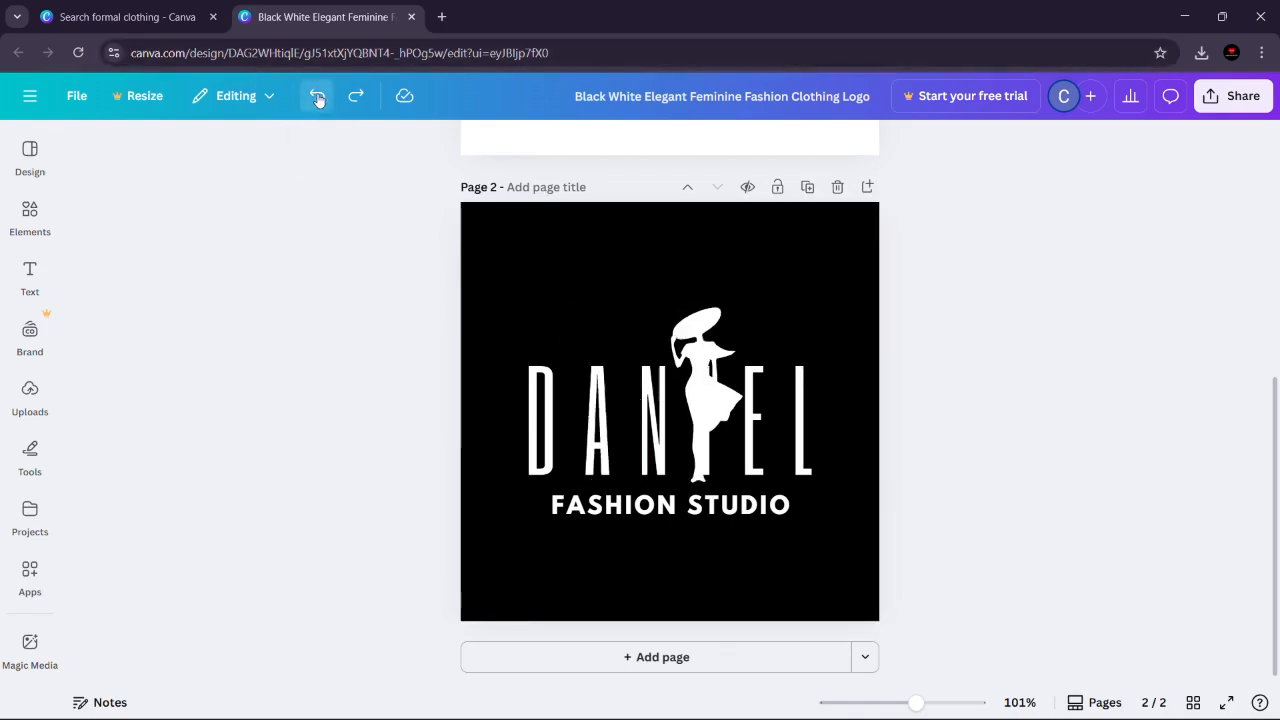
pyautogui.click(757, 422)
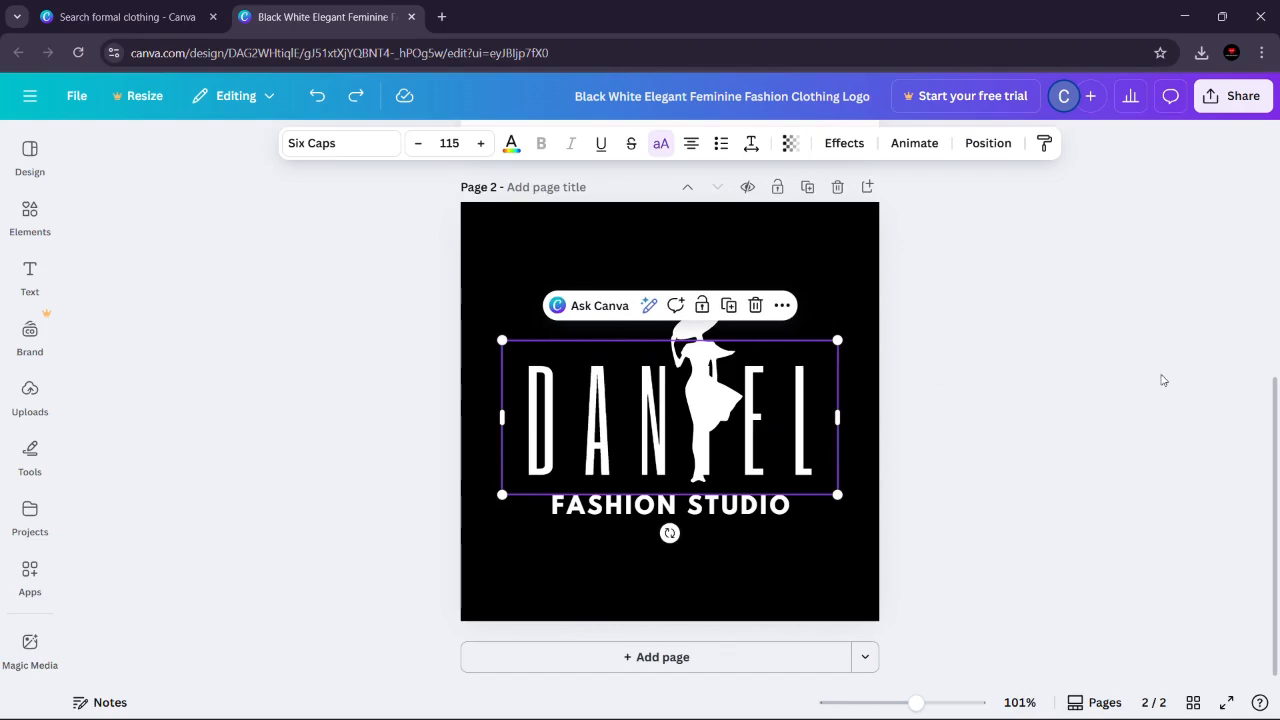
pyautogui.moveTo(1276, 413); pyautogui.dragTo(1276, 336)
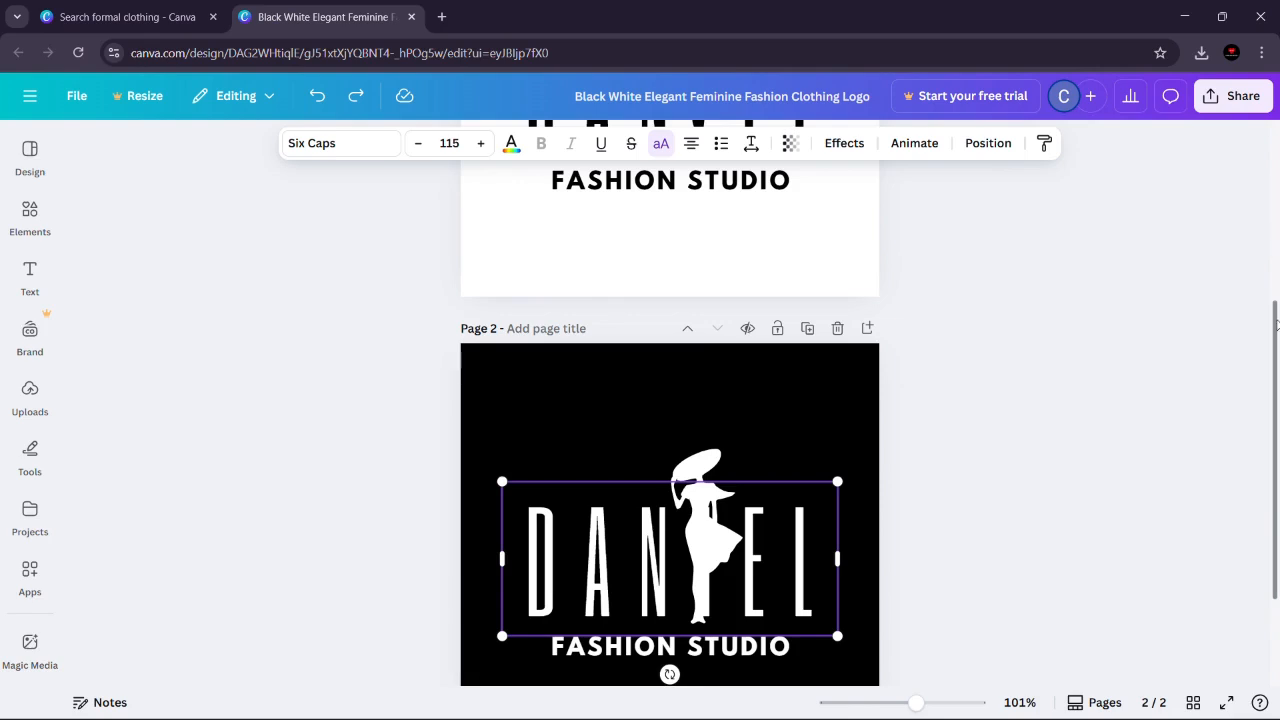
pyautogui.scroll(1, 1276, 325)
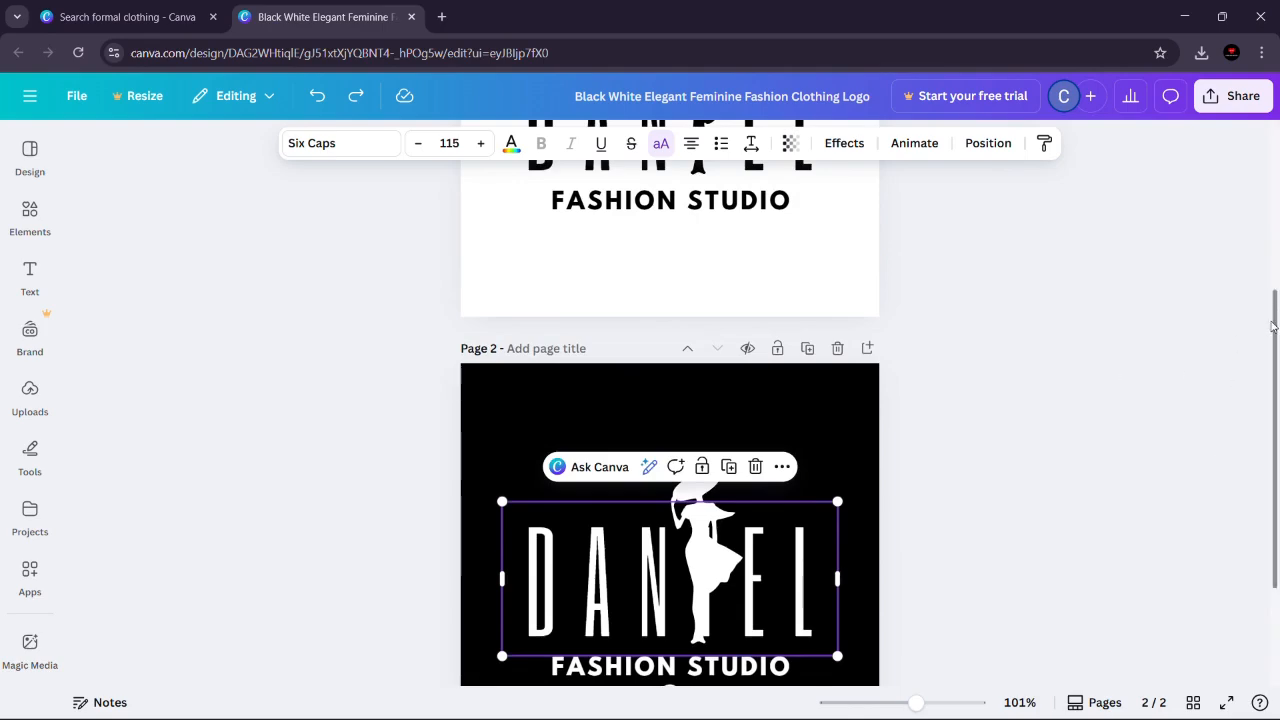
pyautogui.scroll(5, 1273, 325)
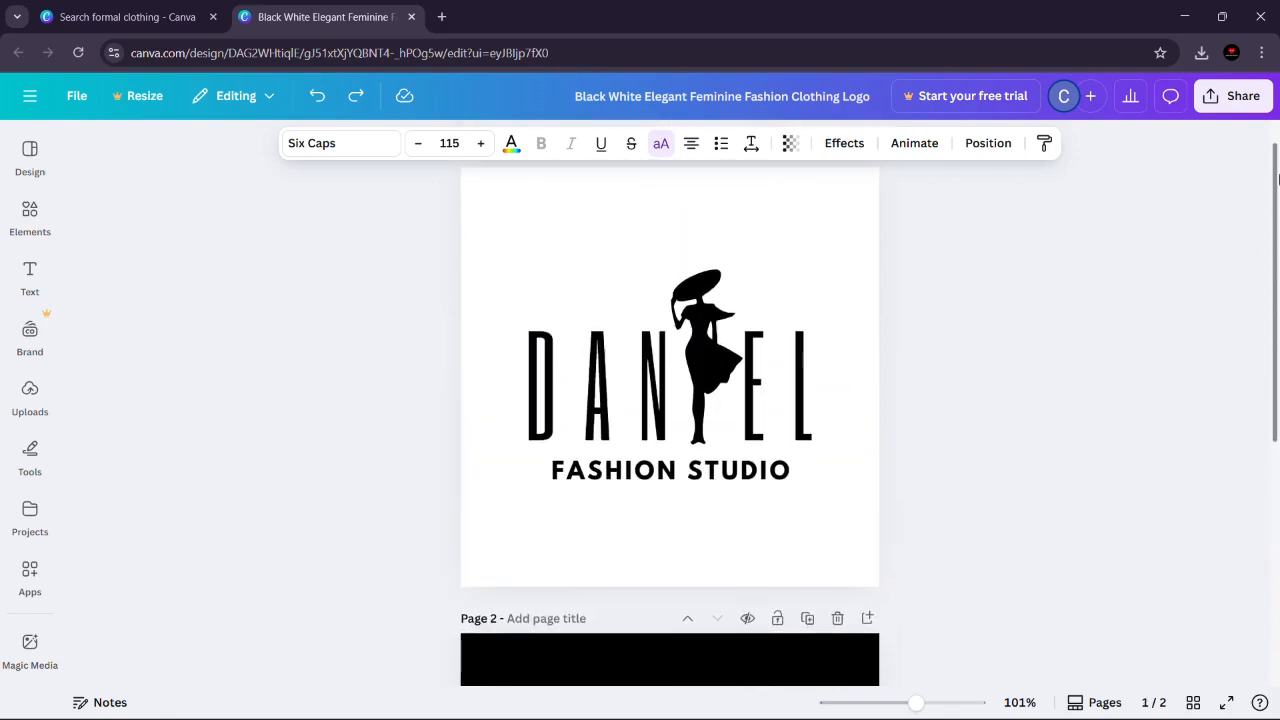
pyautogui.scroll(-3, 1277, 293)
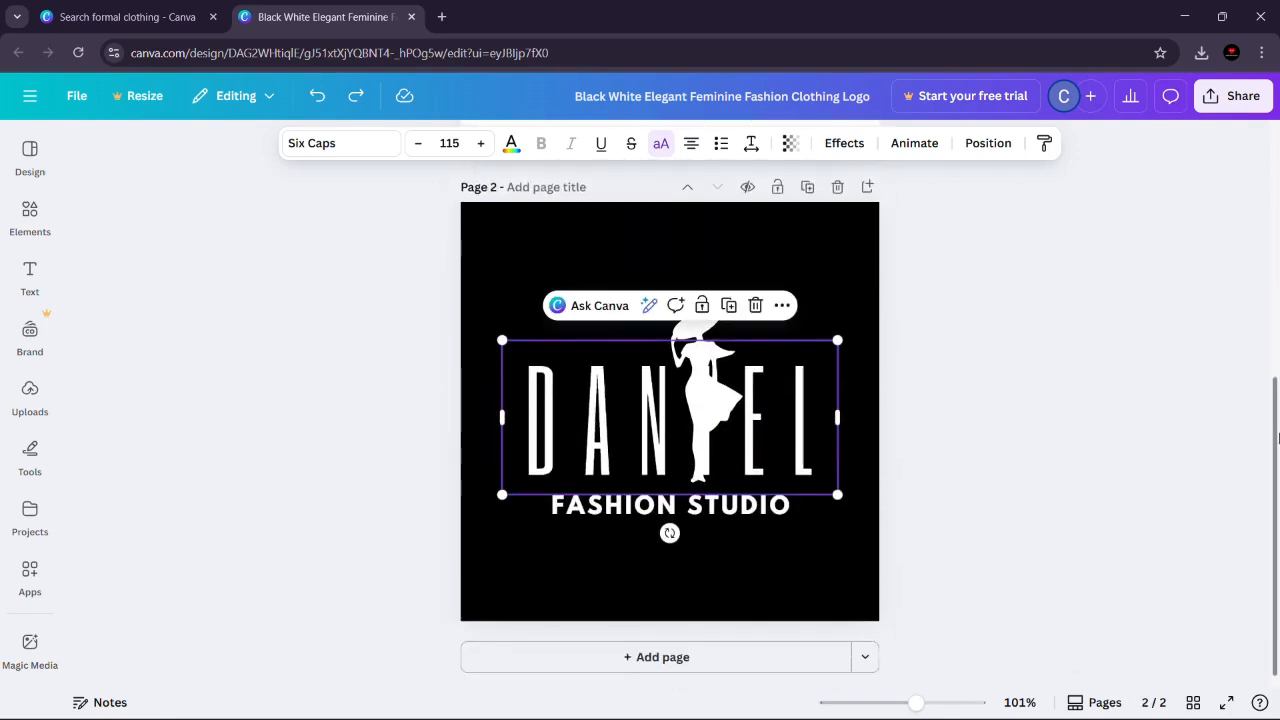
pyautogui.click(930, 491)
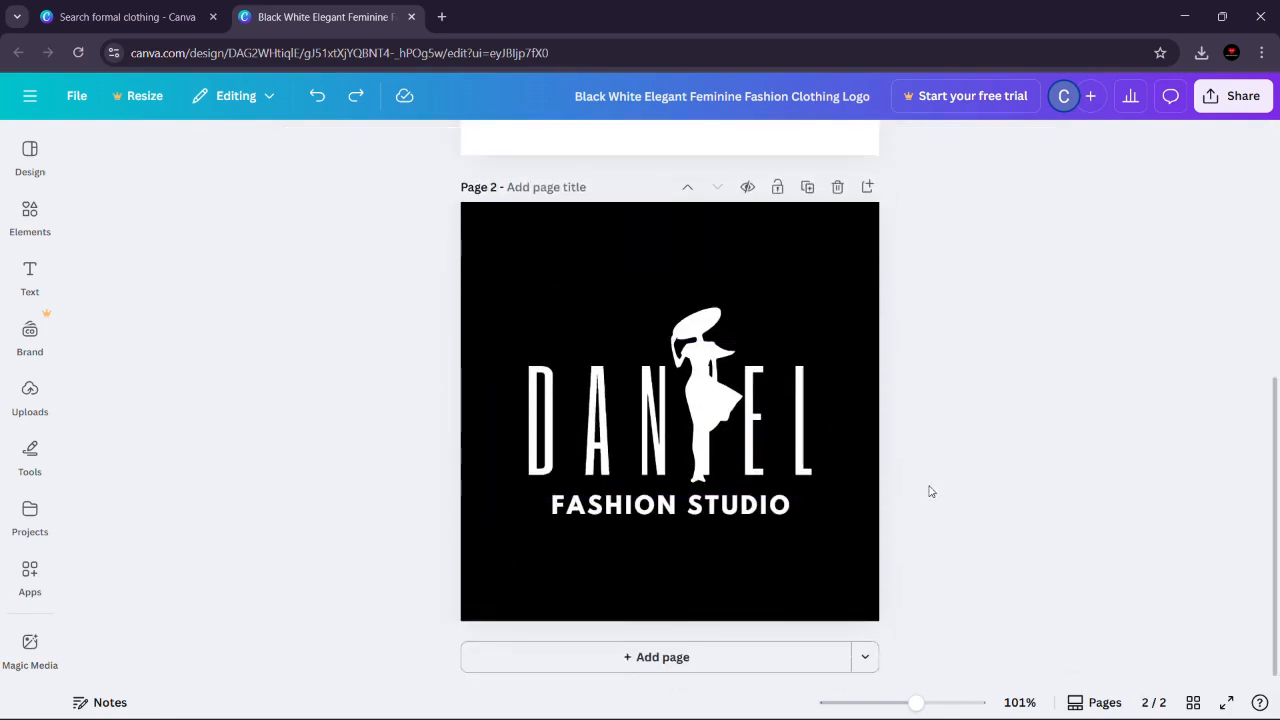
# Step: Color only the letter I in page 2's DANIEL headline black so it blends into the background behind the silhouette
pyautogui.click(766, 395)
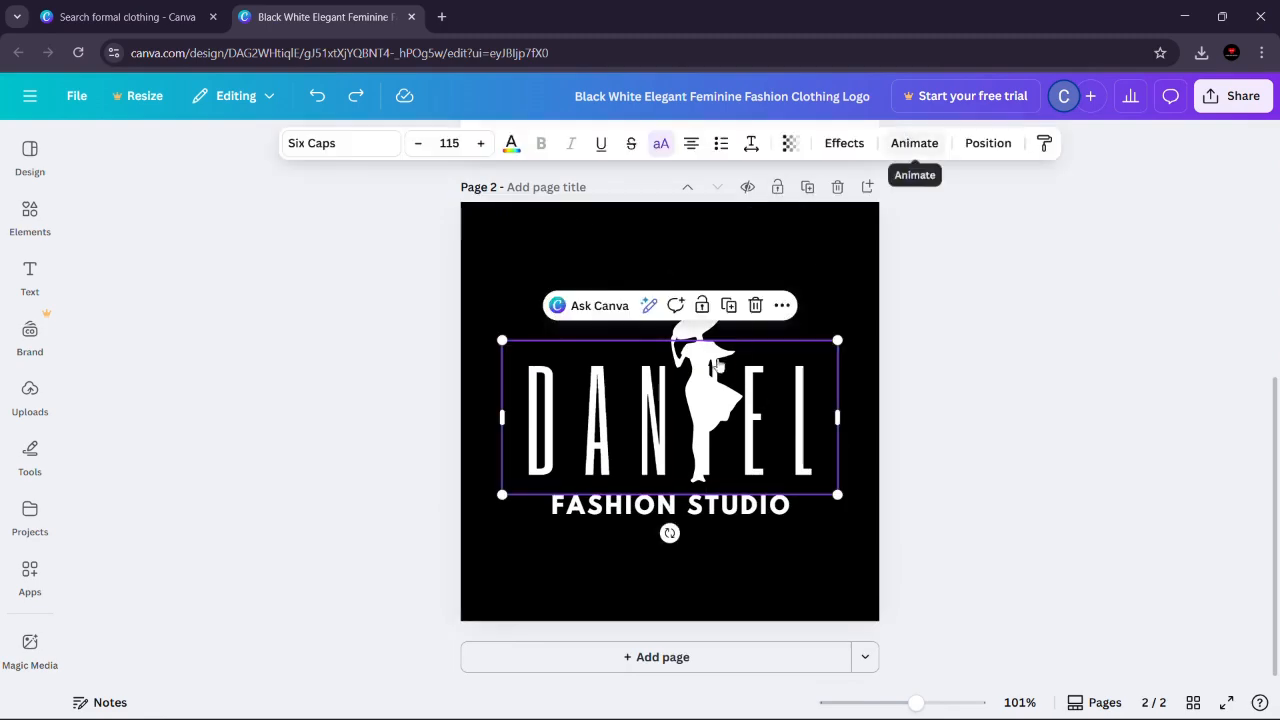
pyautogui.click(679, 370)
pyautogui.click(784, 390)
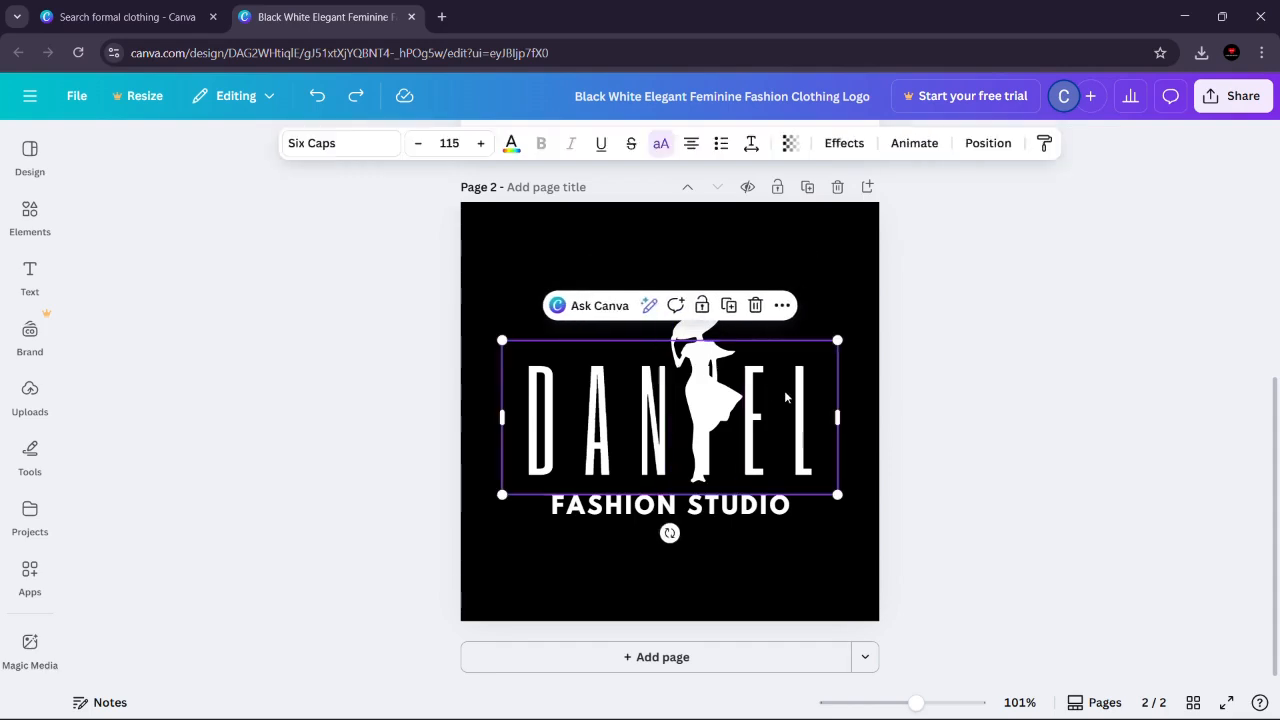
pyautogui.doubleClick(784, 390)
pyautogui.click(786, 392)
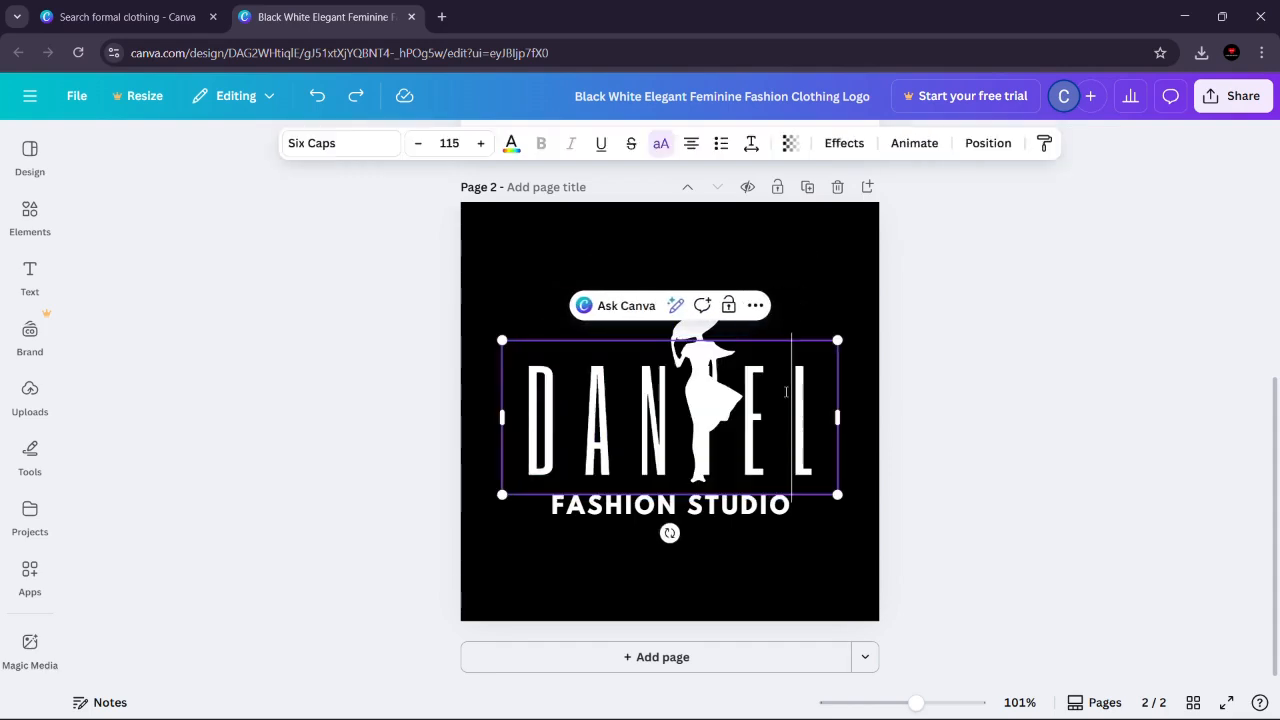
pyautogui.hotkey('shift', 'Left')
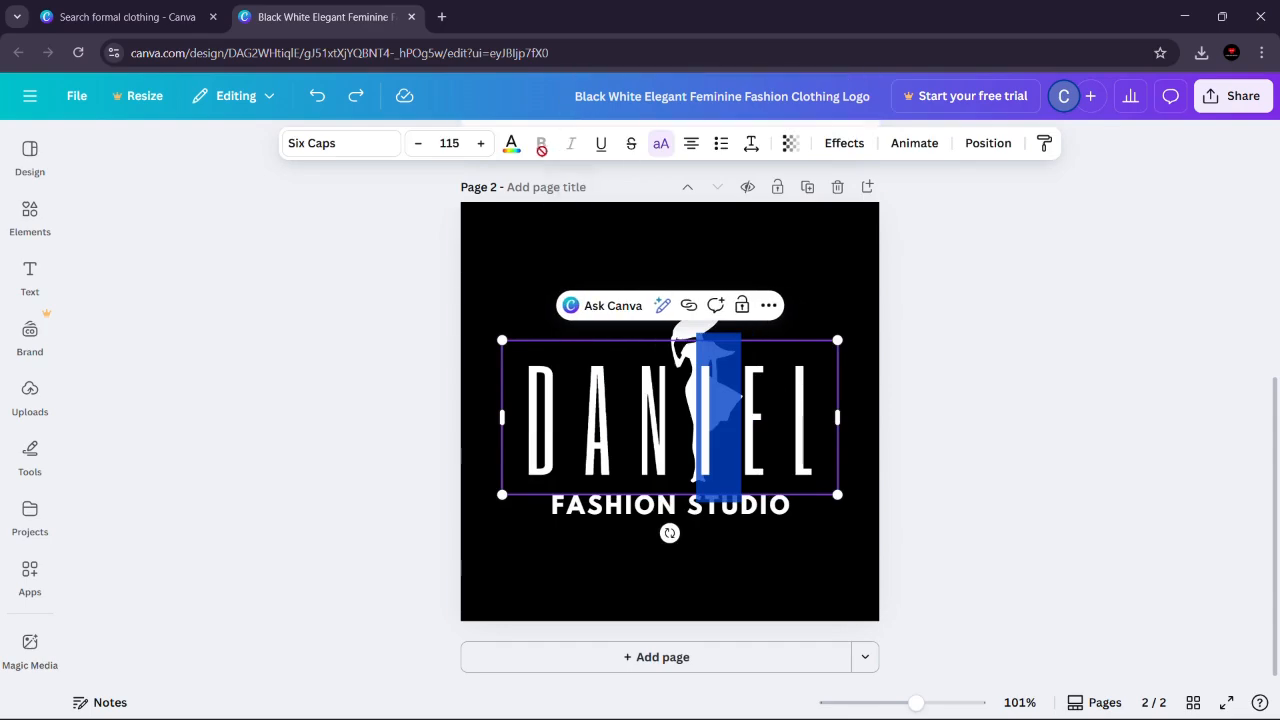
pyautogui.click(511, 145)
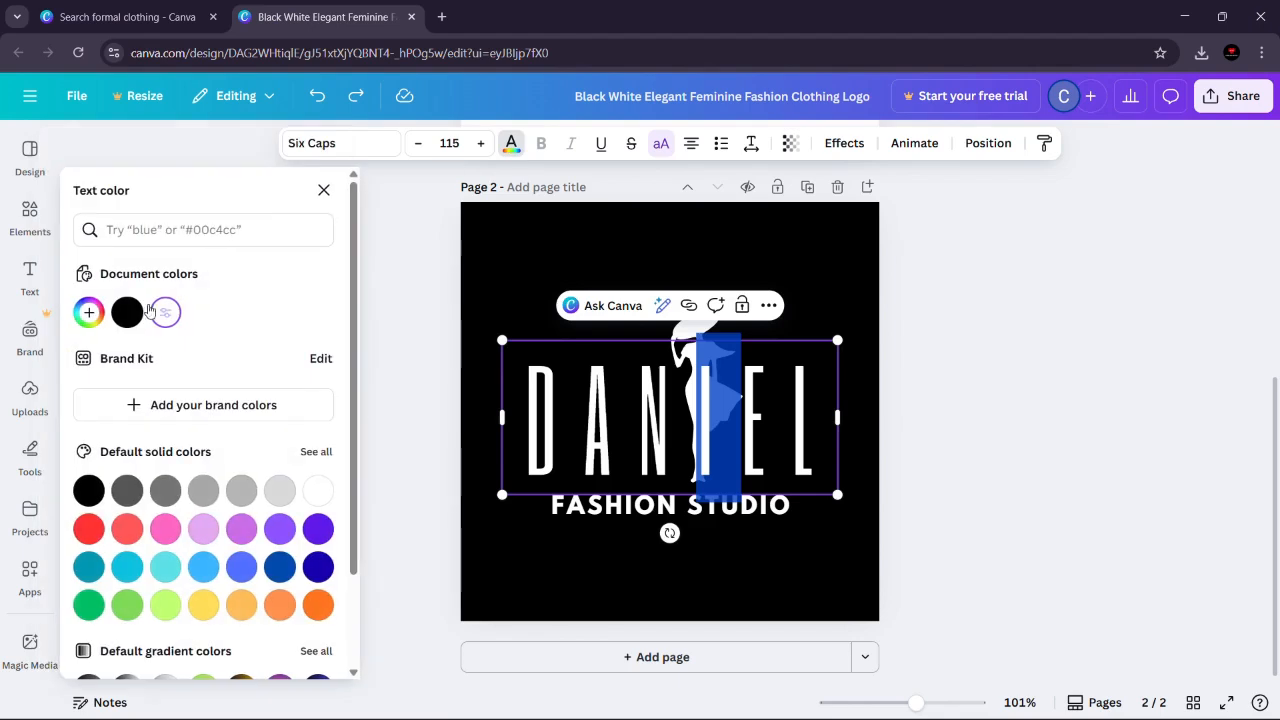
pyautogui.click(127, 312)
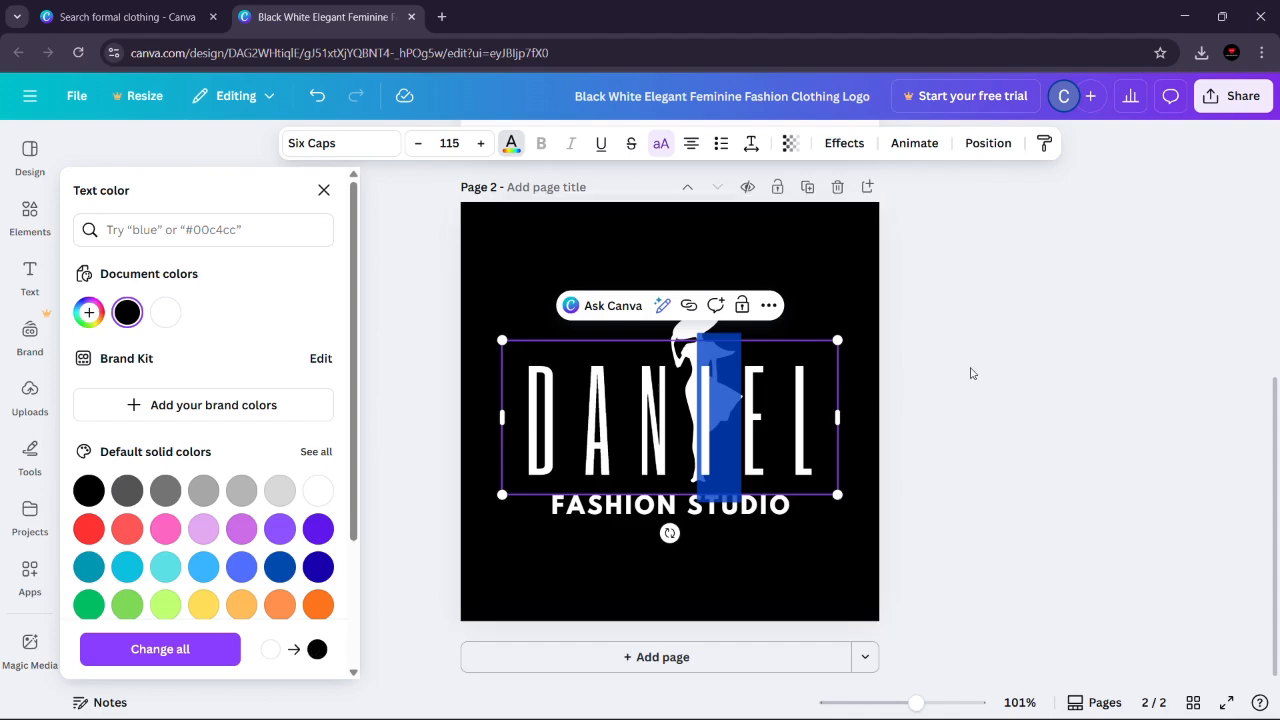
pyautogui.press('Escape')
pyautogui.press('Escape')
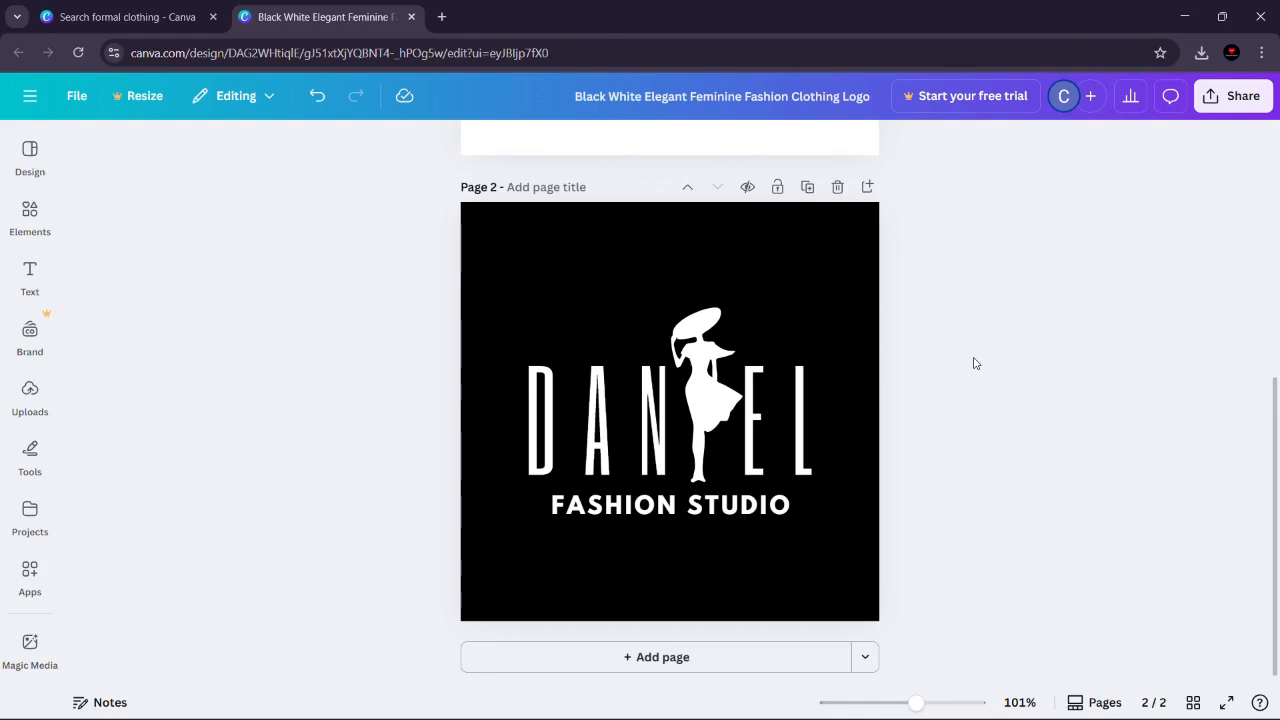
# Step: Set the design's sharing access level to Anyone with the link and look through its permission options
pyautogui.click(1212, 104)
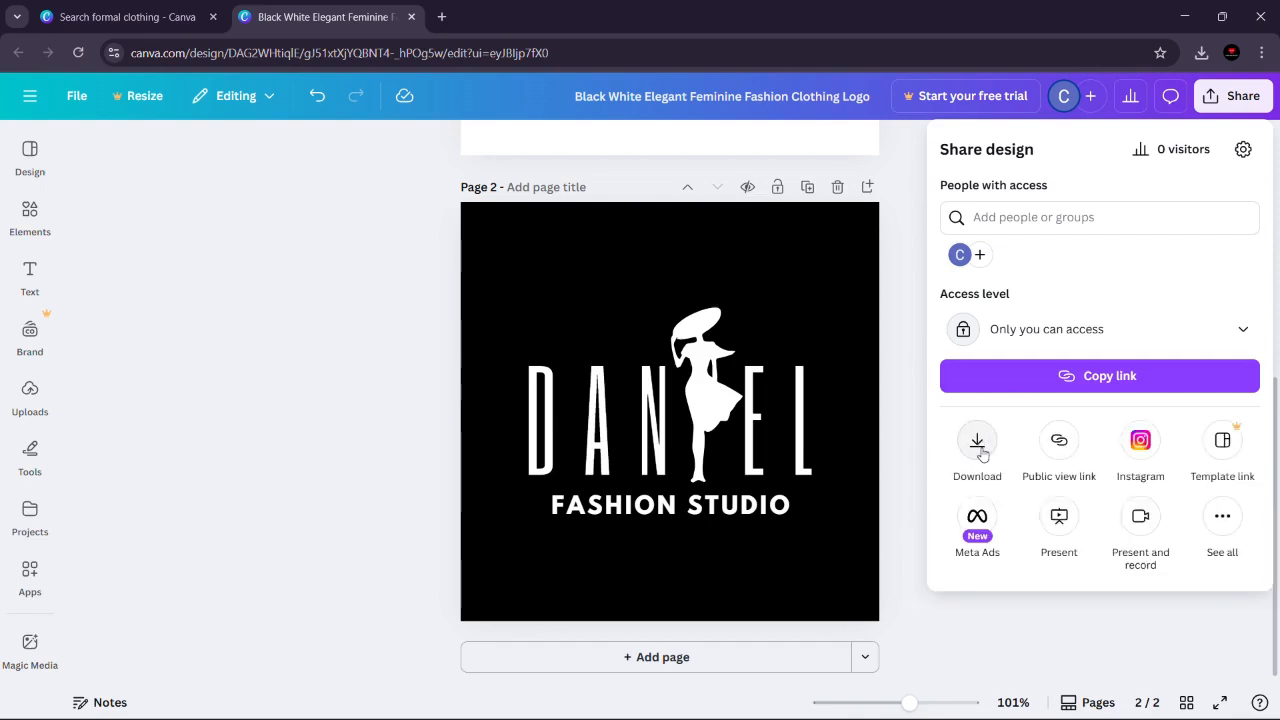
pyautogui.click(1038, 340)
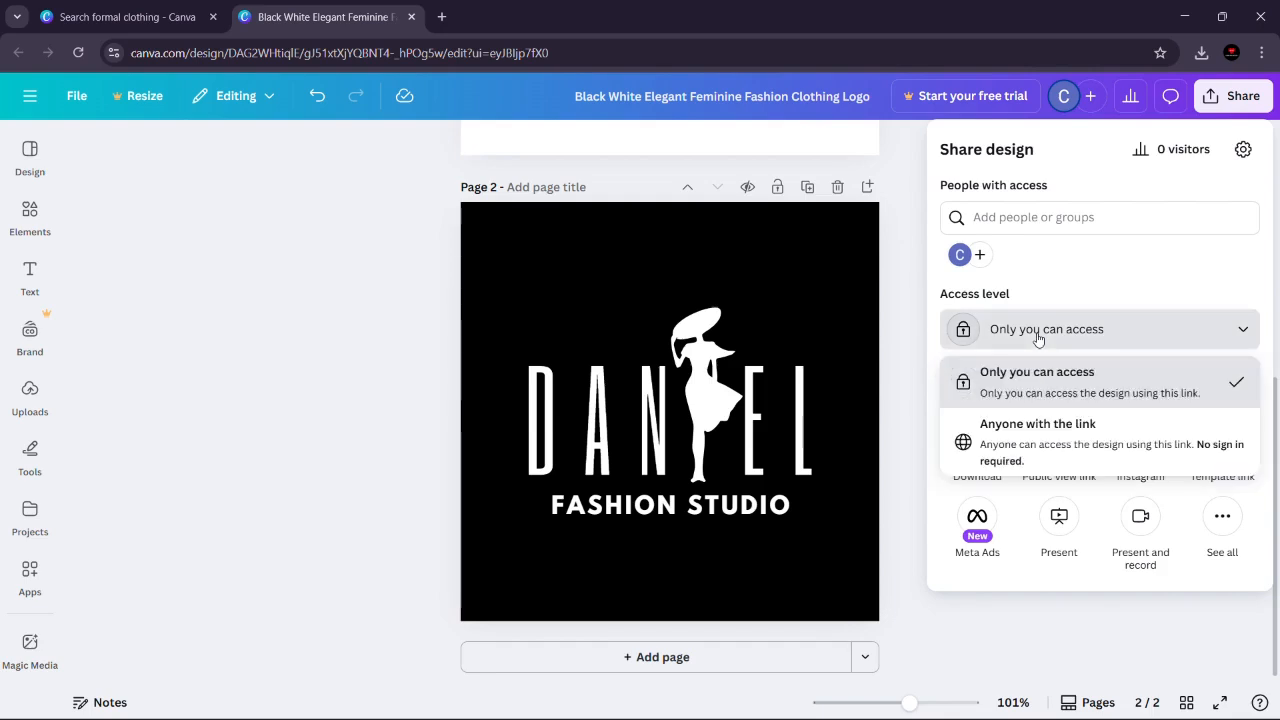
pyautogui.click(1046, 437)
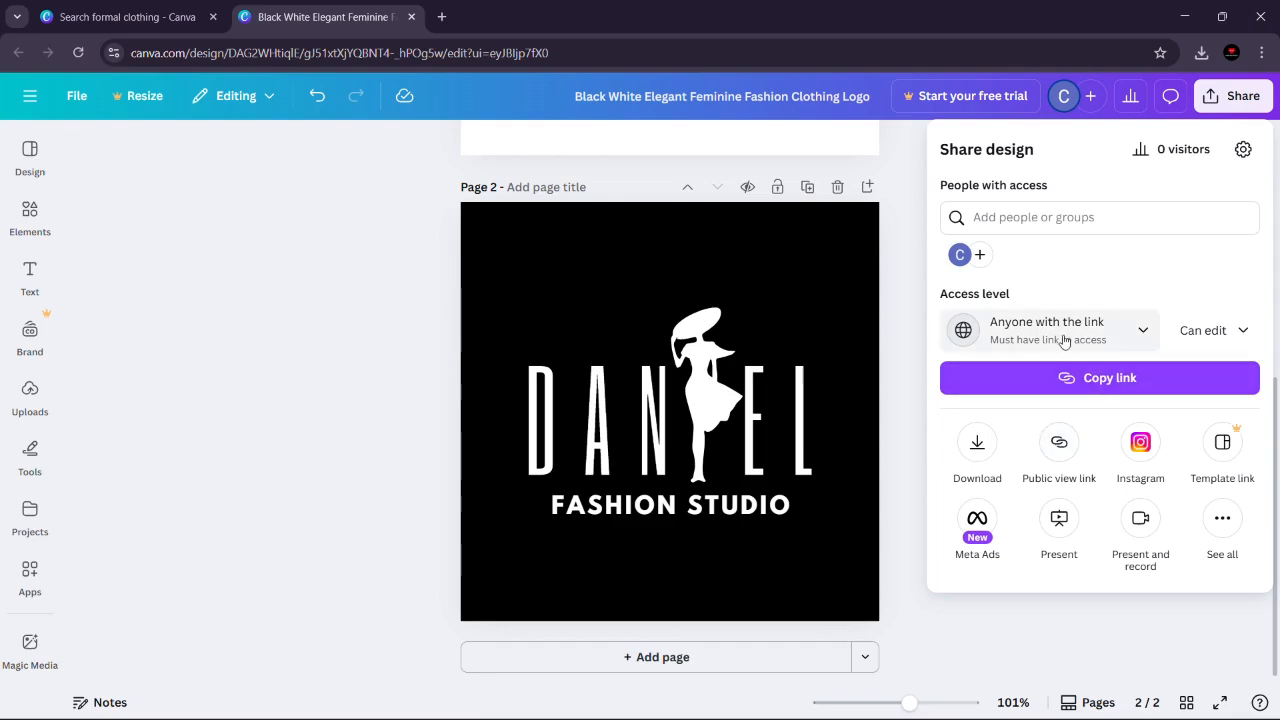
pyautogui.click(1203, 332)
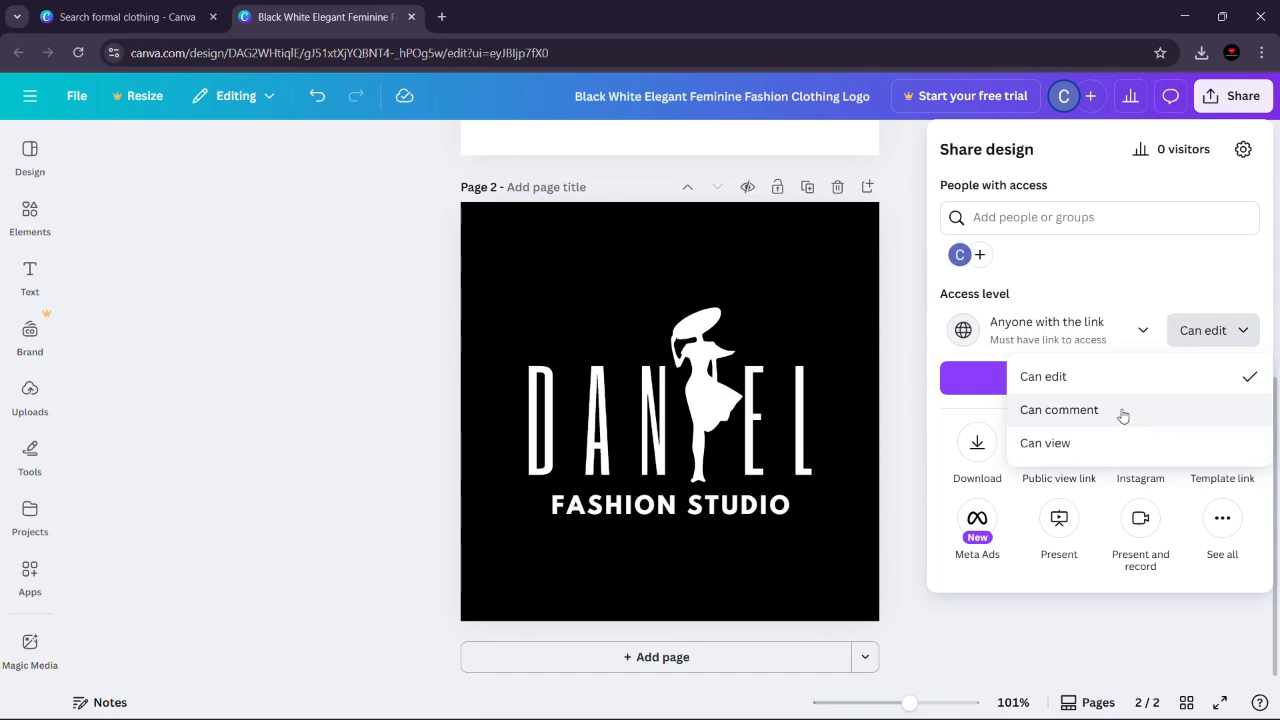
pyautogui.click(1176, 272)
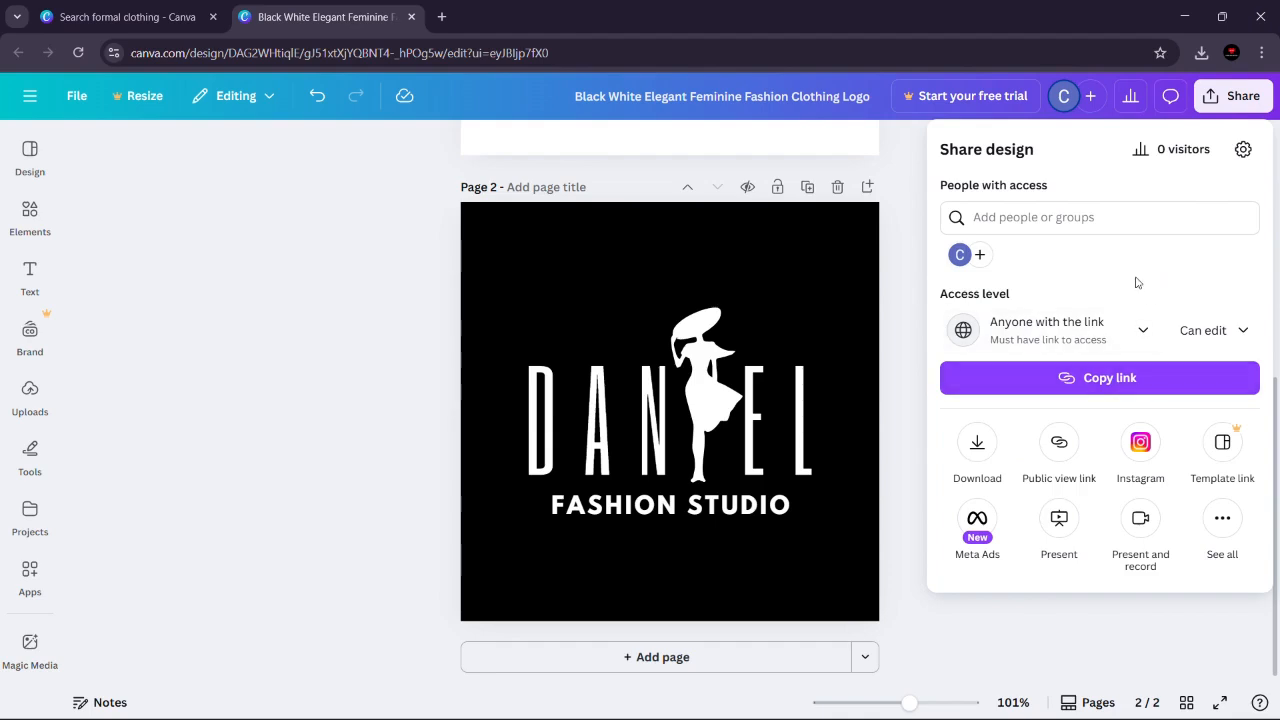
pyautogui.click(1205, 331)
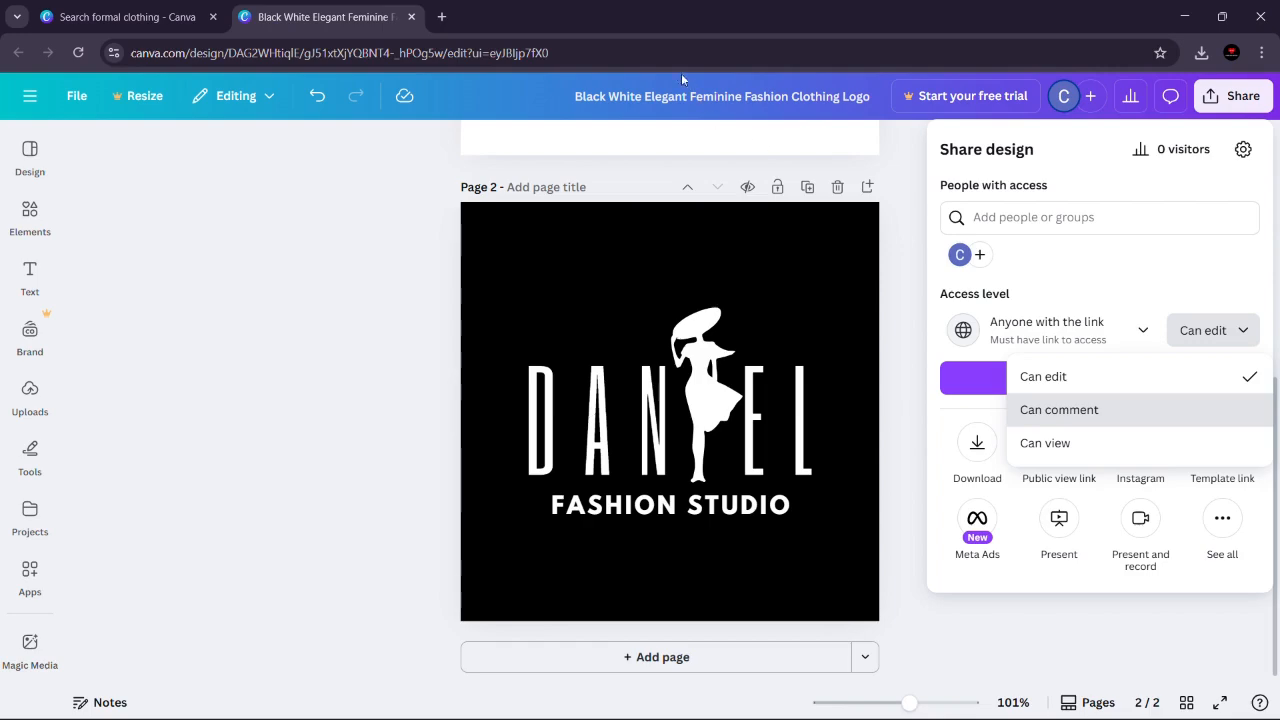
pyautogui.click(606, 142)
# Step: Restrict the design's sharing access level to Only you can access
pyautogui.click(1210, 97)
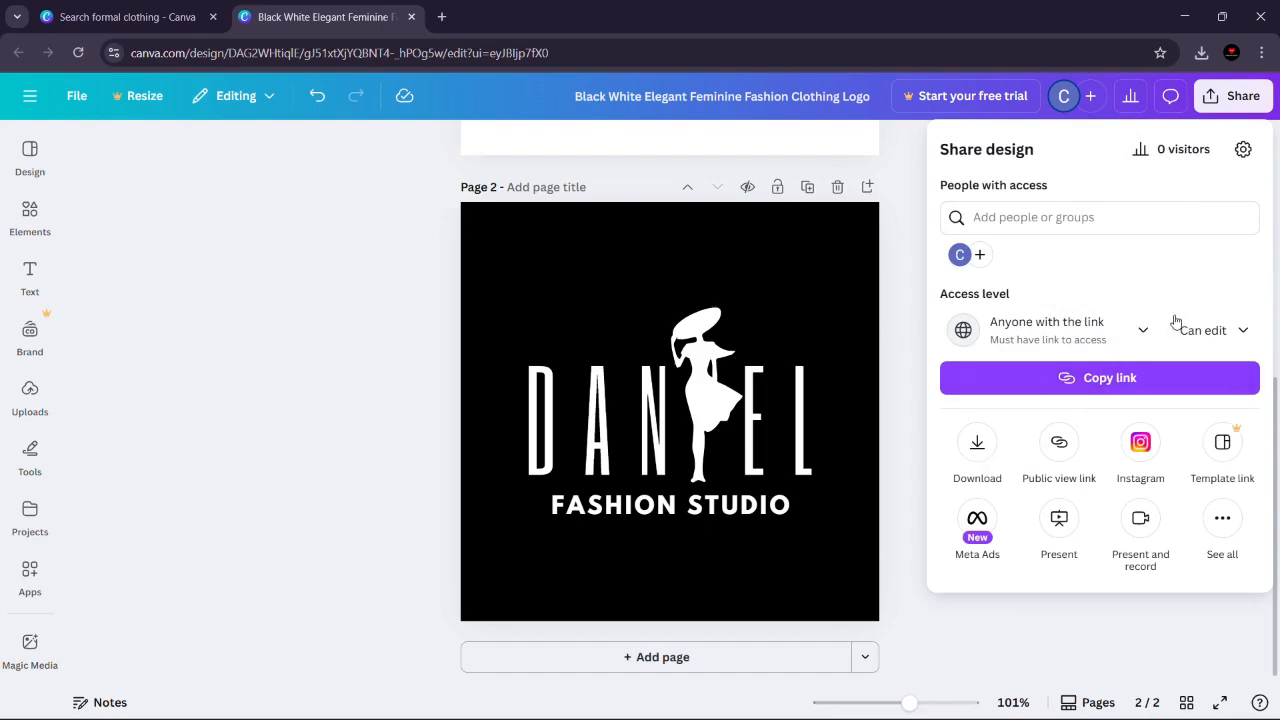
pyautogui.click(1103, 333)
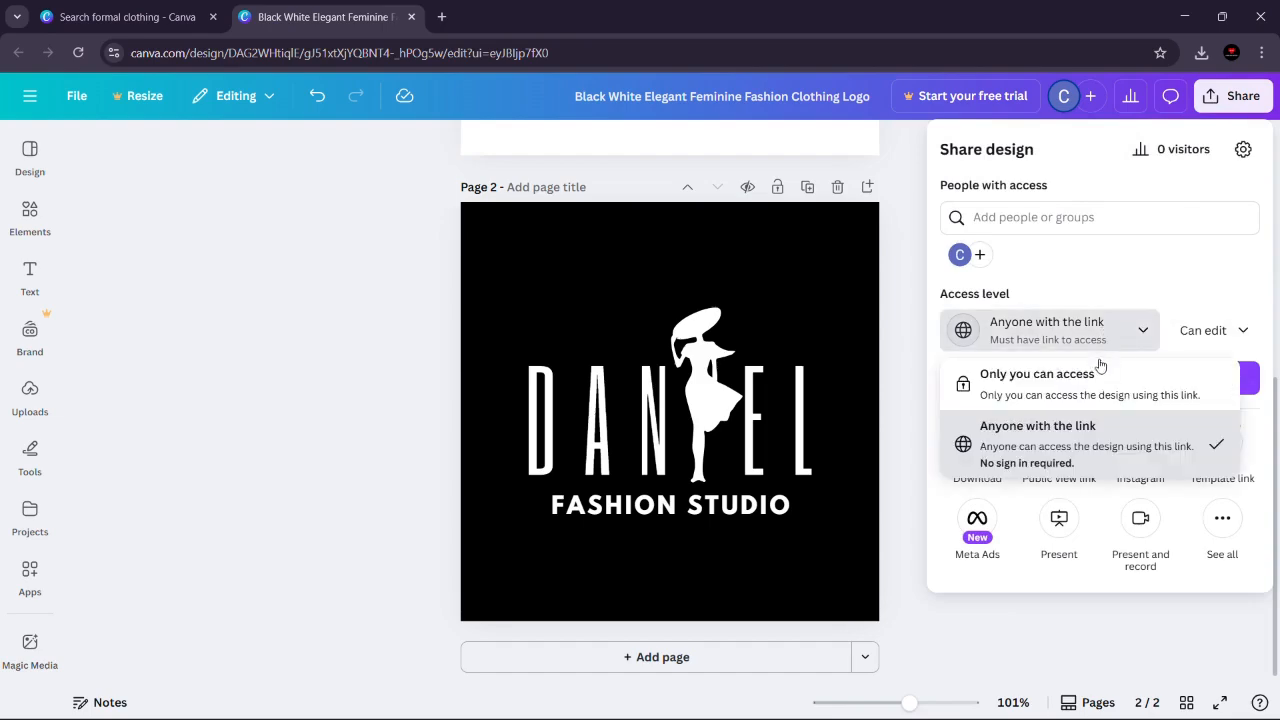
pyautogui.click(1100, 375)
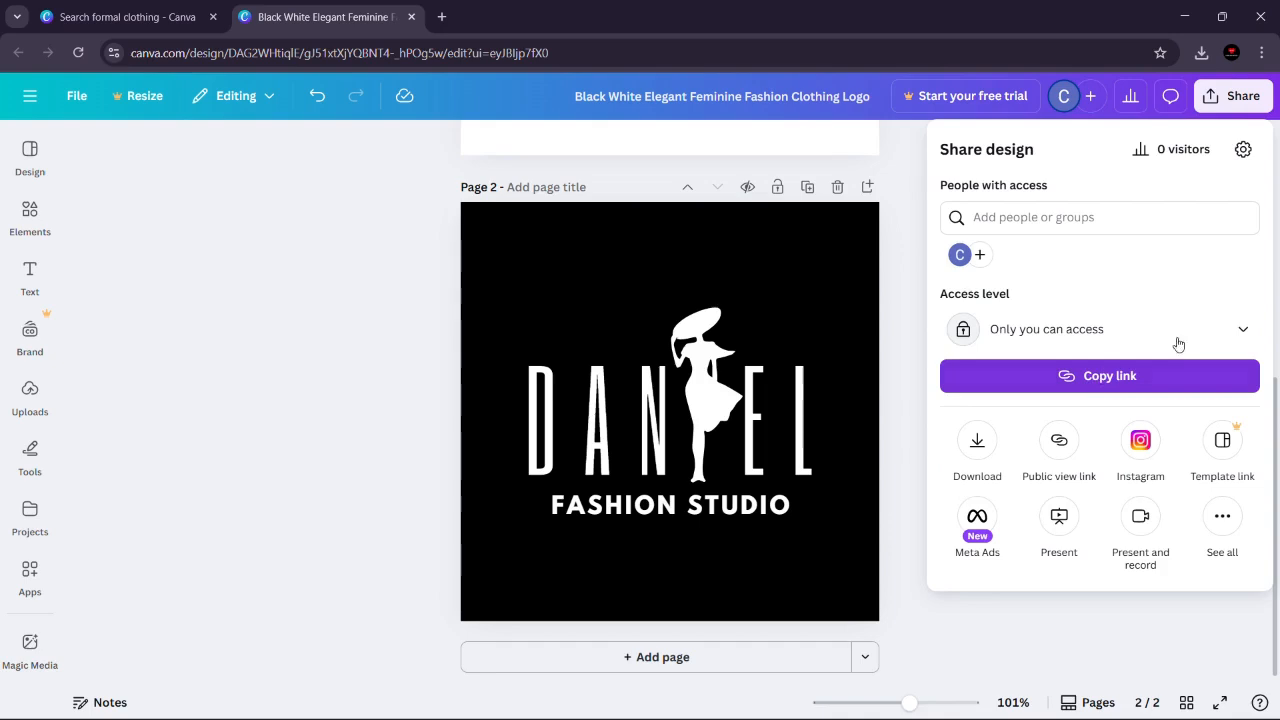
# Step: Open the design's download settings and review the available file types
pyautogui.click(977, 443)
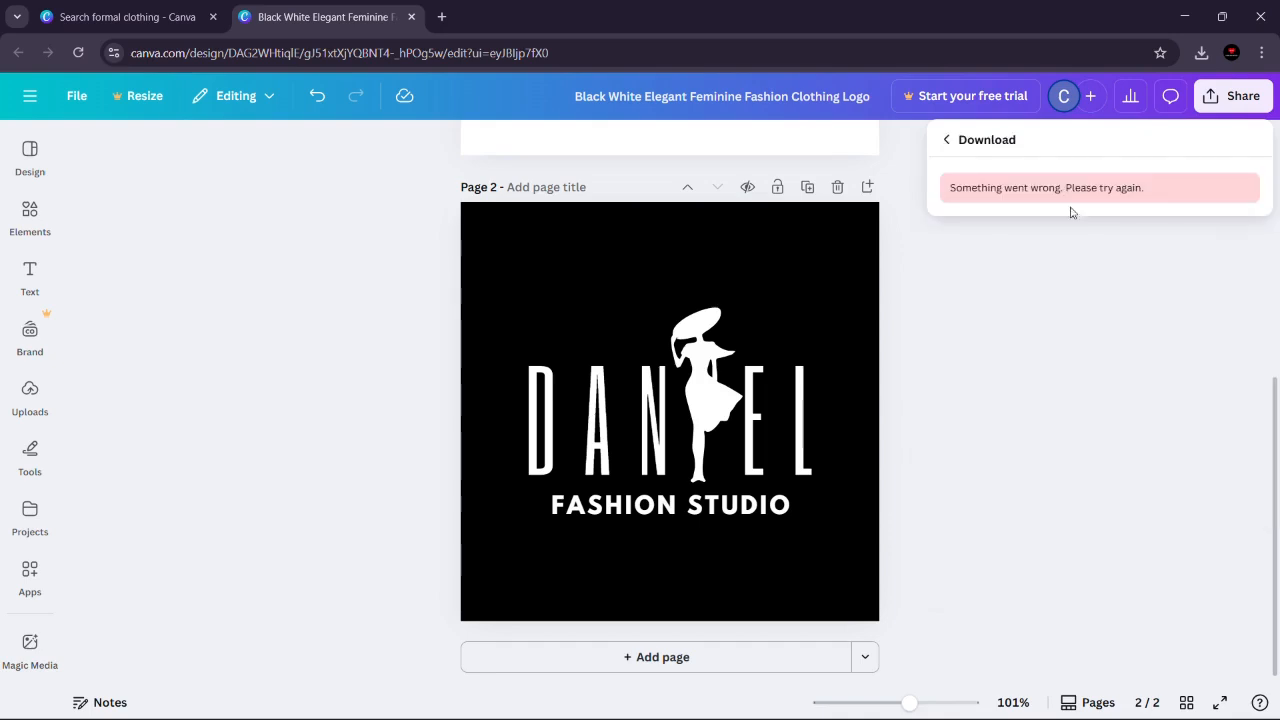
pyautogui.click(946, 142)
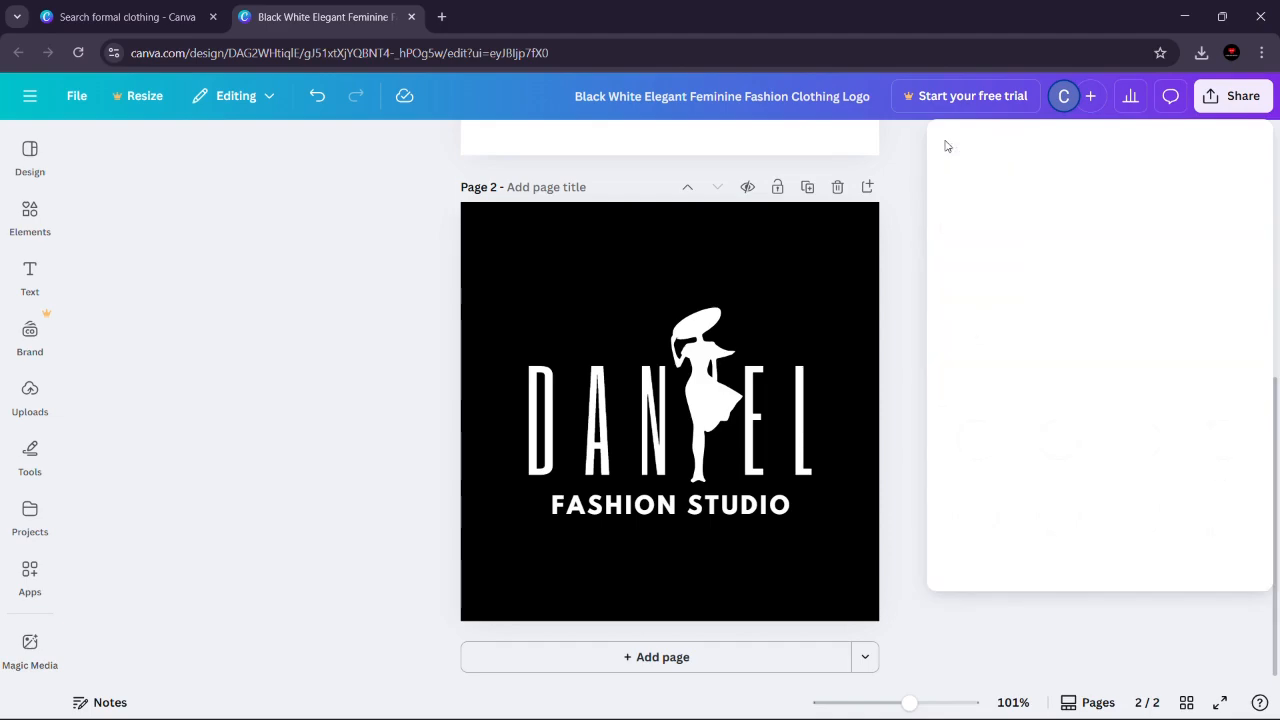
pyautogui.click(305, 344)
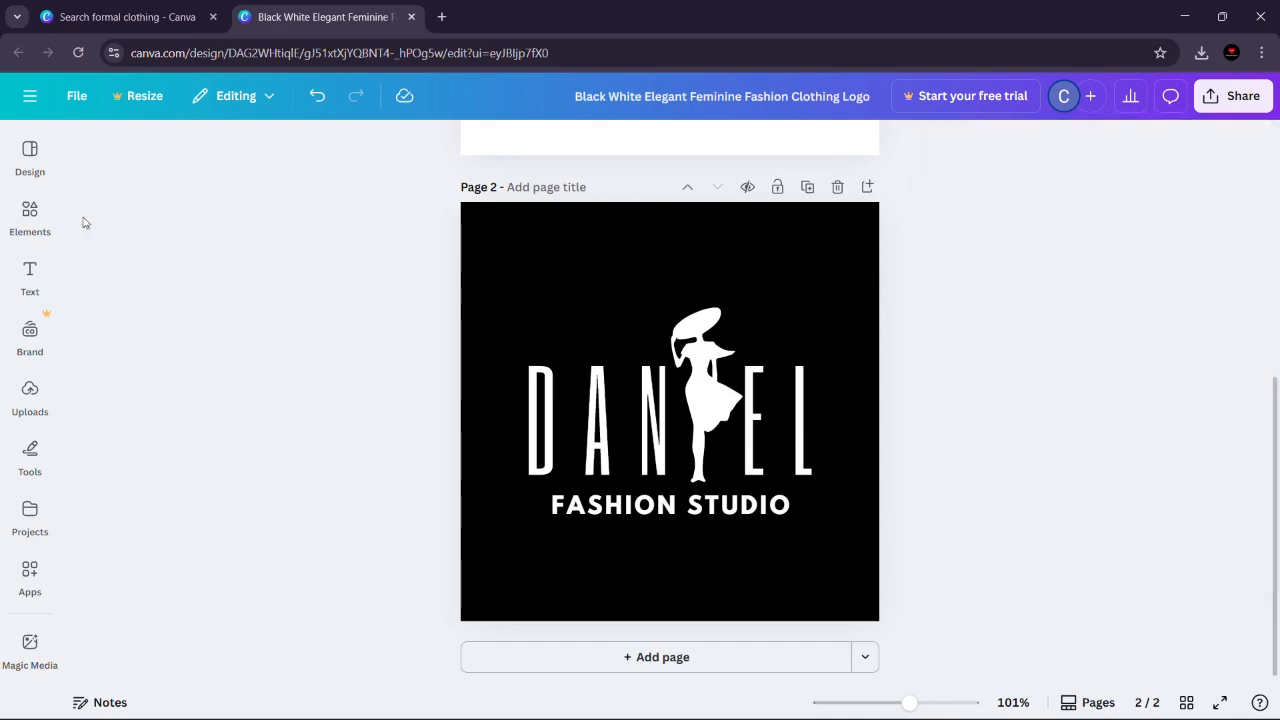
pyautogui.click(1232, 96)
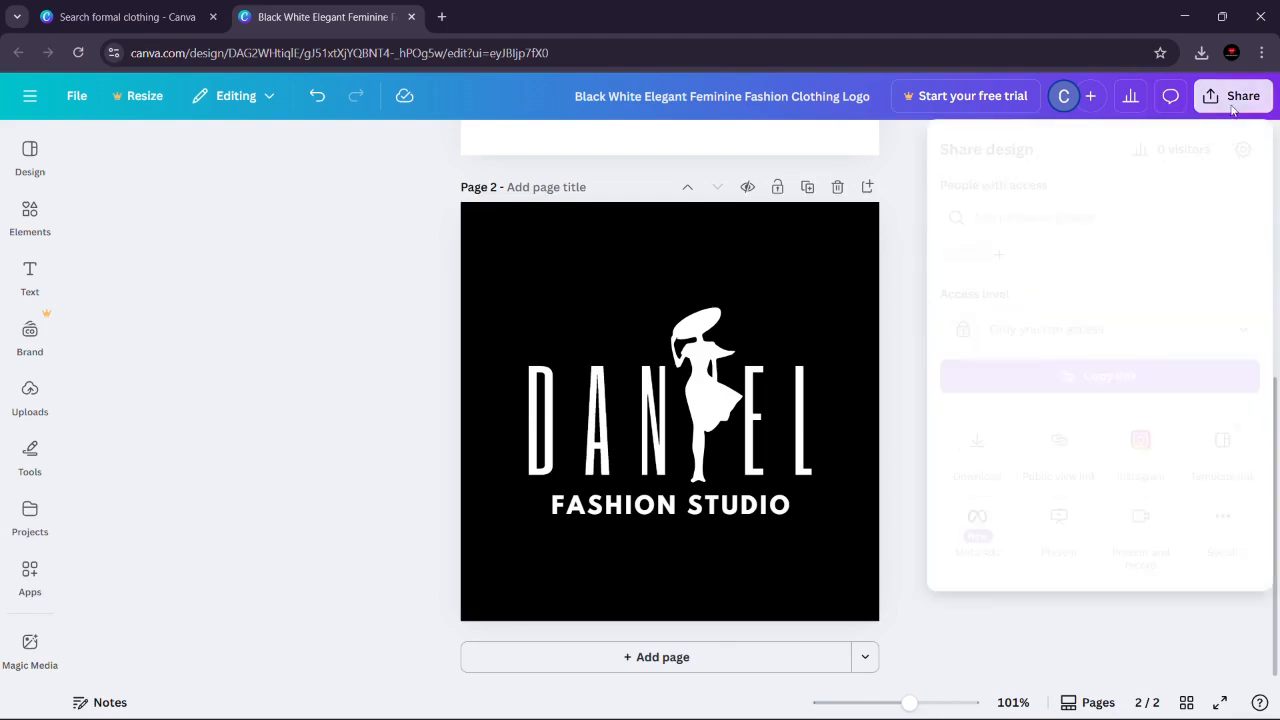
pyautogui.click(980, 440)
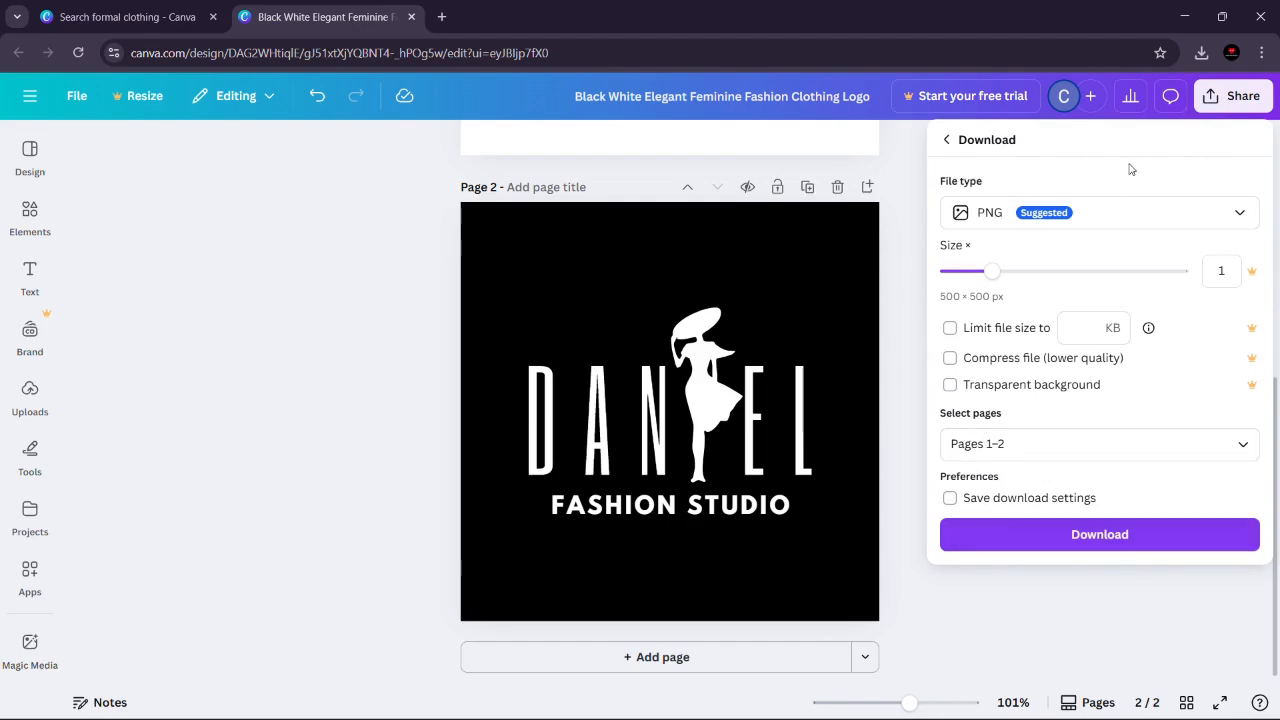
pyautogui.click(1106, 227)
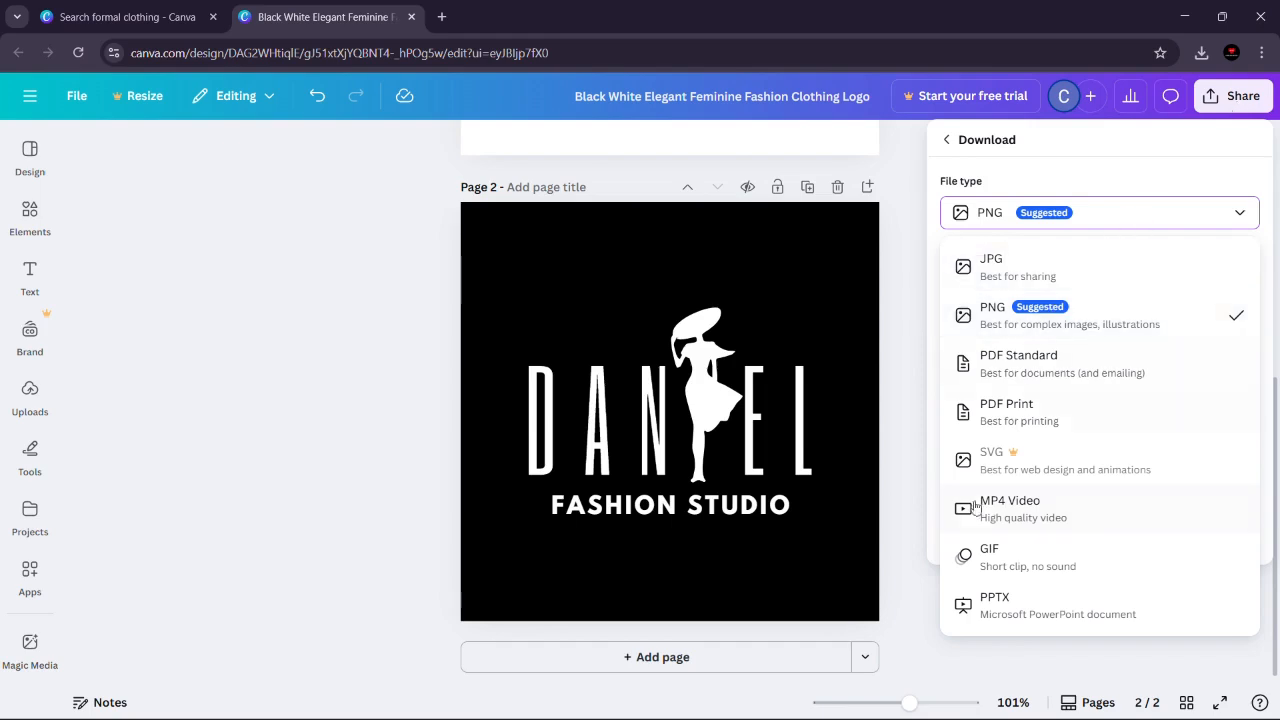
pyautogui.click(890, 168)
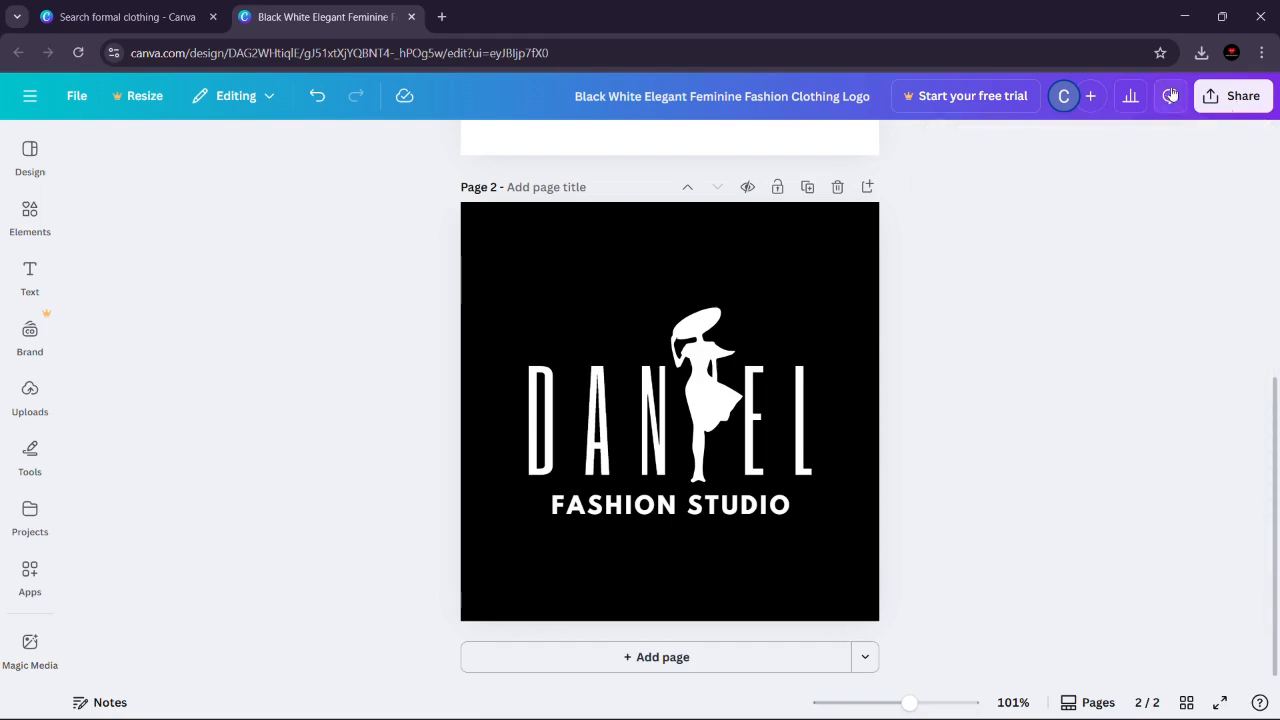
# Step: Download pages 1–2 of the logo design as PNG at size 1 (500 × 500 px)
pyautogui.click(1214, 100)
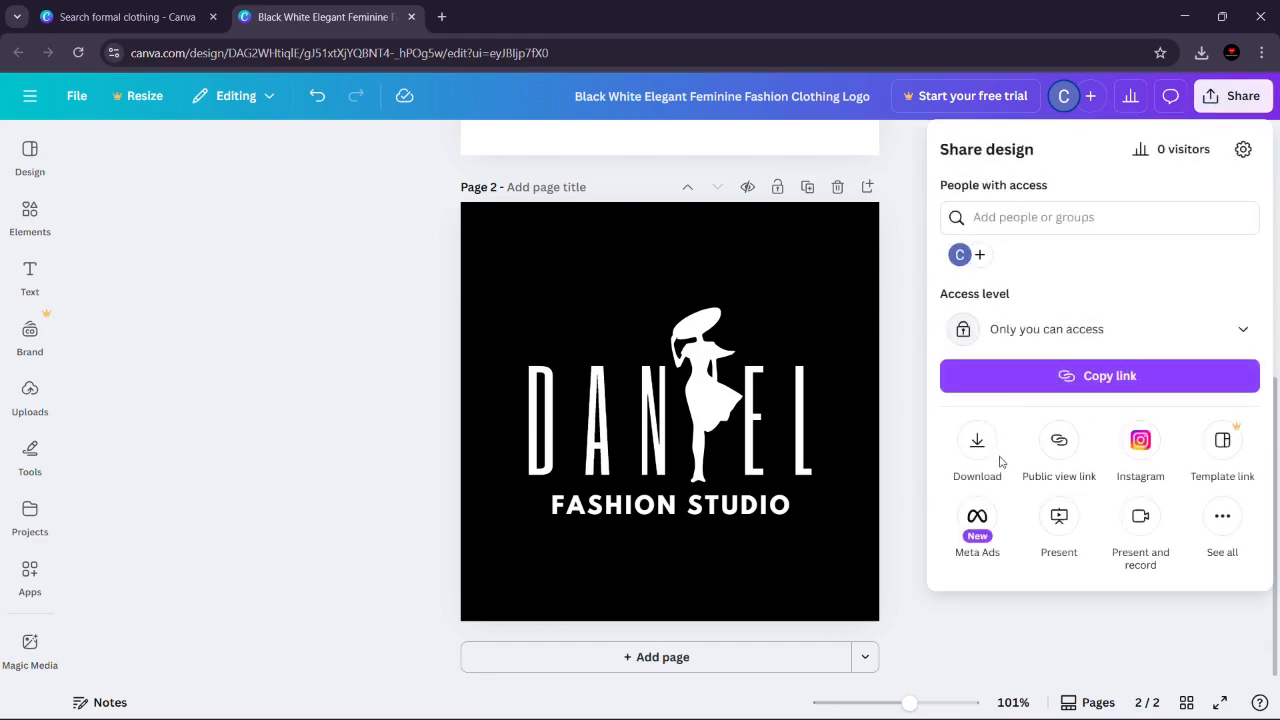
pyautogui.click(979, 450)
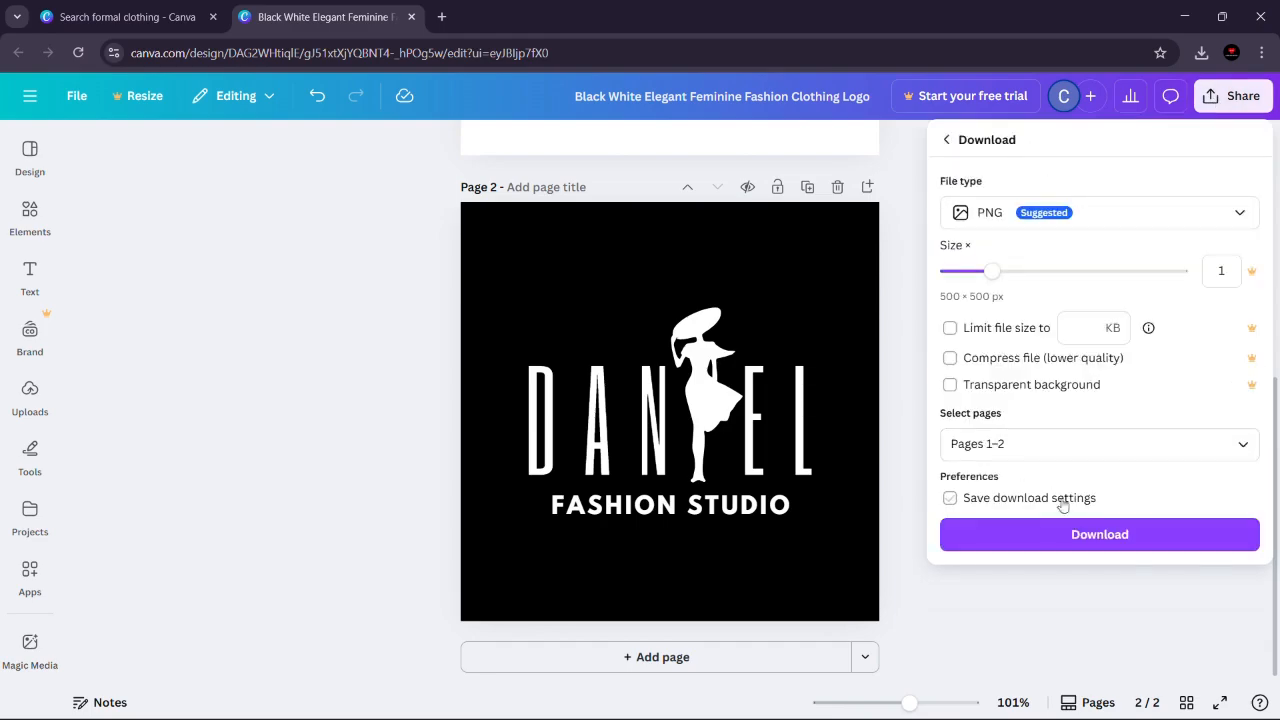
pyautogui.click(1072, 537)
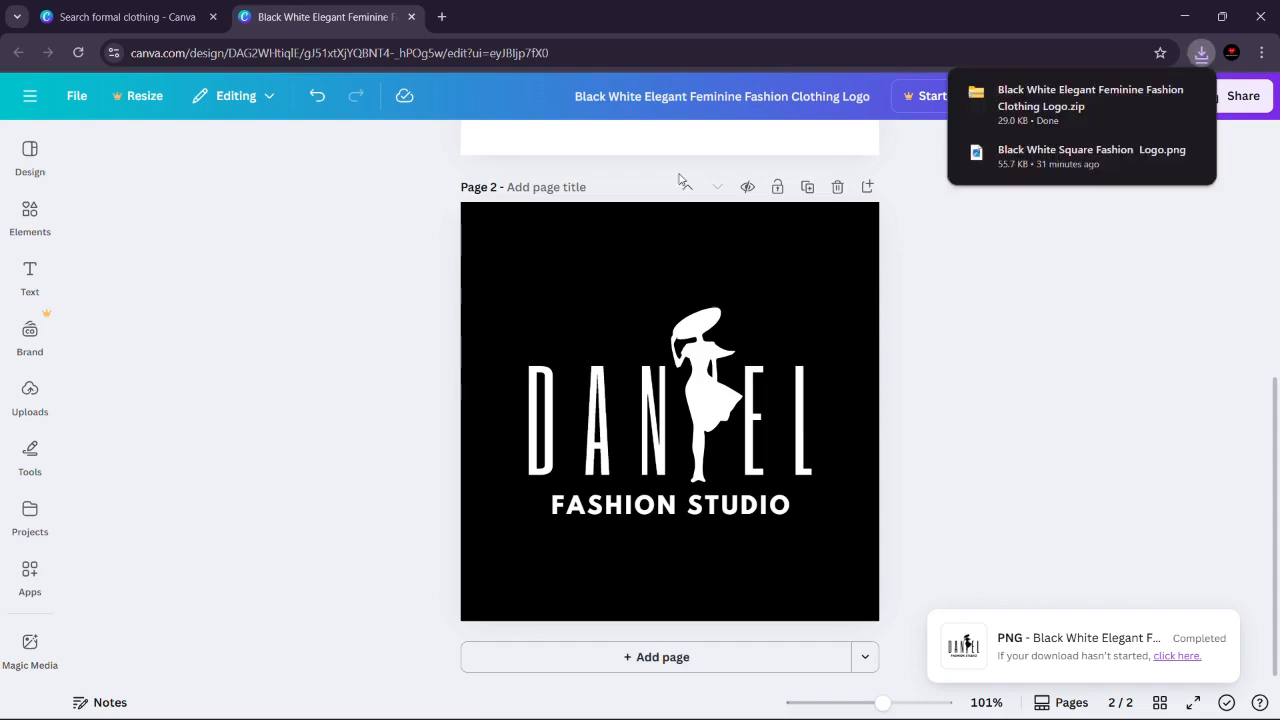
# Step: Return to the formal clothing template search and close the preview of the OLIVIA logo template
pyautogui.click(112, 16)
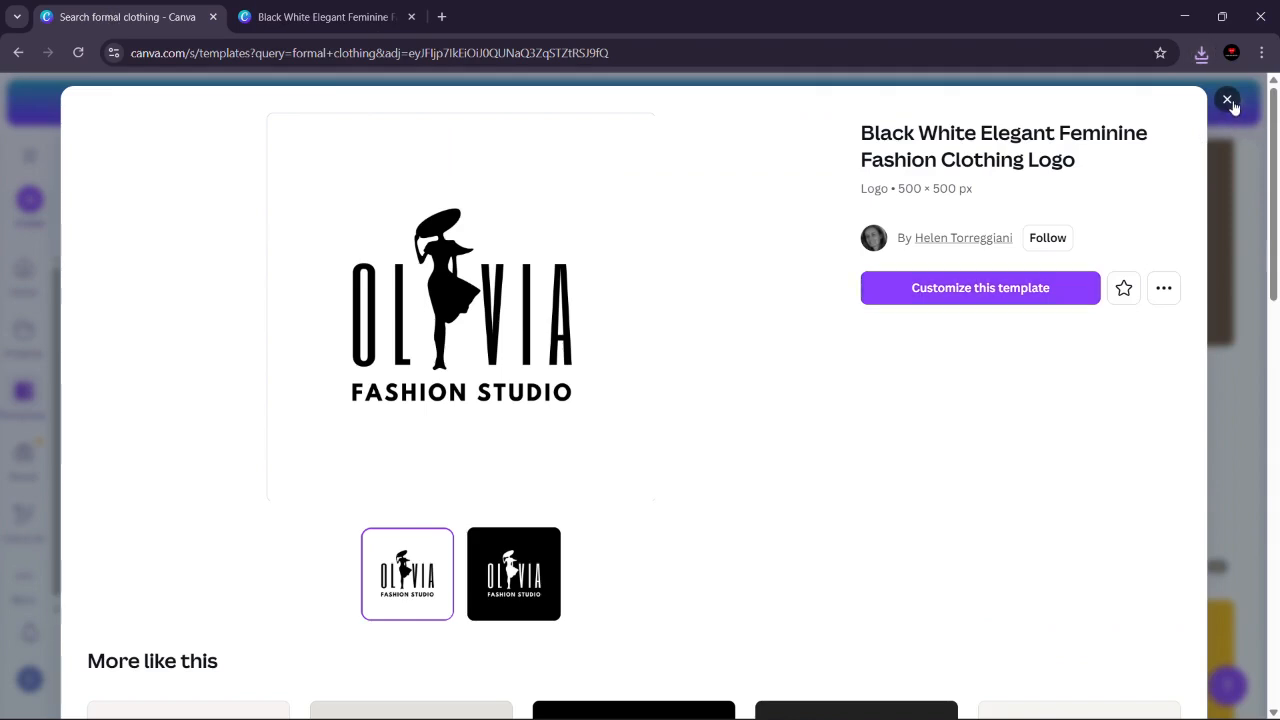
pyautogui.click(1258, 156)
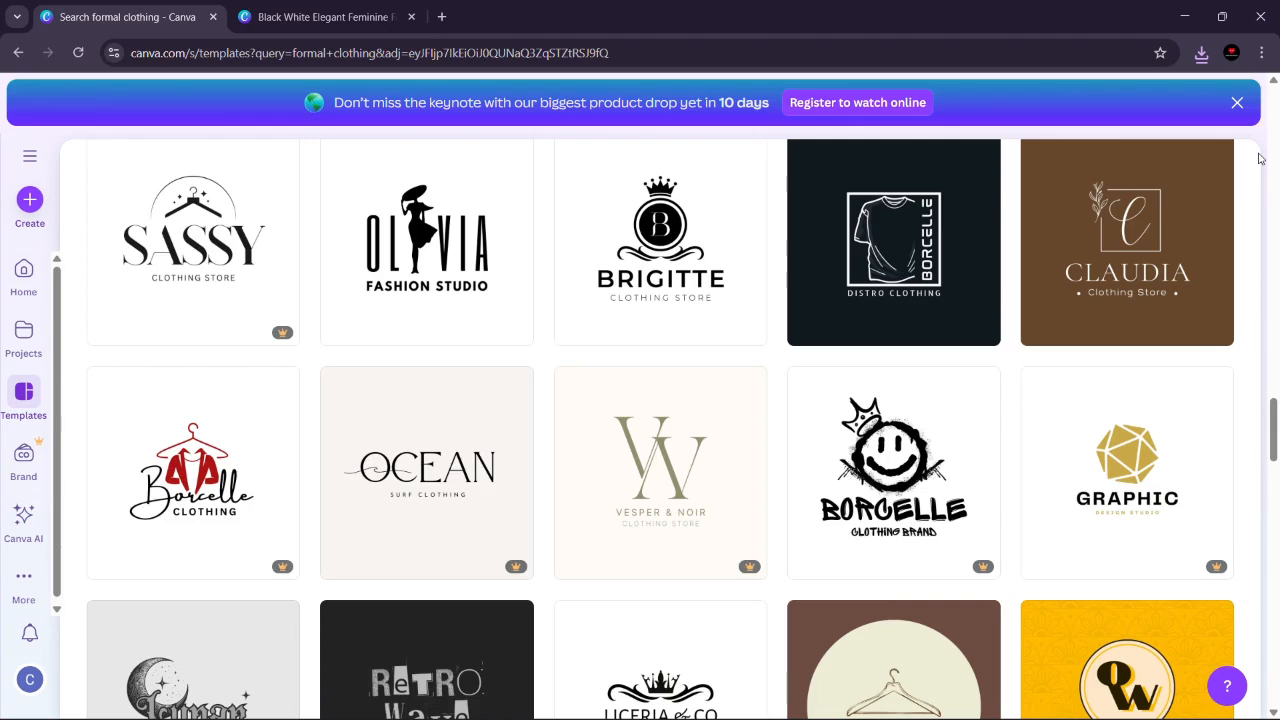
pyautogui.moveTo(1276, 466); pyautogui.dragTo(1275, 112)
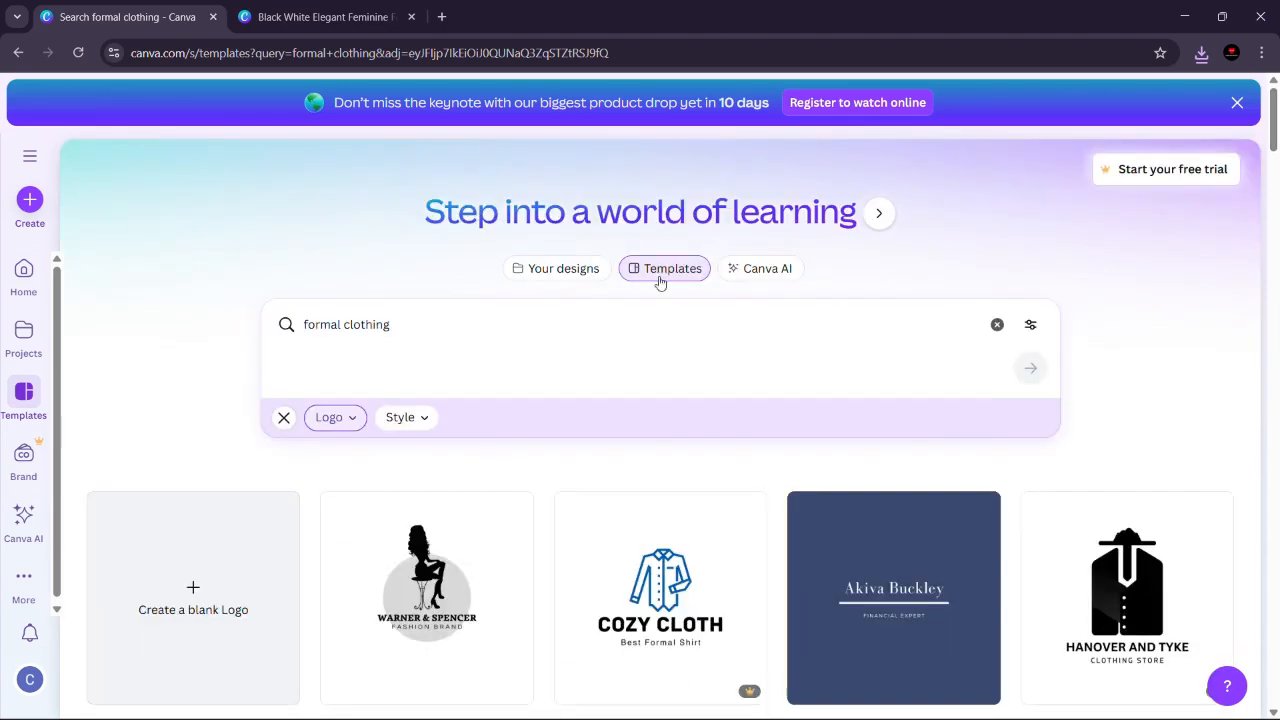
# Step: Search the templates for "poster" in place of "formal clothing"
pyautogui.moveTo(585, 330); pyautogui.dragTo(157, 349)
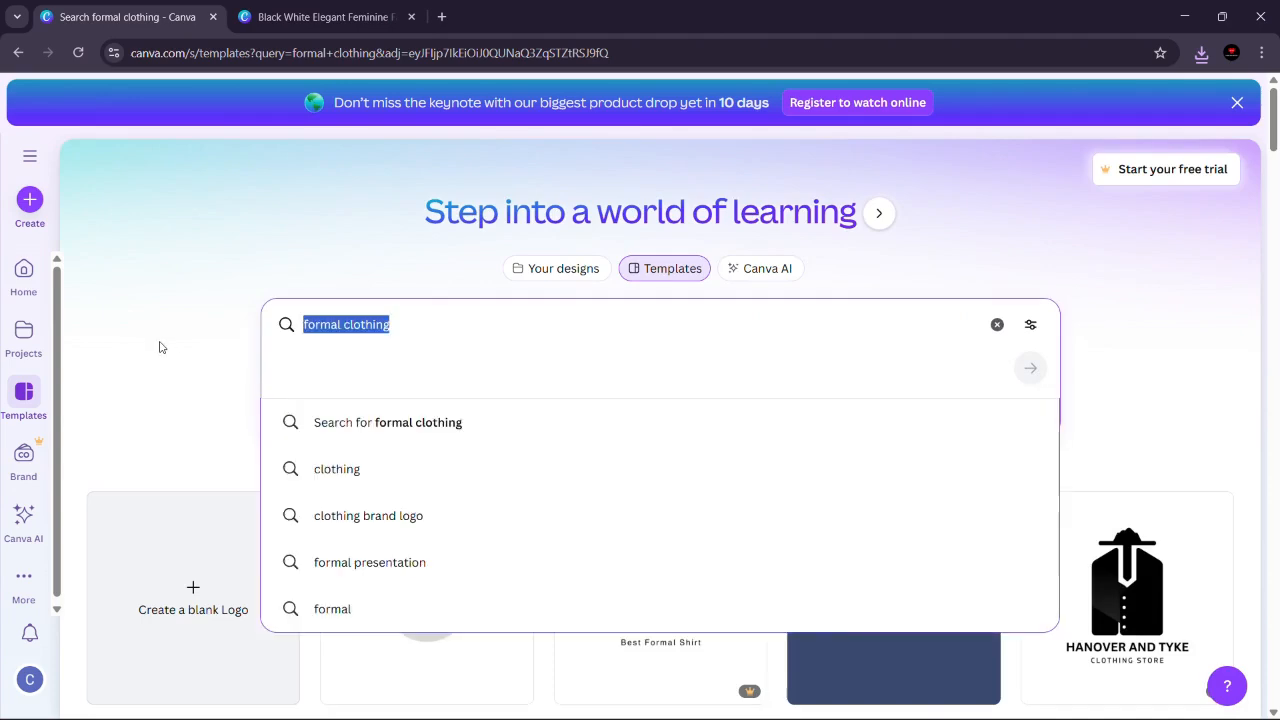
pyautogui.write('poster')
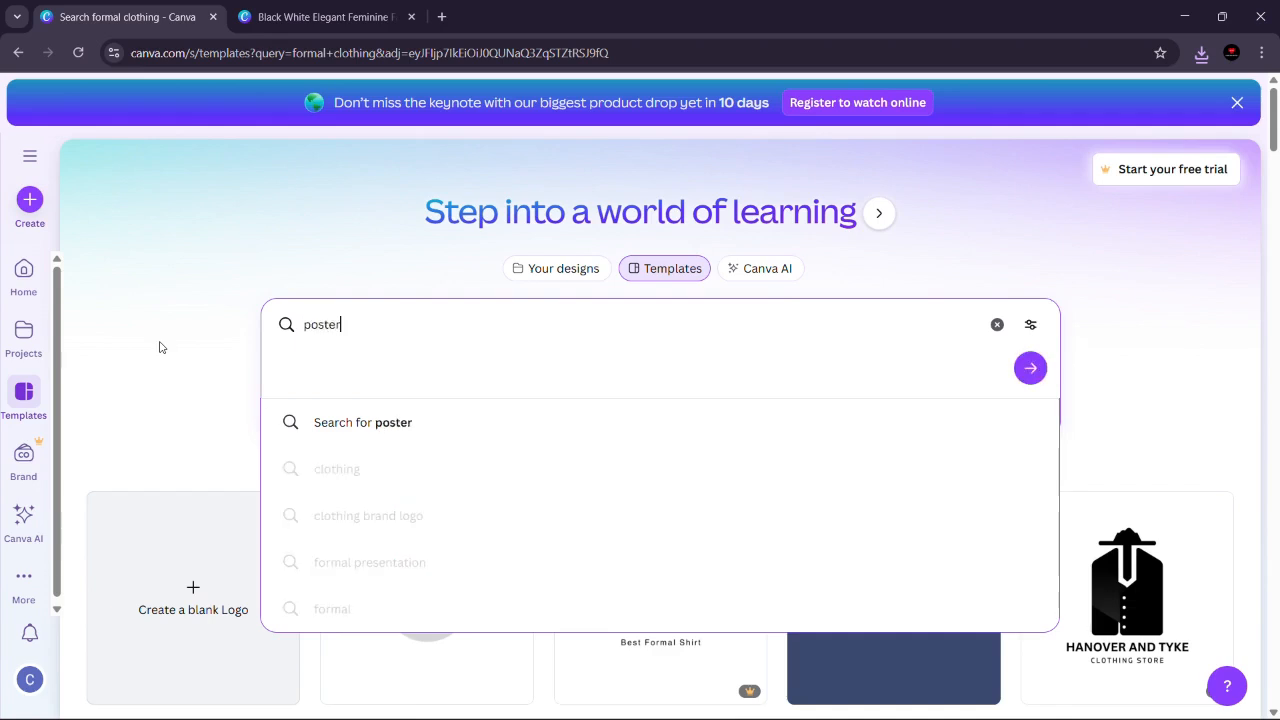
pyautogui.press('Return')
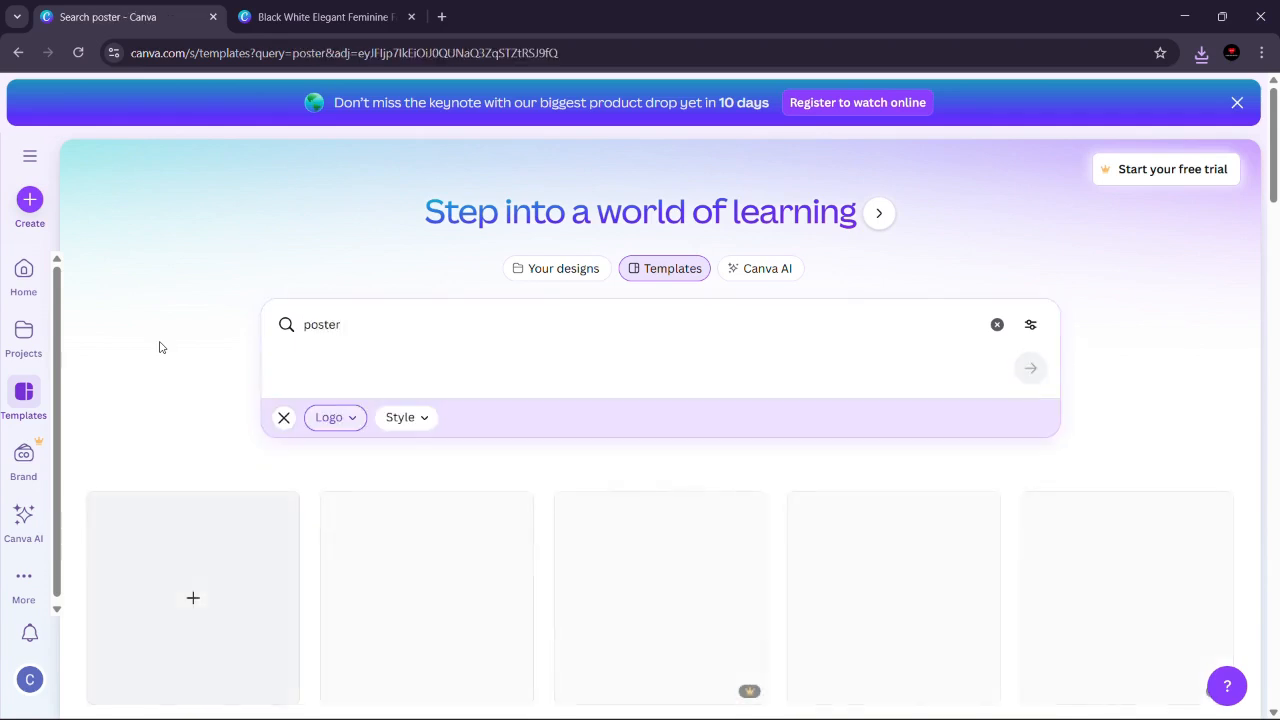
# Step: Search the templates for "formal clothing poster" in place of "poster"
pyautogui.click(381, 335)
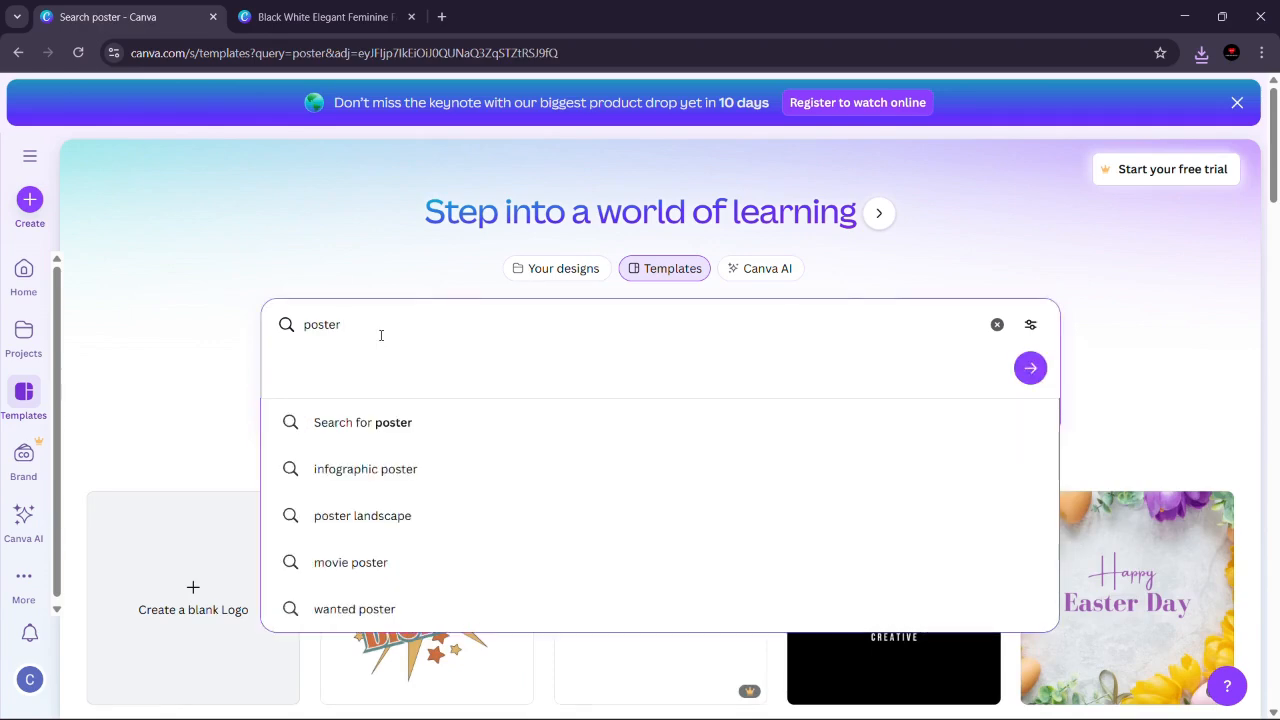
pyautogui.press('BackSpace')
pyautogui.press('BackSpace')
pyautogui.press('BackSpace')
pyautogui.press('BackSpace')
pyautogui.press('BackSpace')
pyautogui.press('BackSpace')
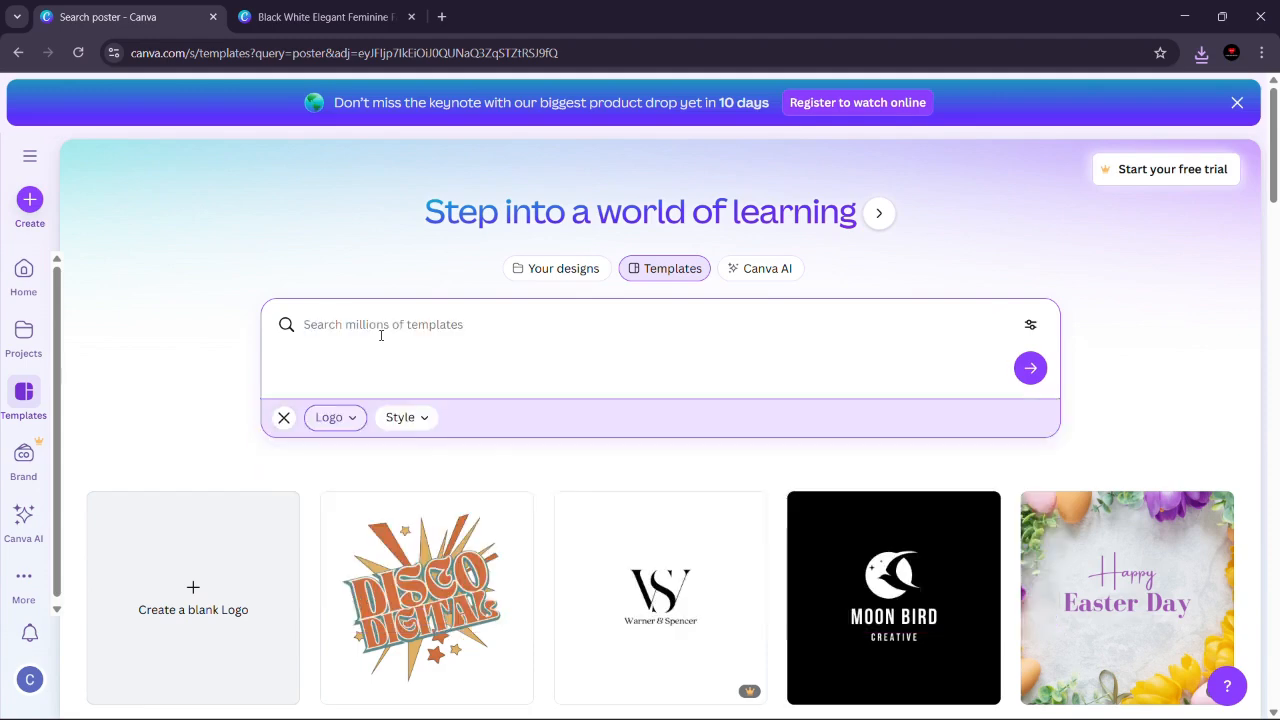
pyautogui.write('formal')
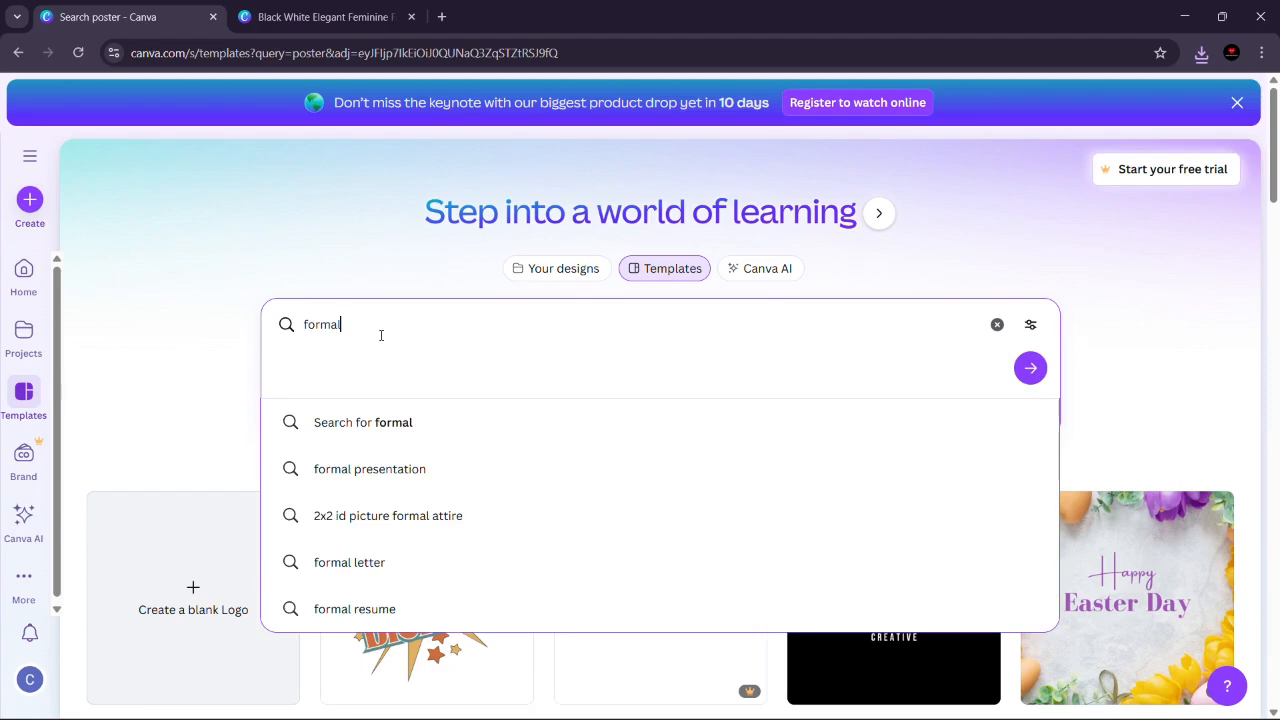
pyautogui.write(' clothing poster')
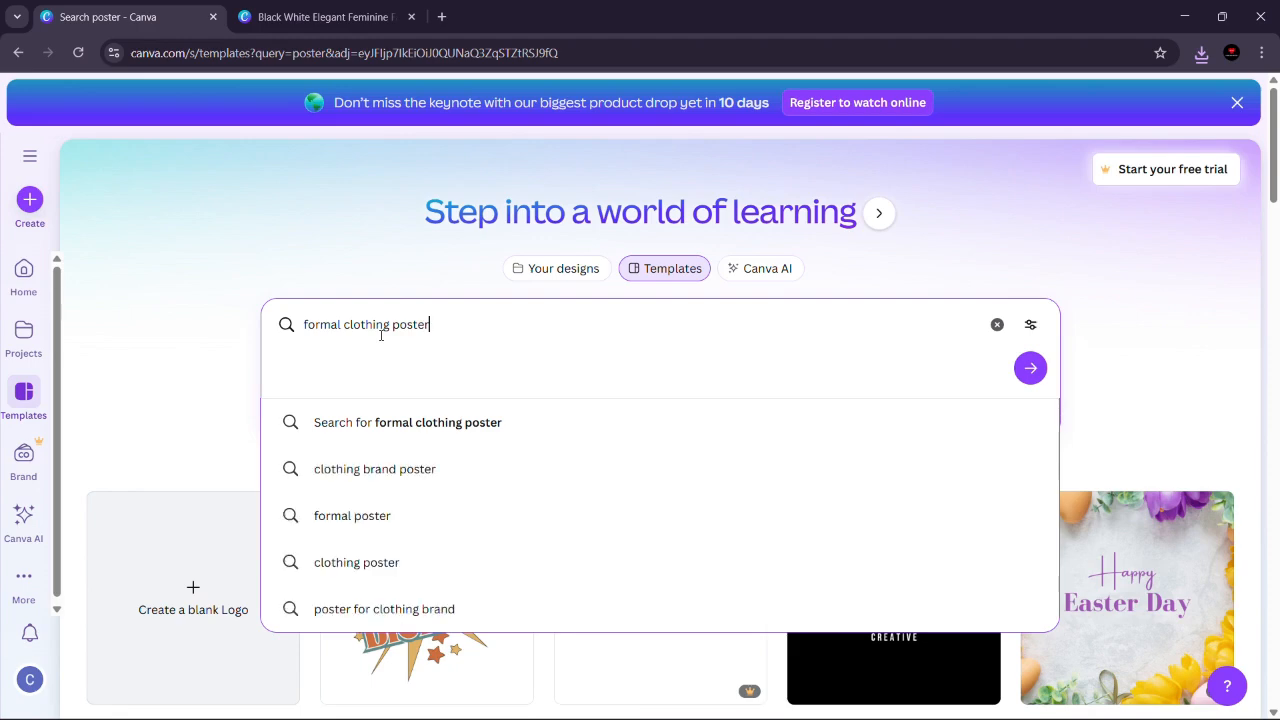
pyautogui.press('Return')
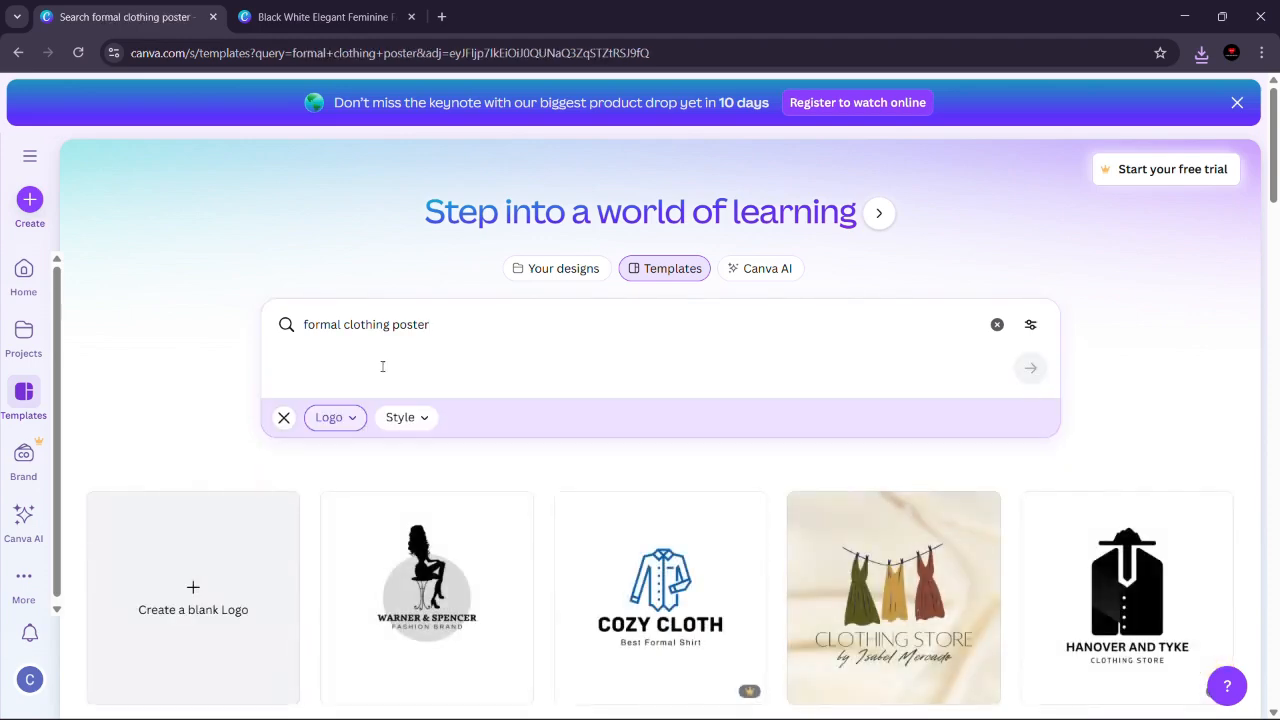
# Step: Remove the Logo category filter from the template results and filter them by Instagram Post instead
pyautogui.click(283, 417)
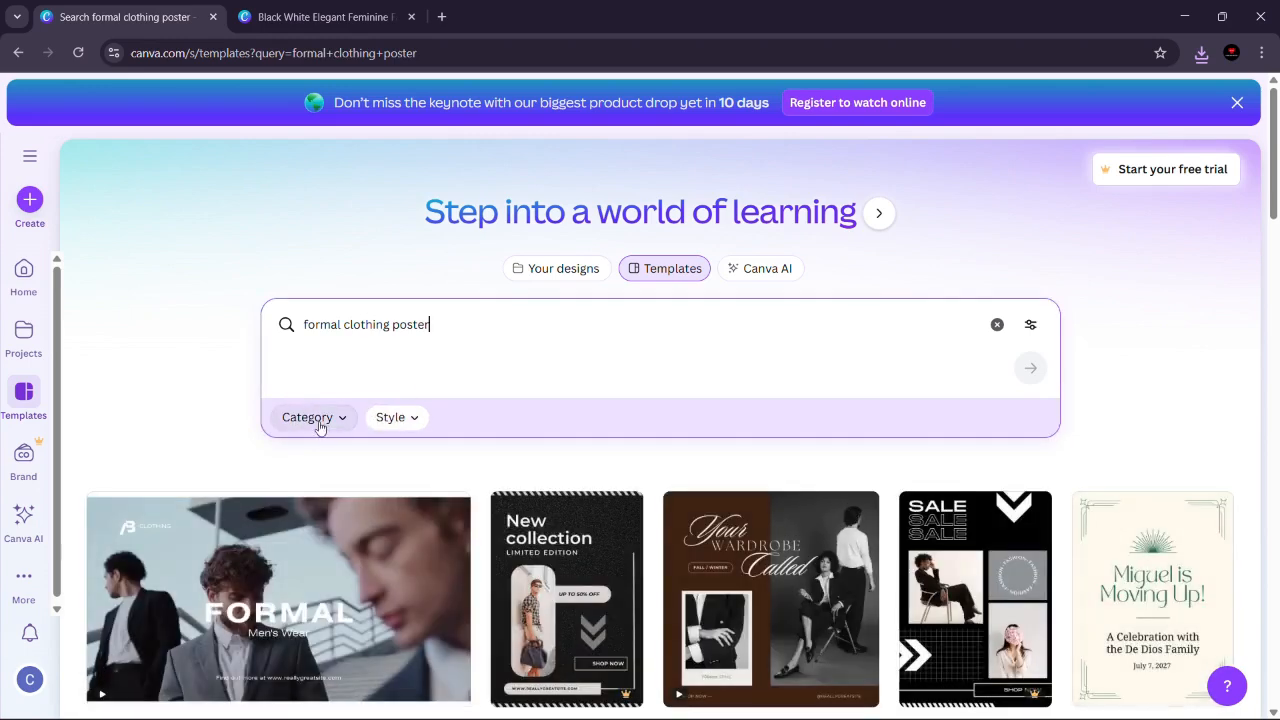
pyautogui.click(318, 418)
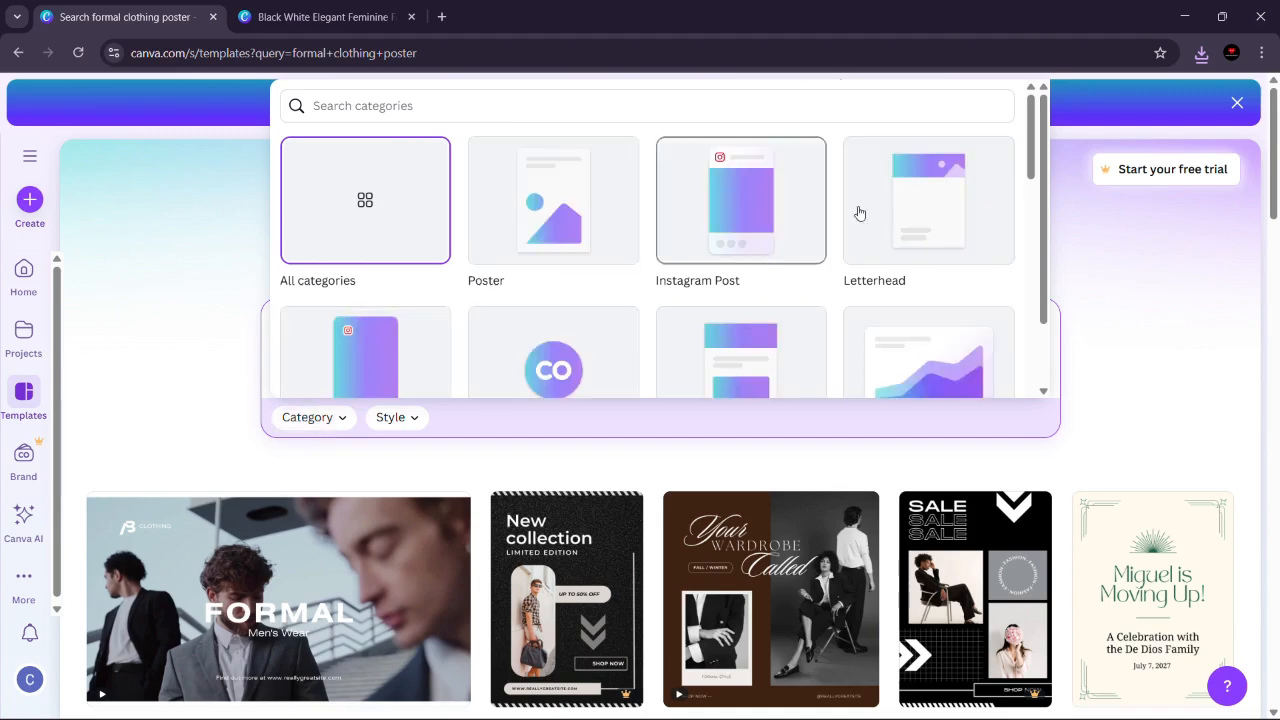
pyautogui.click(786, 209)
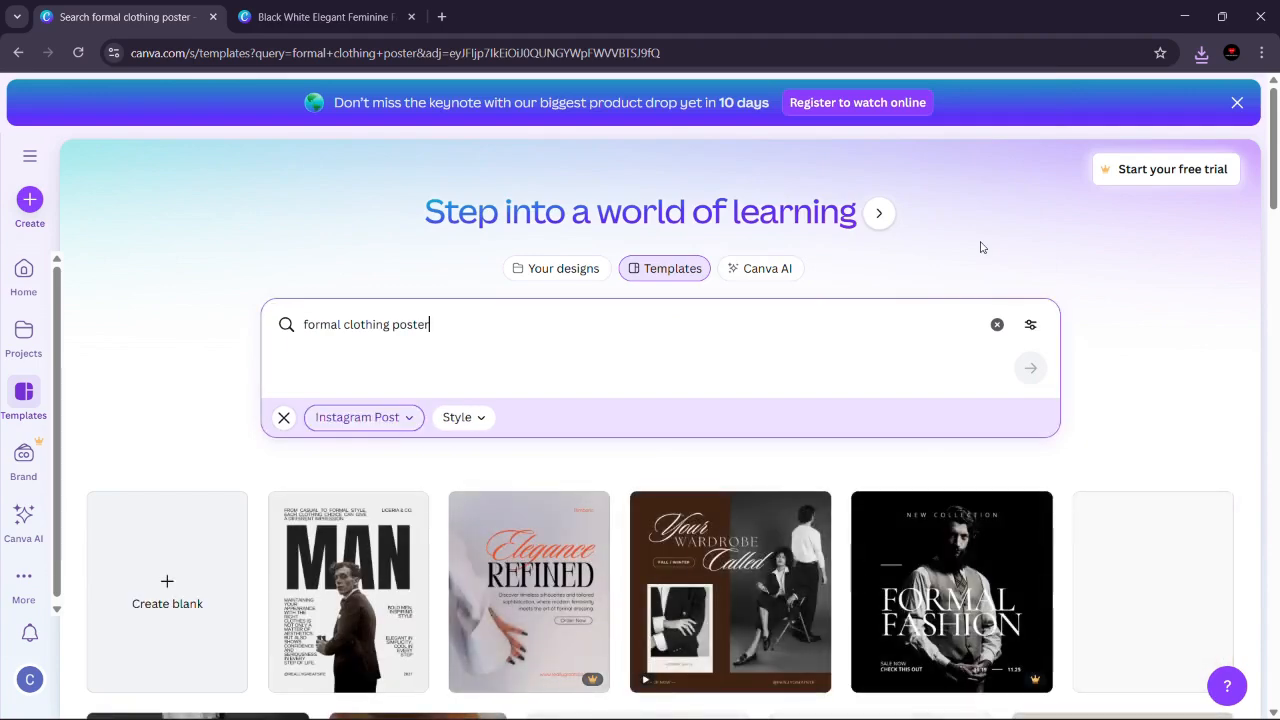
# Step: Open the "Fashion & Clothing Online Shop Showroom Instagram Post" template for customizing and delete its ROOM heading
pyautogui.moveTo(1274, 192); pyautogui.dragTo(1276, 326)
pyautogui.moveTo(293, 411)
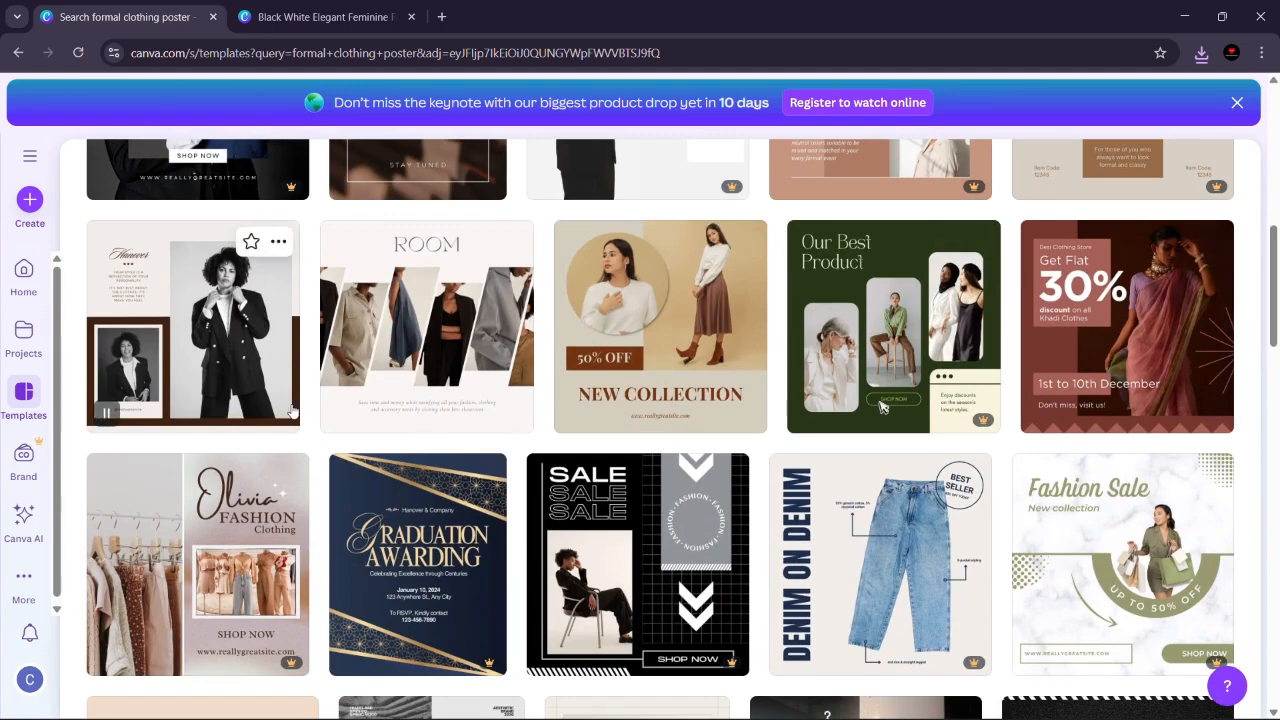
pyautogui.click(438, 360)
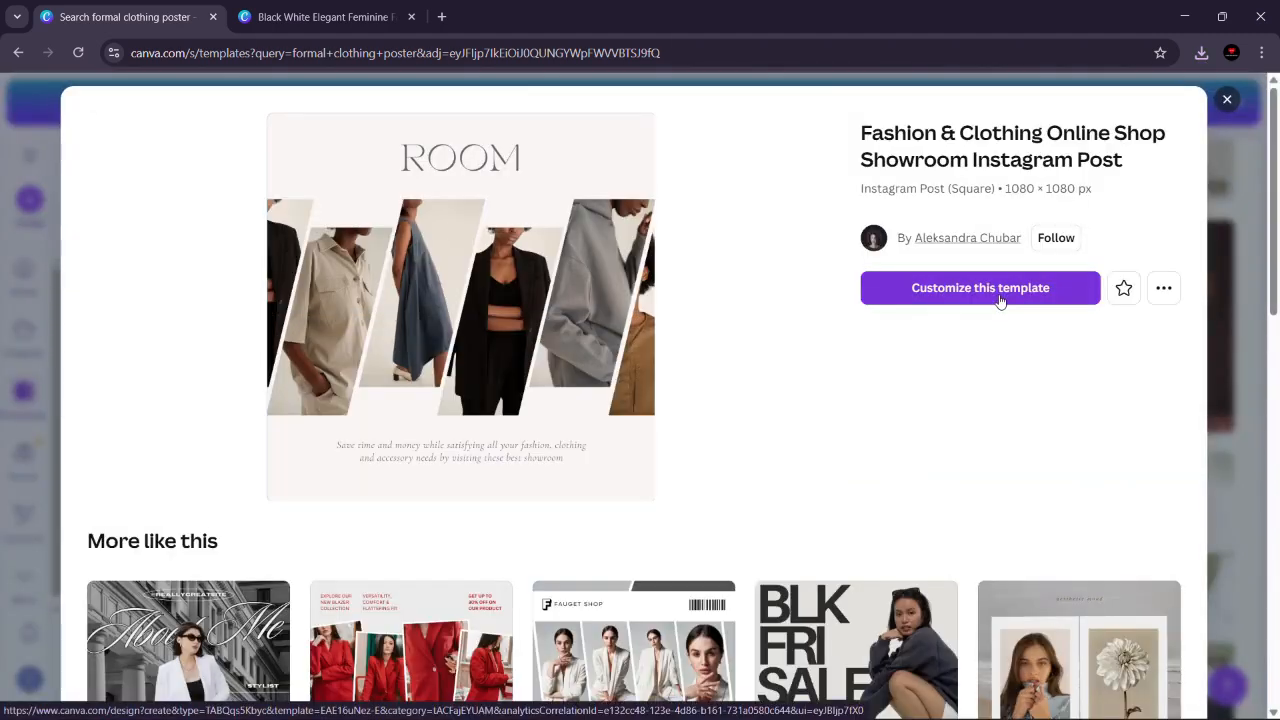
pyautogui.click(922, 296)
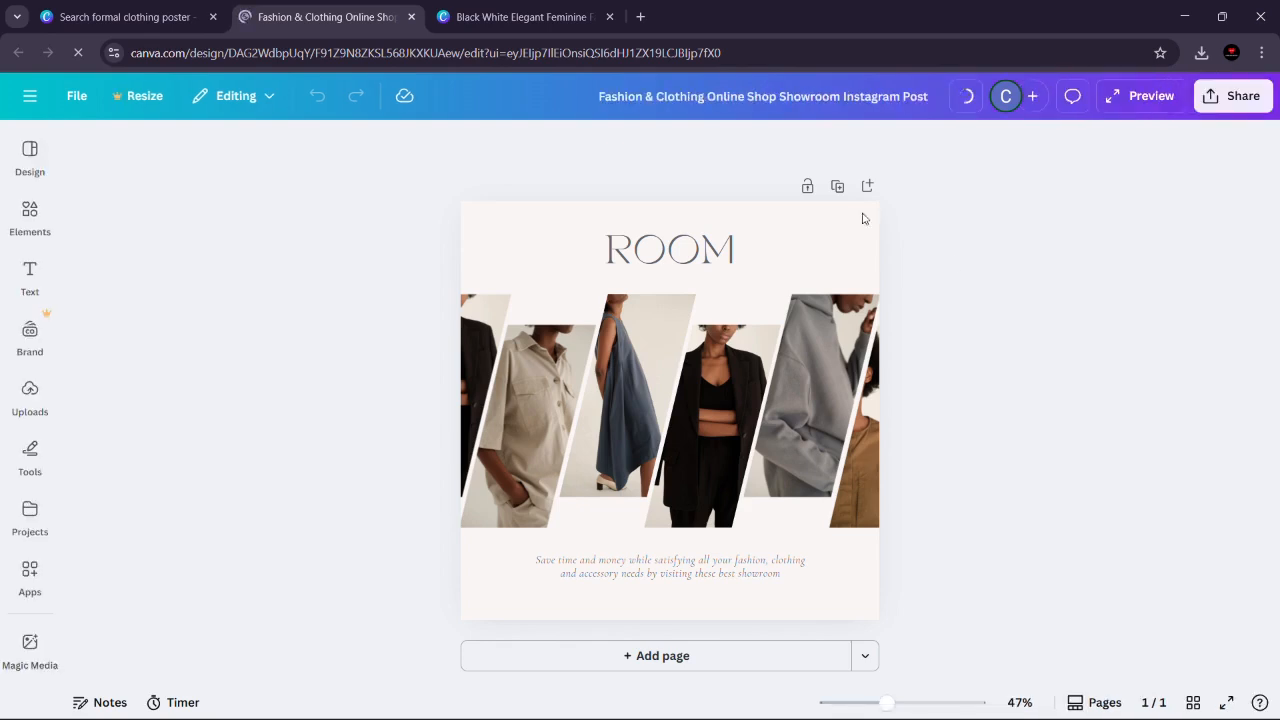
pyautogui.click(640, 263)
pyautogui.press('Delete')
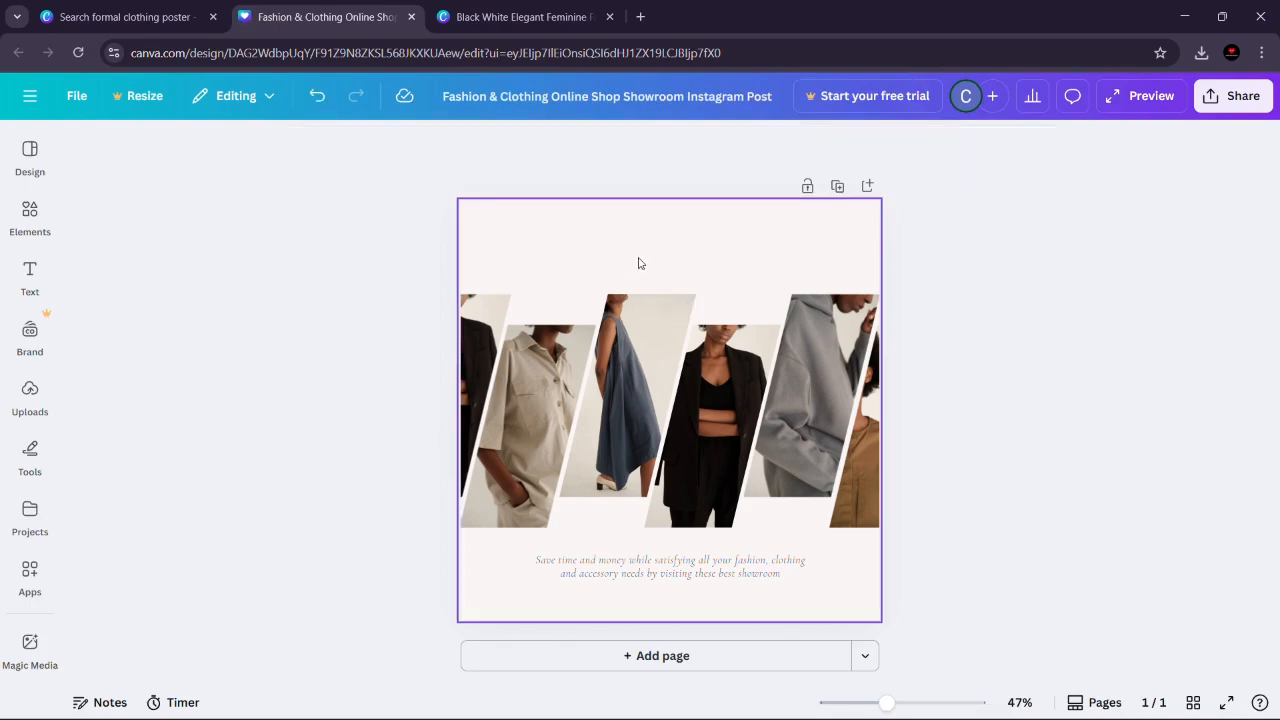
# Step: In the logo design, group all elements of the black DANIEL FASHION STUDIO logo on page 1 and copy the group
pyautogui.click(463, 18)
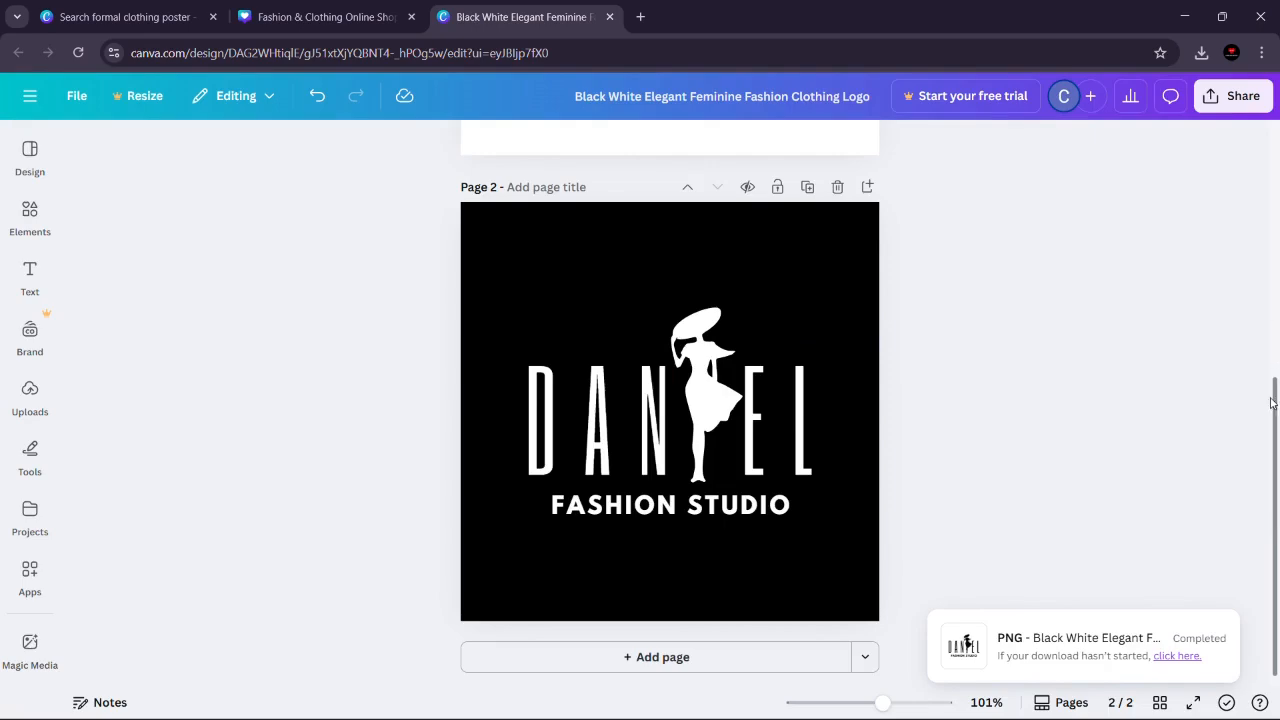
pyautogui.scroll(5, 1274, 398)
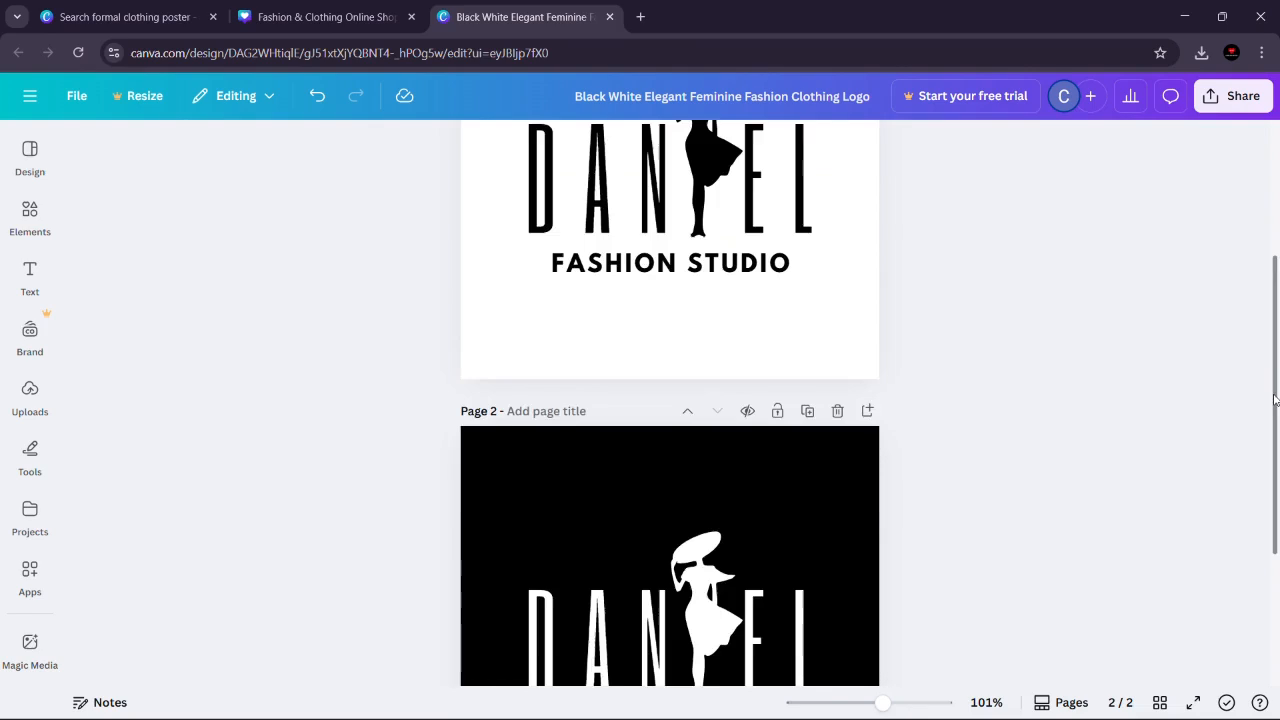
pyautogui.click(482, 251)
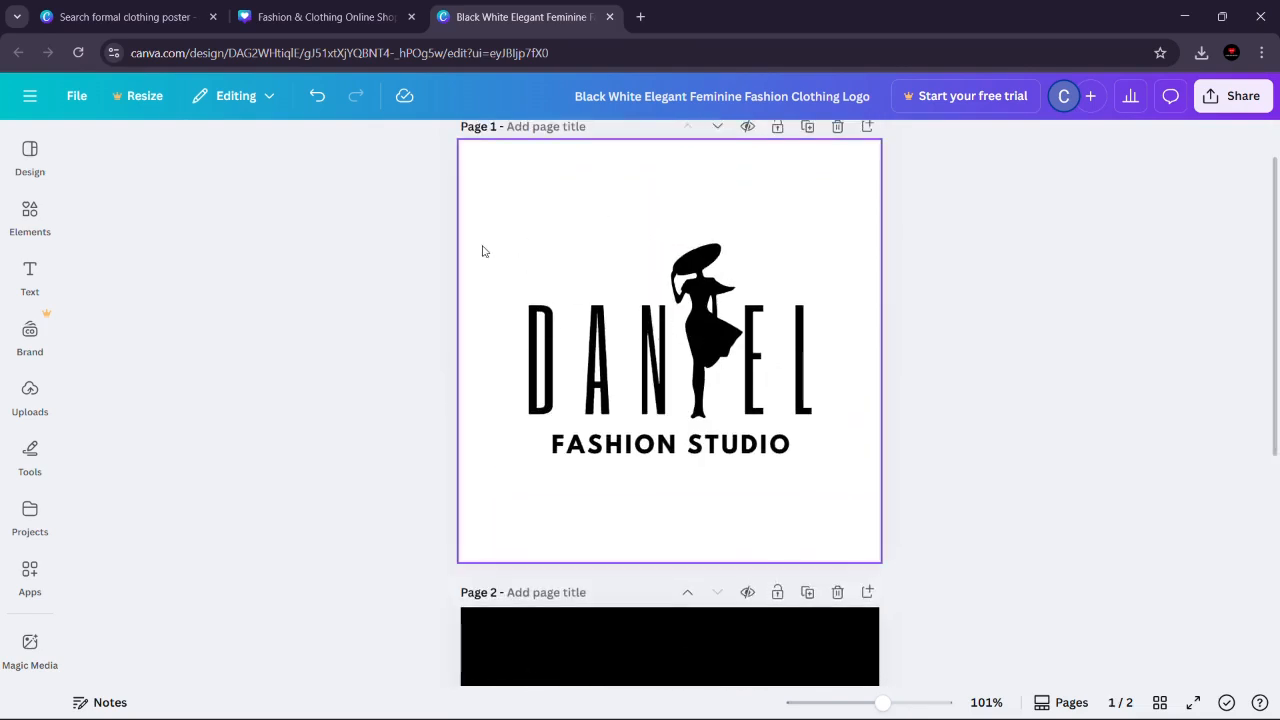
pyautogui.moveTo(482, 251); pyautogui.dragTo(858, 495)
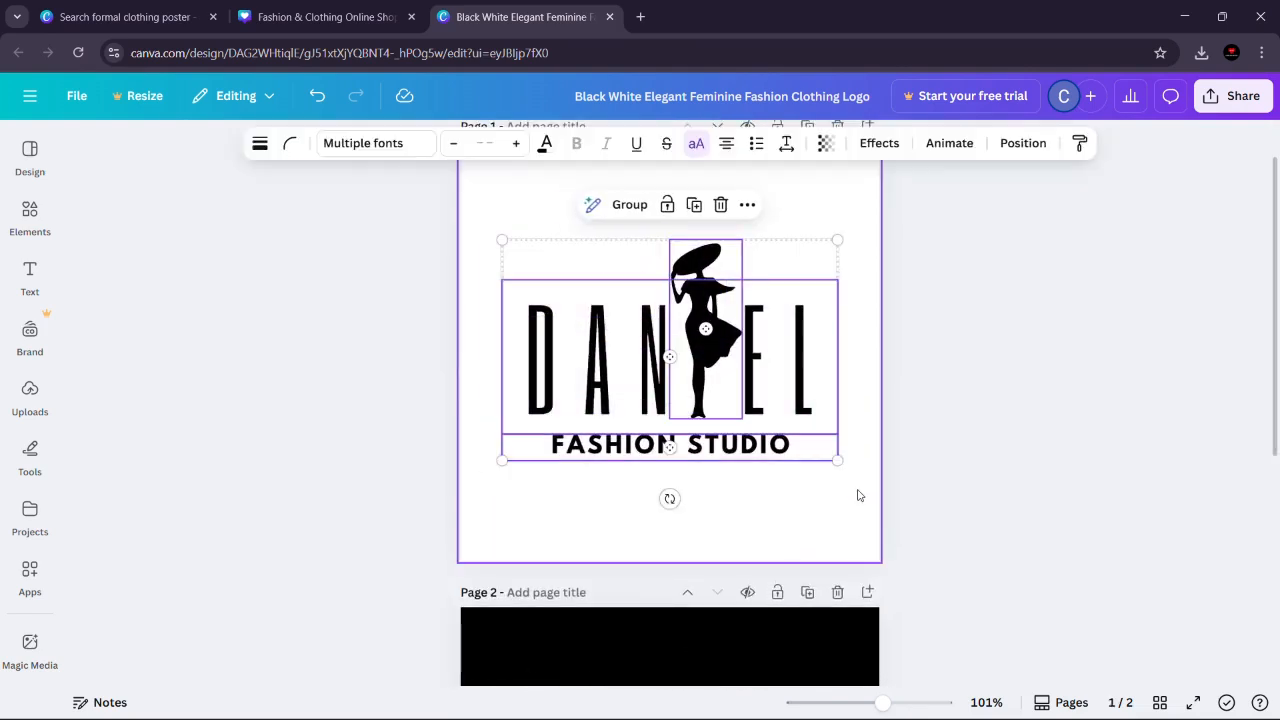
pyautogui.click(630, 205)
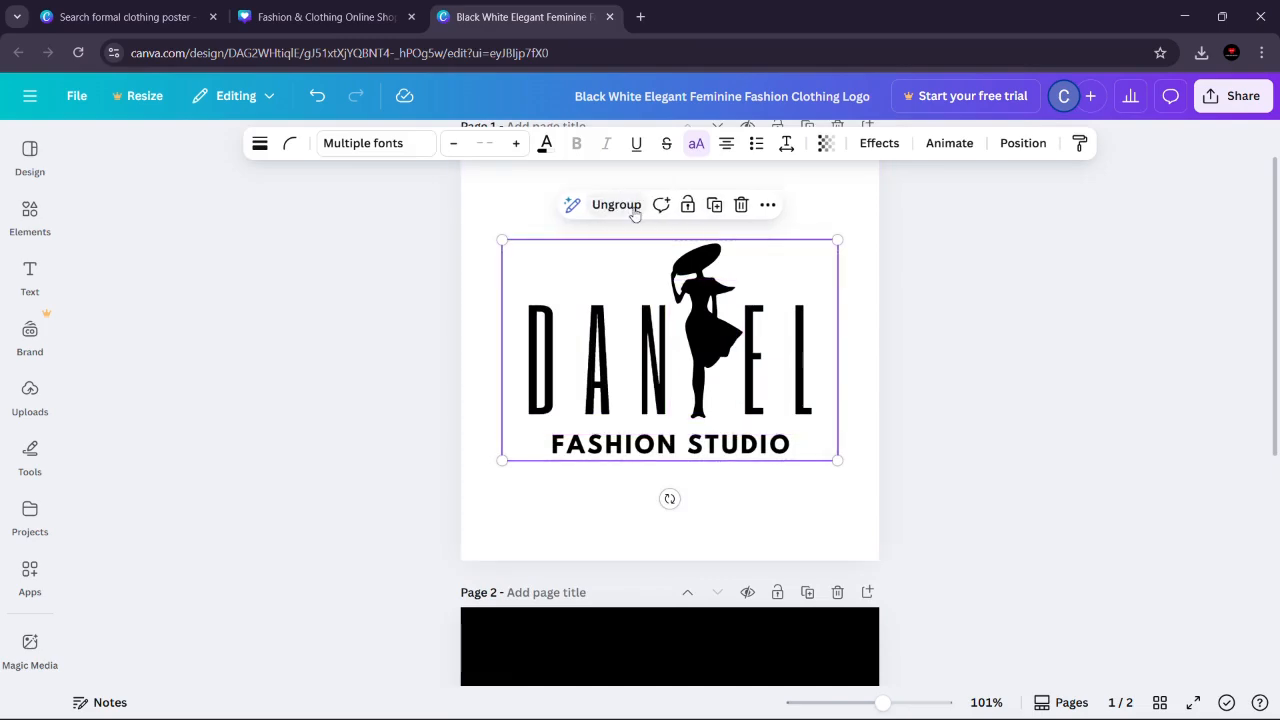
pyautogui.moveTo(620, 260); pyautogui.dragTo(644, 251)
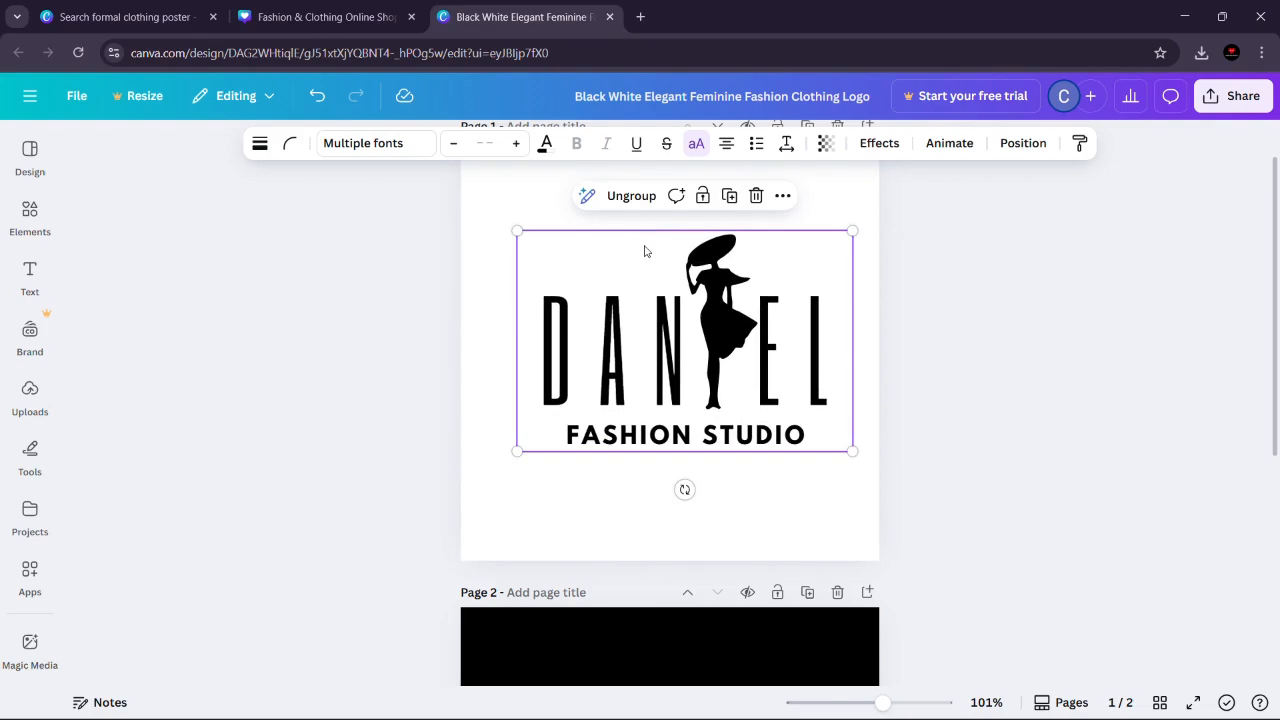
pyautogui.click(783, 197)
pyautogui.click(812, 239)
# Step: Paste the copied DANIEL logo group into the showroom Instagram post, allowing the browser to access the clipboard
pyautogui.click(369, 22)
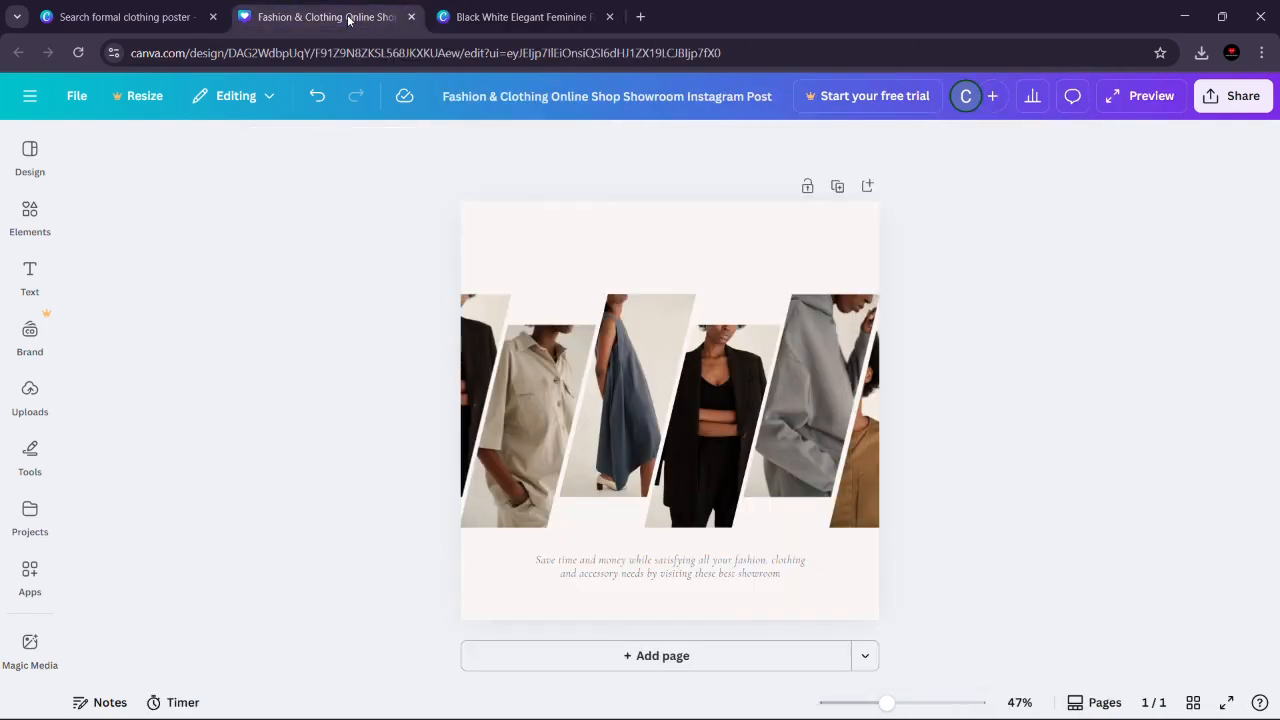
pyautogui.click(705, 239)
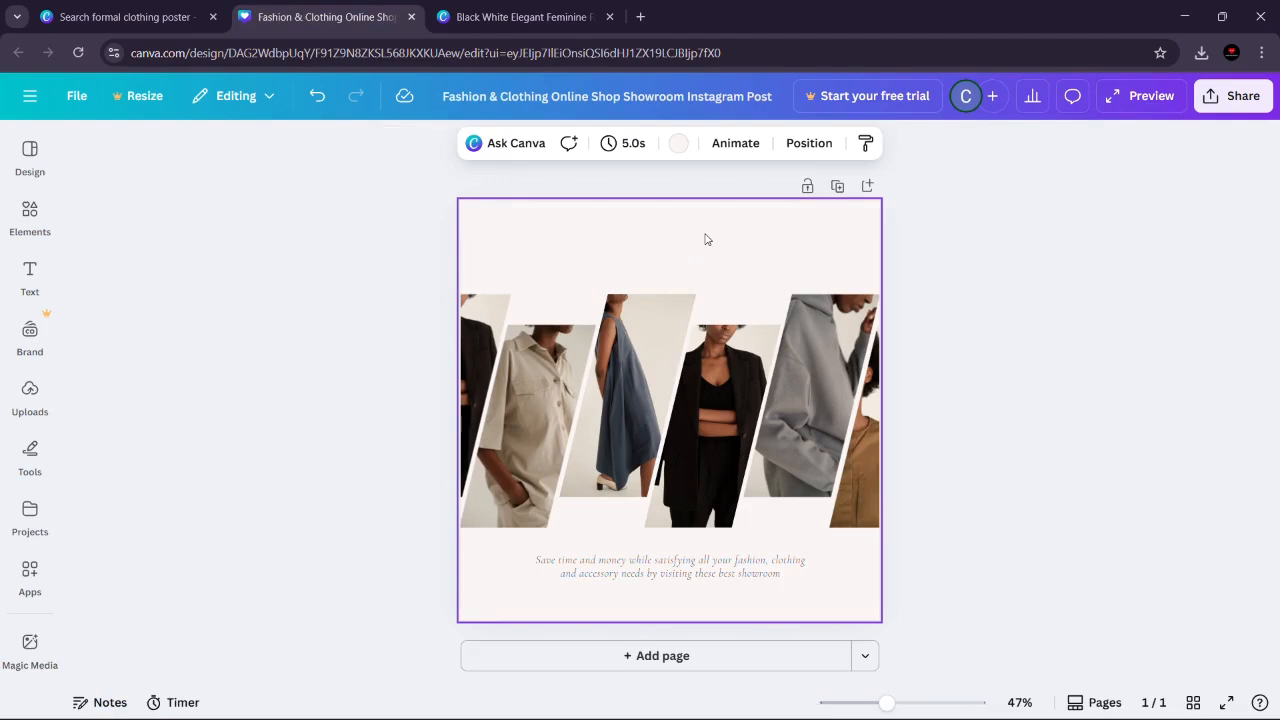
pyautogui.rightClick(705, 239)
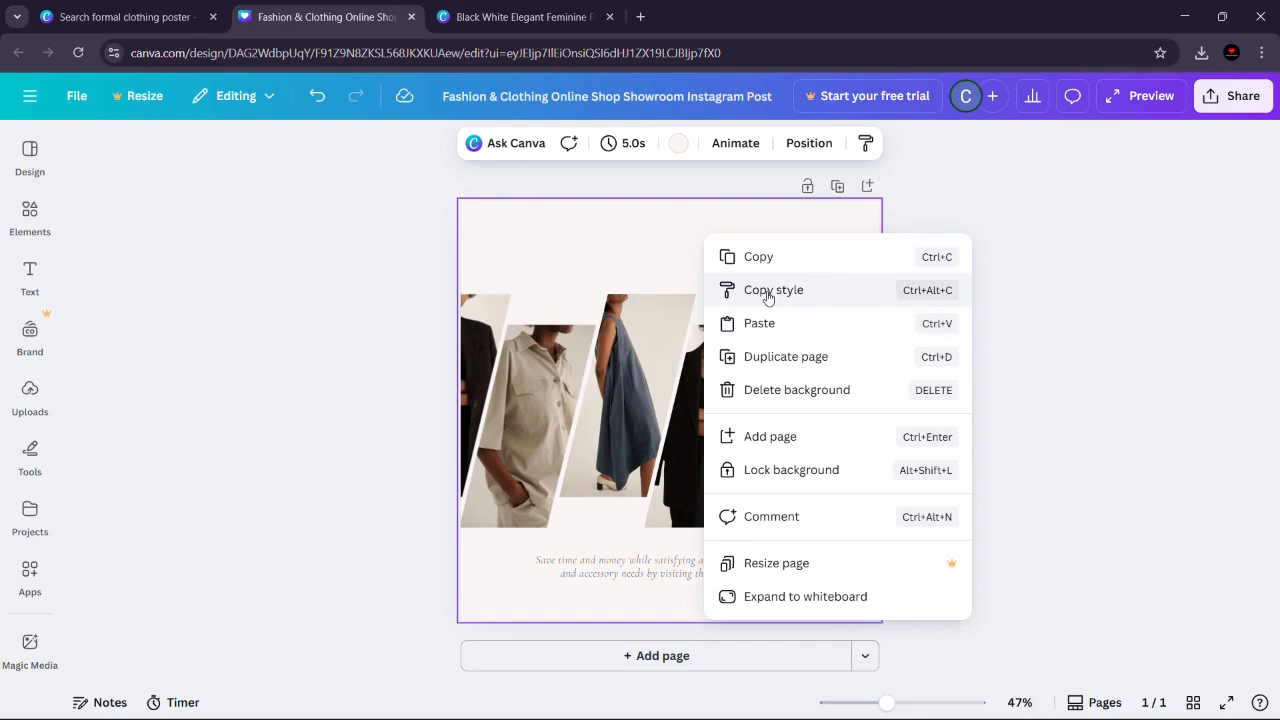
pyautogui.click(814, 333)
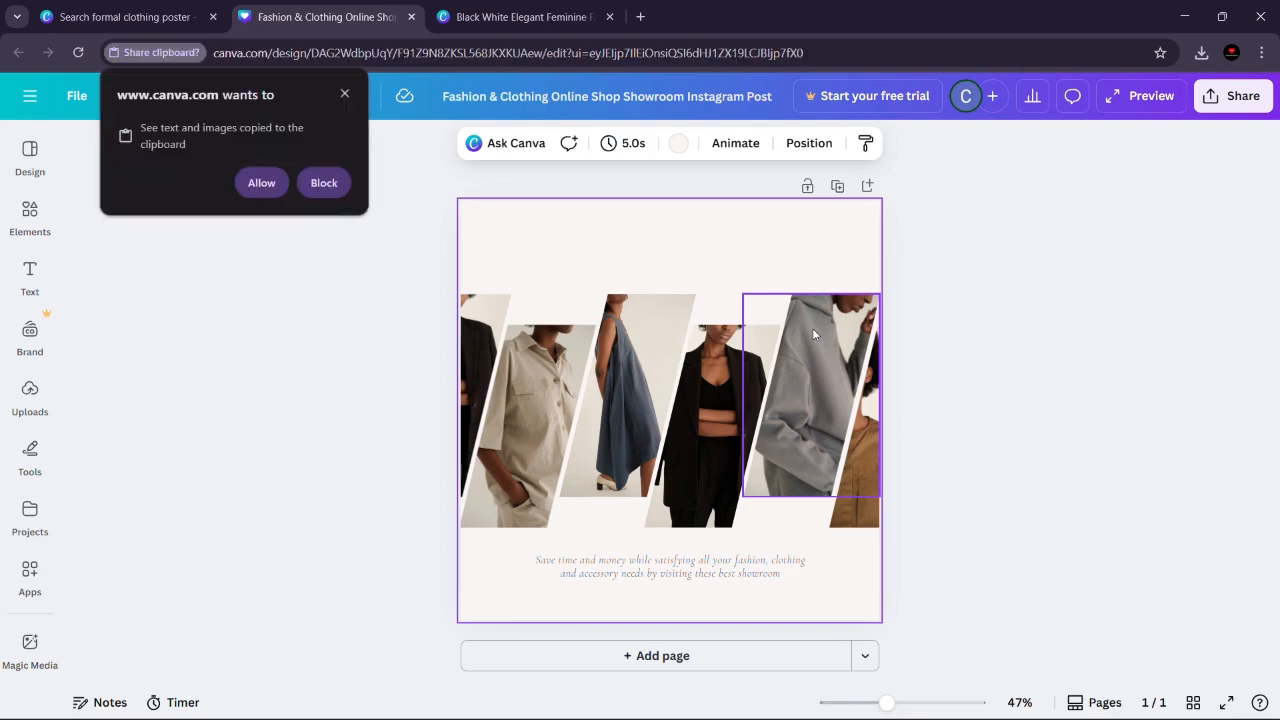
pyautogui.click(255, 183)
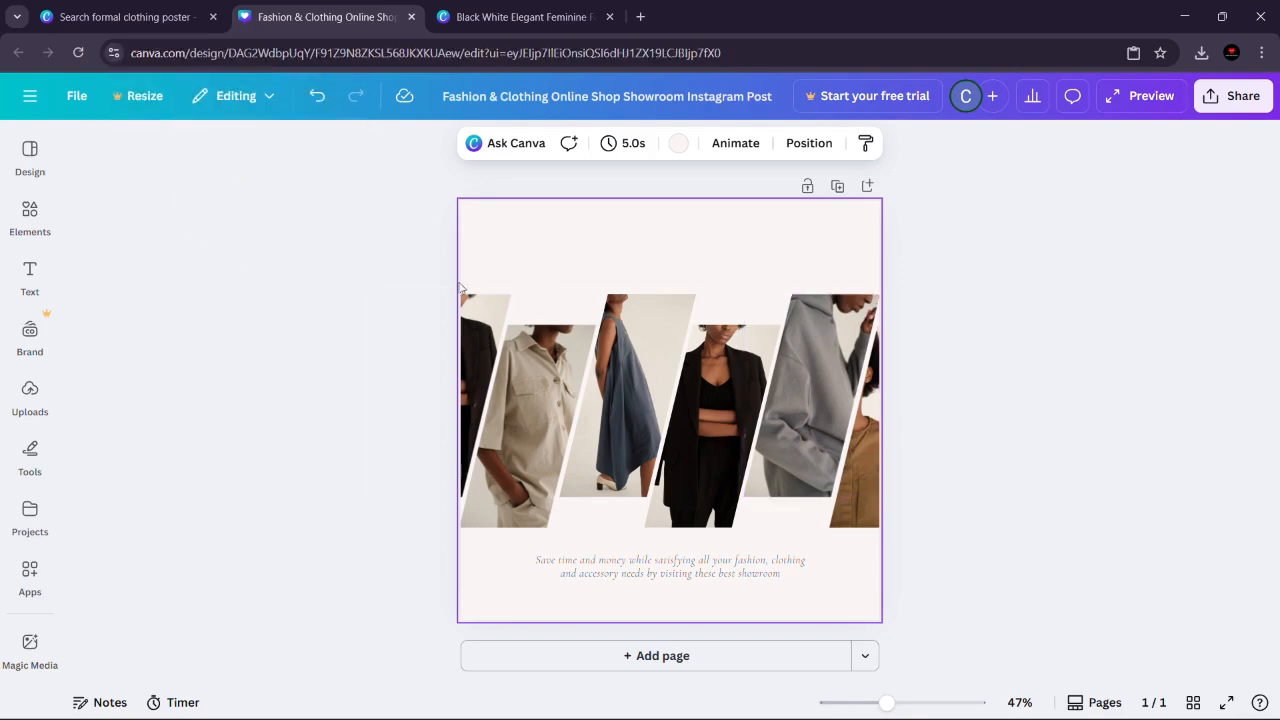
pyautogui.hotkey('ctrl', 'v')
pyautogui.rightClick(703, 231)
pyautogui.click(660, 229)
# Step: Shrink the DANIEL logo and centre it in the blank area above the row of clothing photos
pyautogui.moveTo(610, 268); pyautogui.dragTo(711, 229)
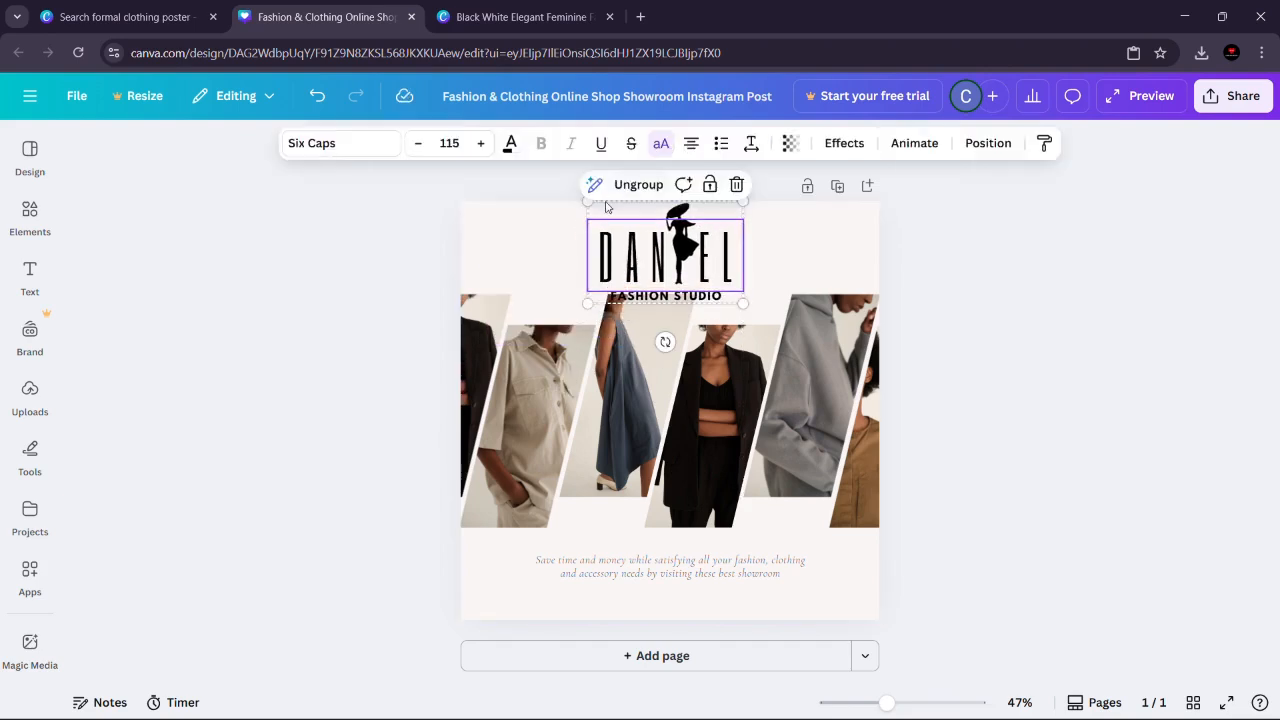
pyautogui.moveTo(588, 202); pyautogui.dragTo(660, 229)
pyautogui.click(961, 297)
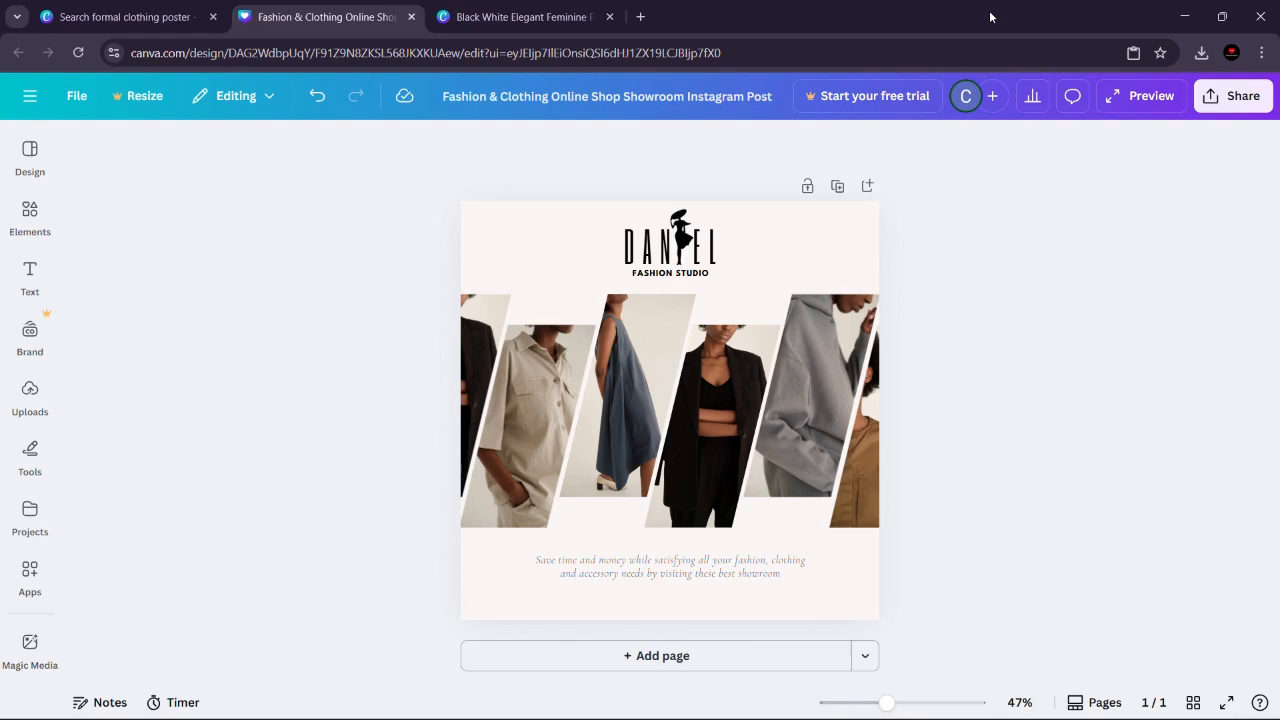
pyautogui.click(801, 266)
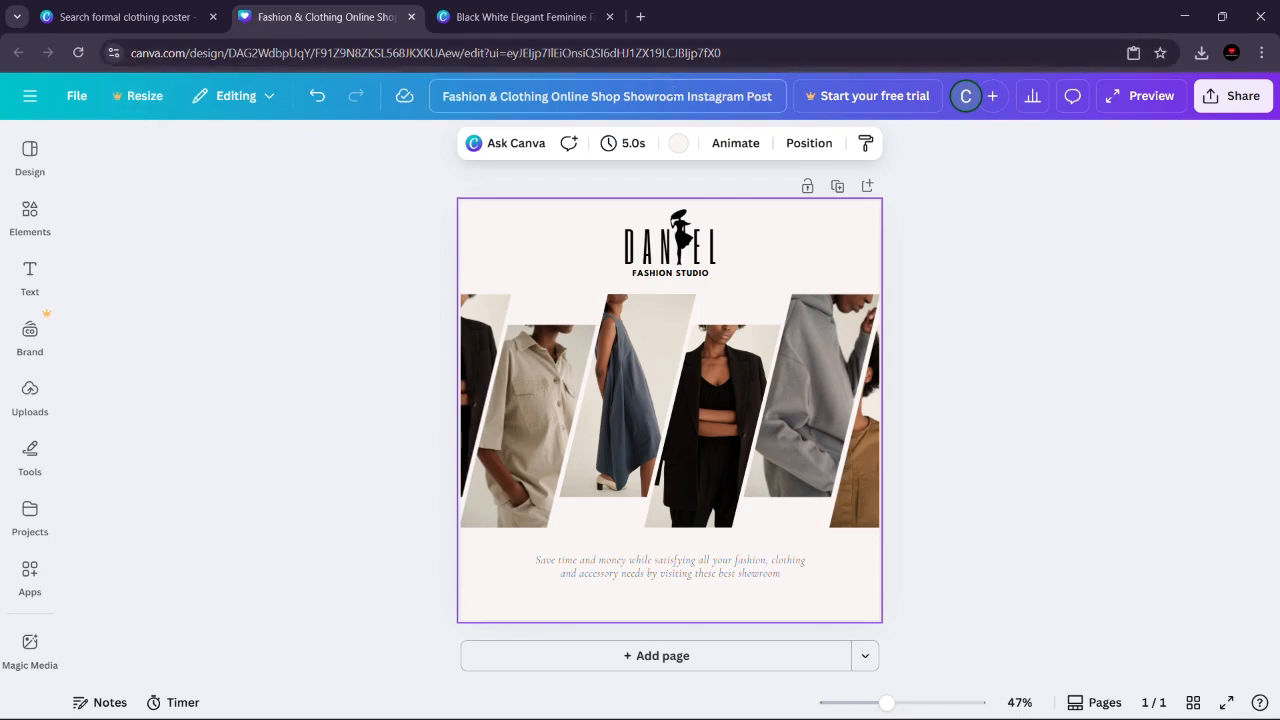
# Step: Rename the Instagram post design as "Daniel Fashion Studio"
pyautogui.click(706, 96)
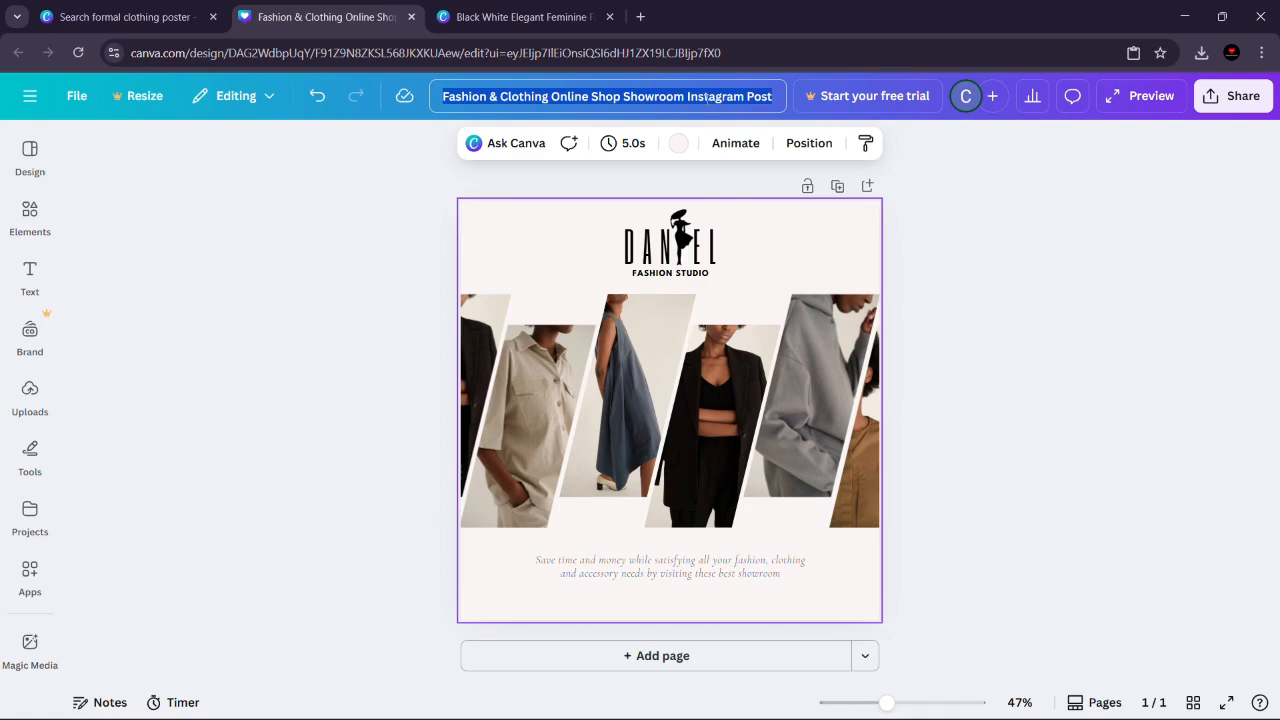
pyautogui.write('Dna')
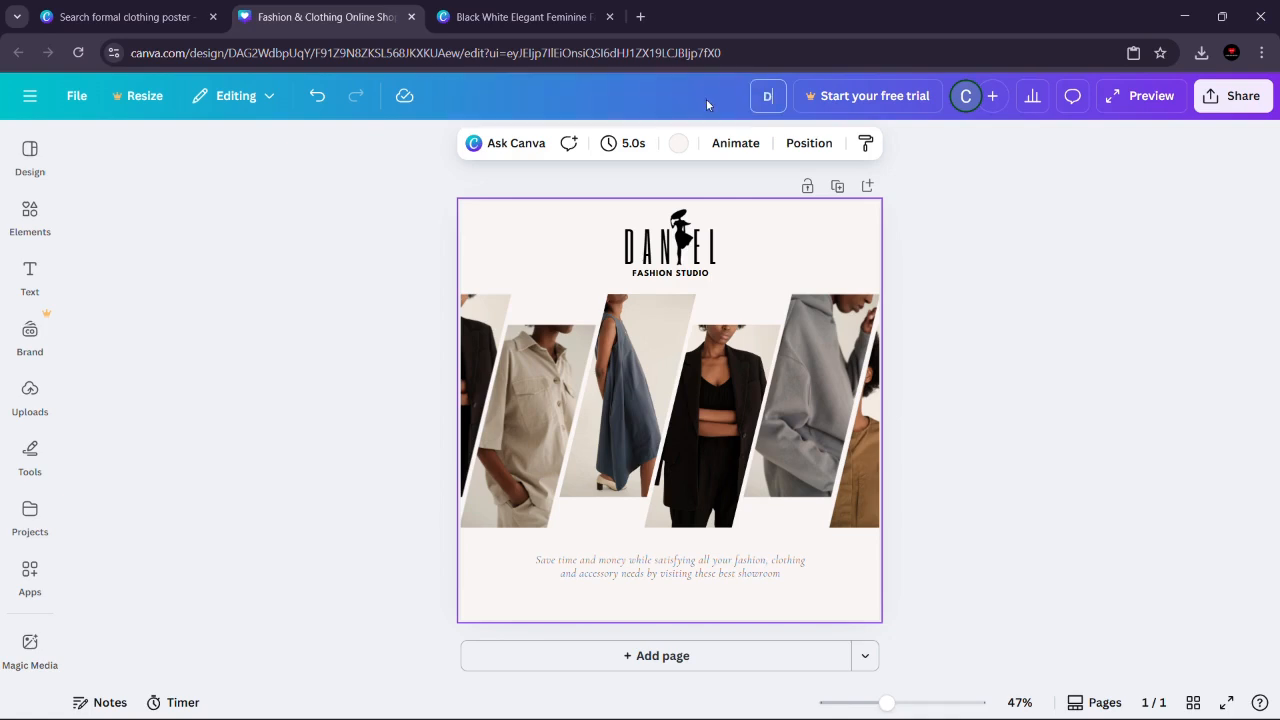
pyautogui.press('BackSpace')
pyautogui.press('BackSpace')
pyautogui.write('aniel Fashion Sti')
pyautogui.write('d')
pyautogui.press('BackSpace')
pyautogui.press('BackSpace')
pyautogui.write('udio')
pyautogui.click(970, 232)
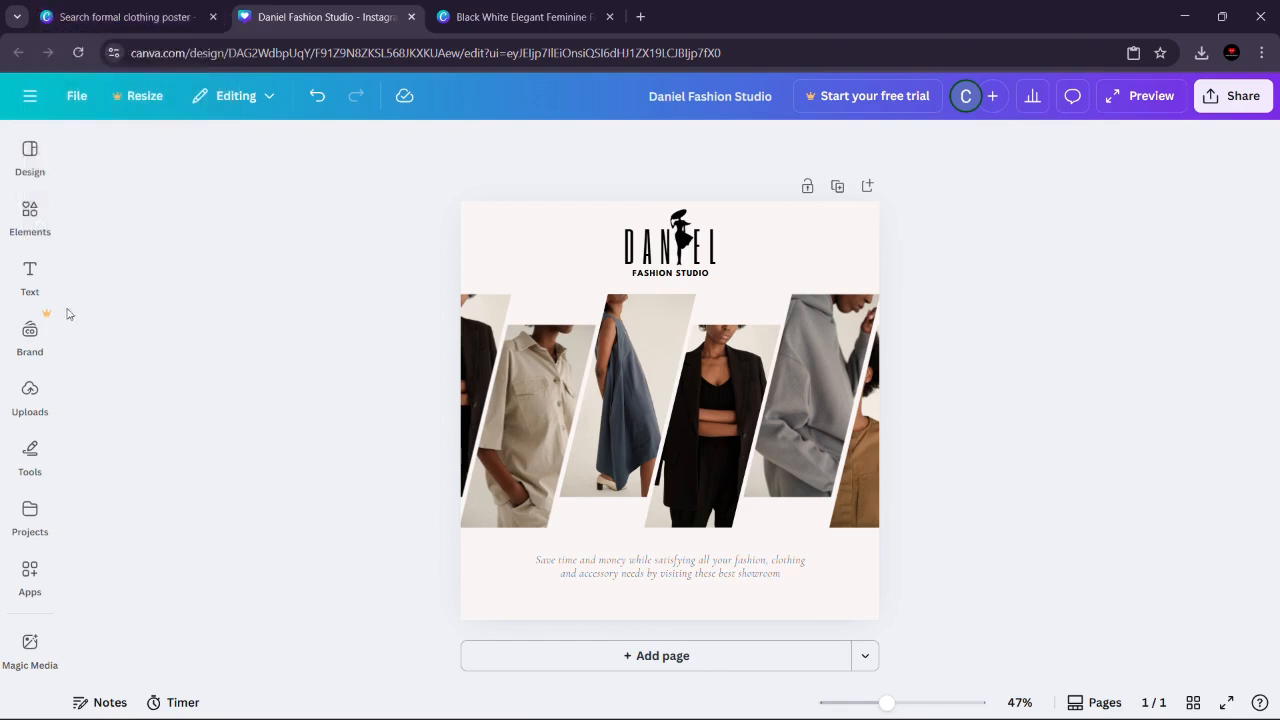
# Step: Add the round Canva logo from the uploaded images to the post and shrink it to less than half its size
pyautogui.click(24, 408)
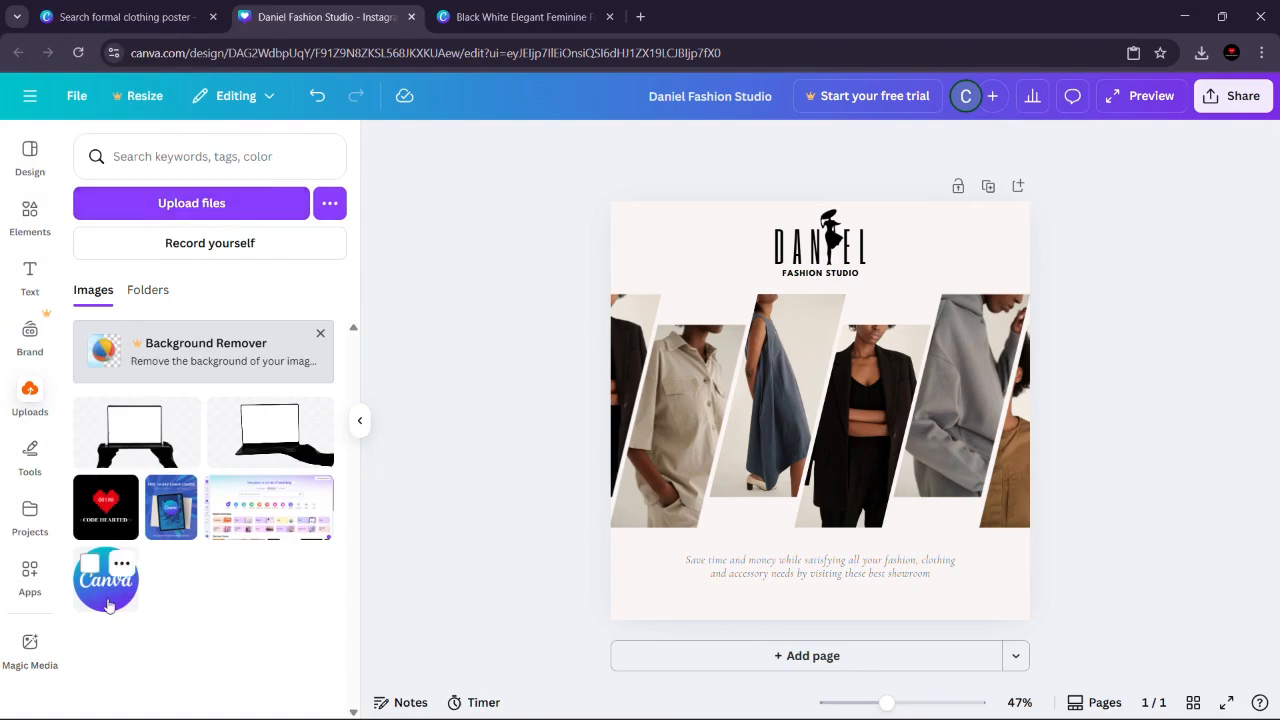
pyautogui.moveTo(108, 605); pyautogui.dragTo(700, 250)
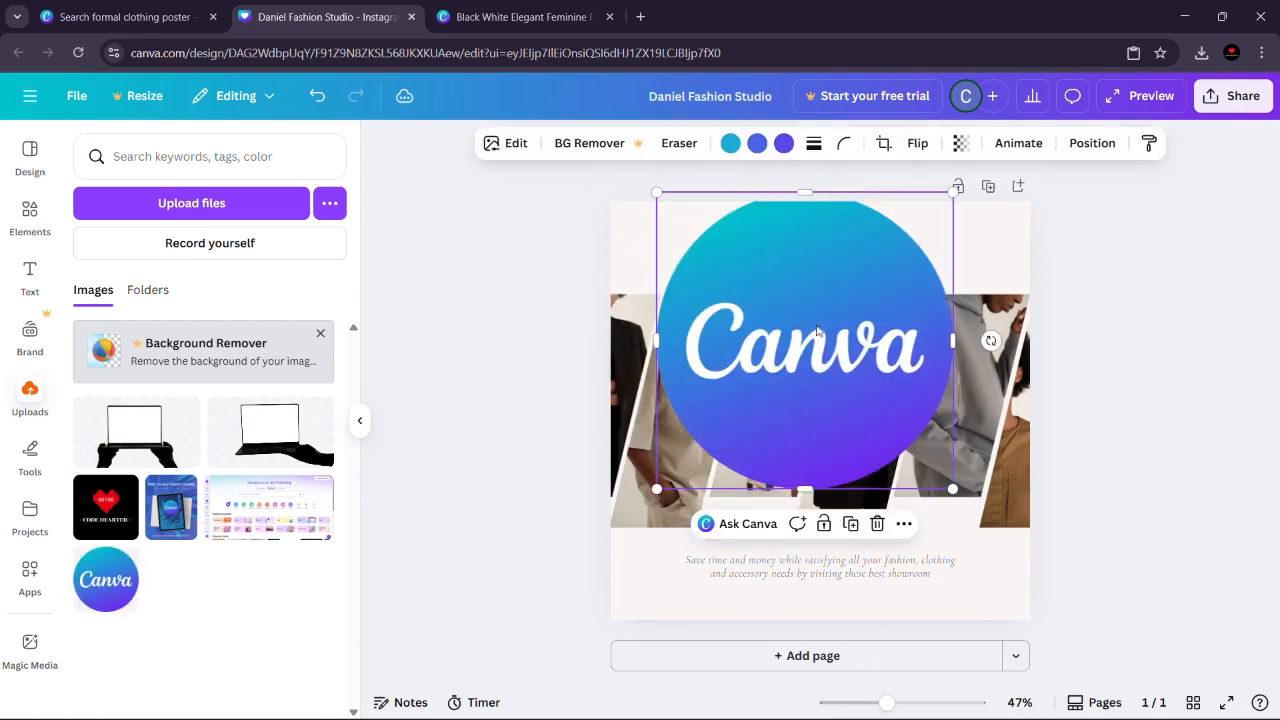
pyautogui.moveTo(951, 500); pyautogui.dragTo(790, 325)
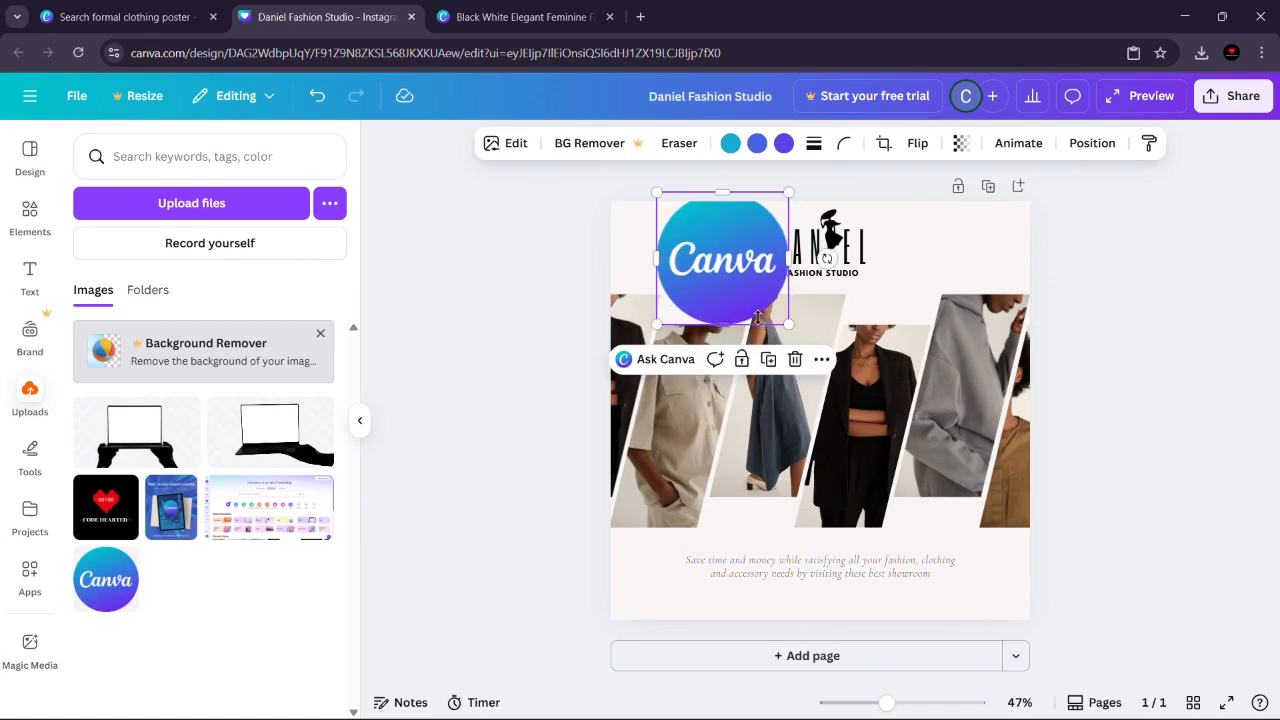
pyautogui.rightClick(717, 268)
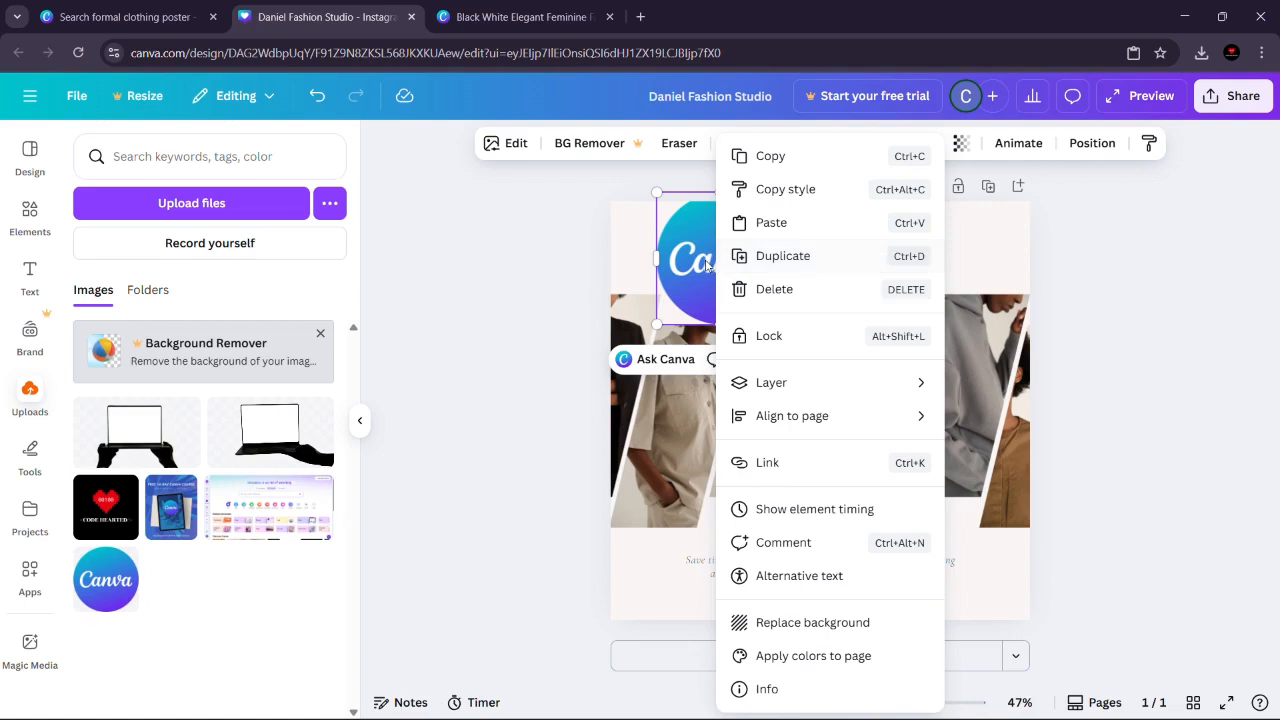
pyautogui.click(681, 242)
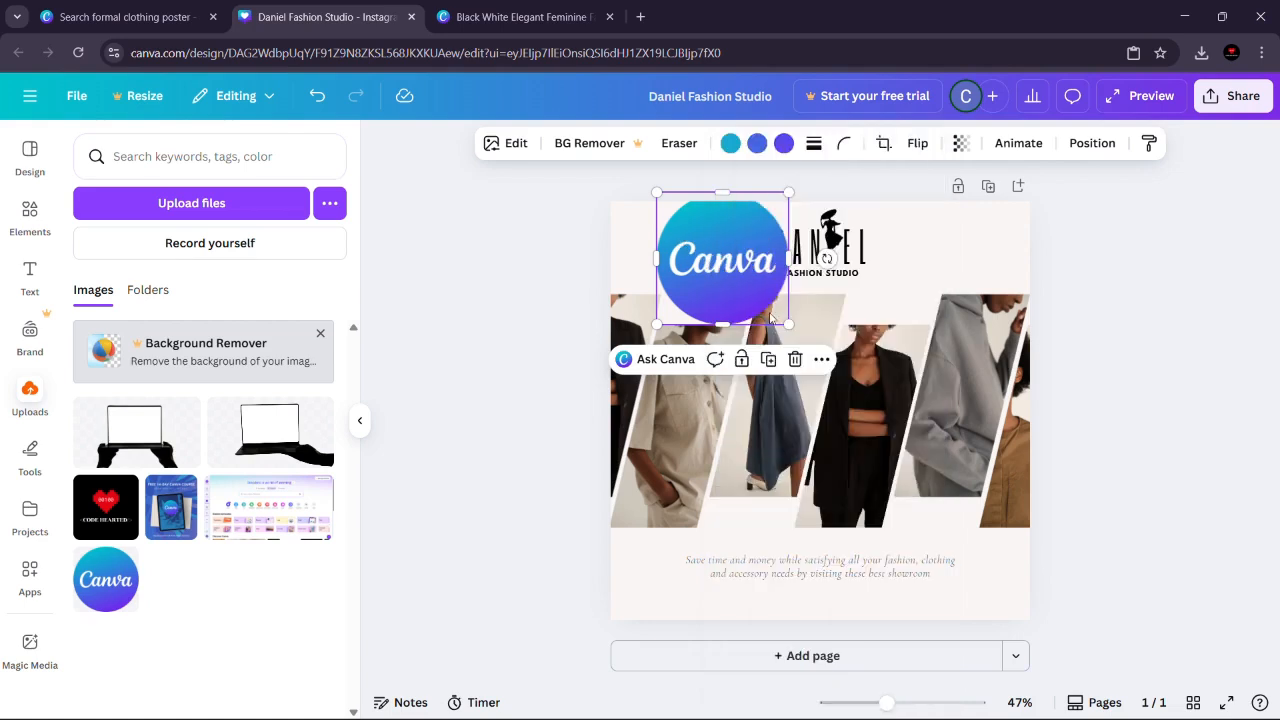
# Step: Shrink the round Canva logo further and place it beside the DANIEL logo, above the clothing photos
pyautogui.moveTo(789, 325); pyautogui.dragTo(727, 279)
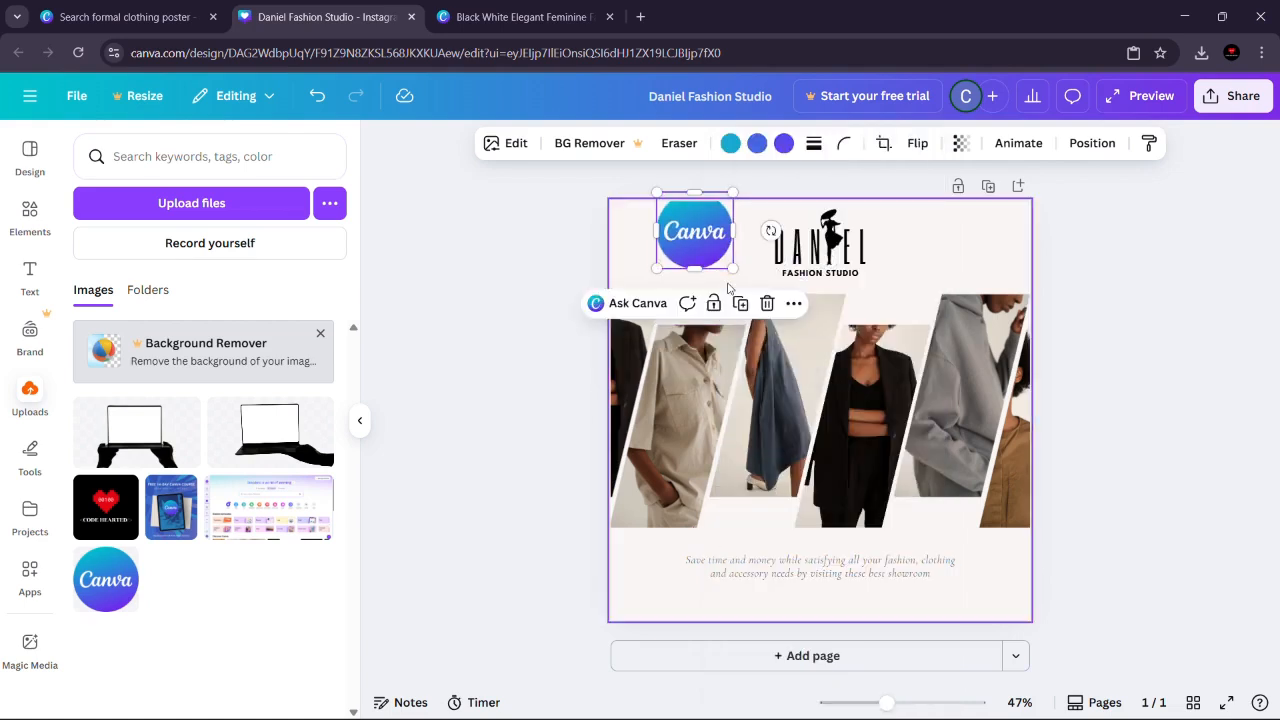
pyautogui.moveTo(698, 236); pyautogui.dragTo(703, 263)
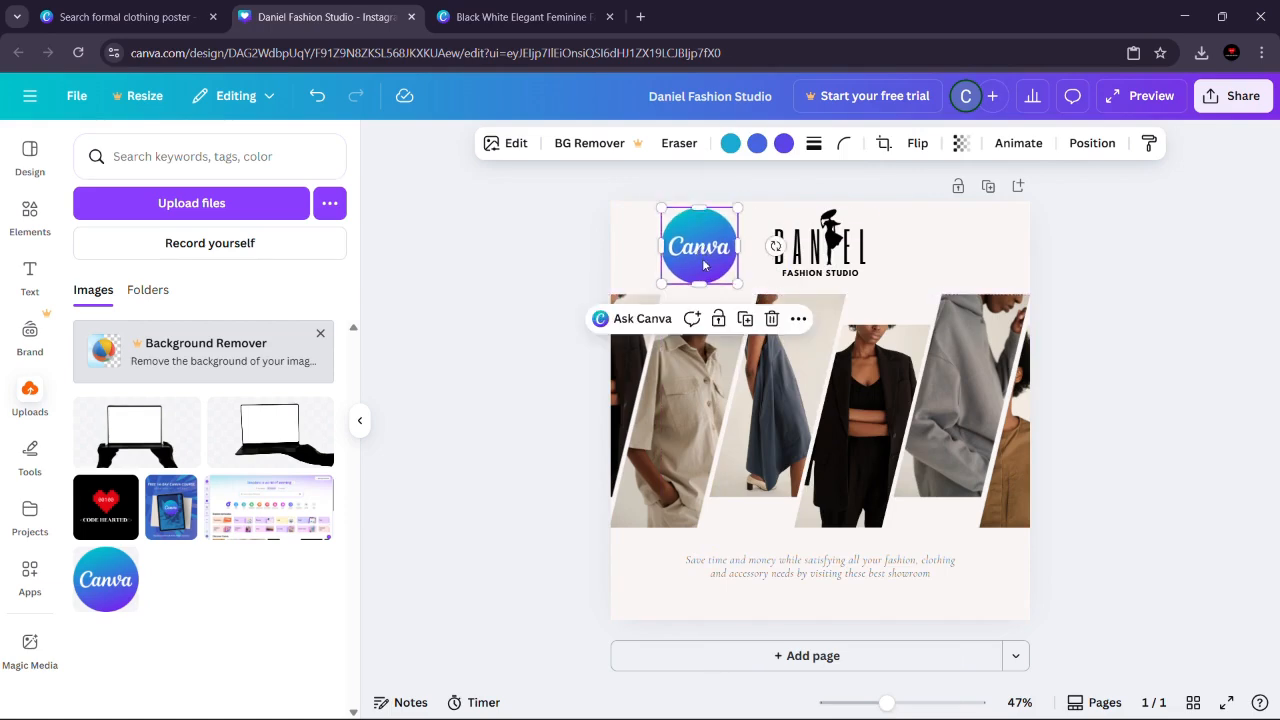
pyautogui.rightClick(703, 263)
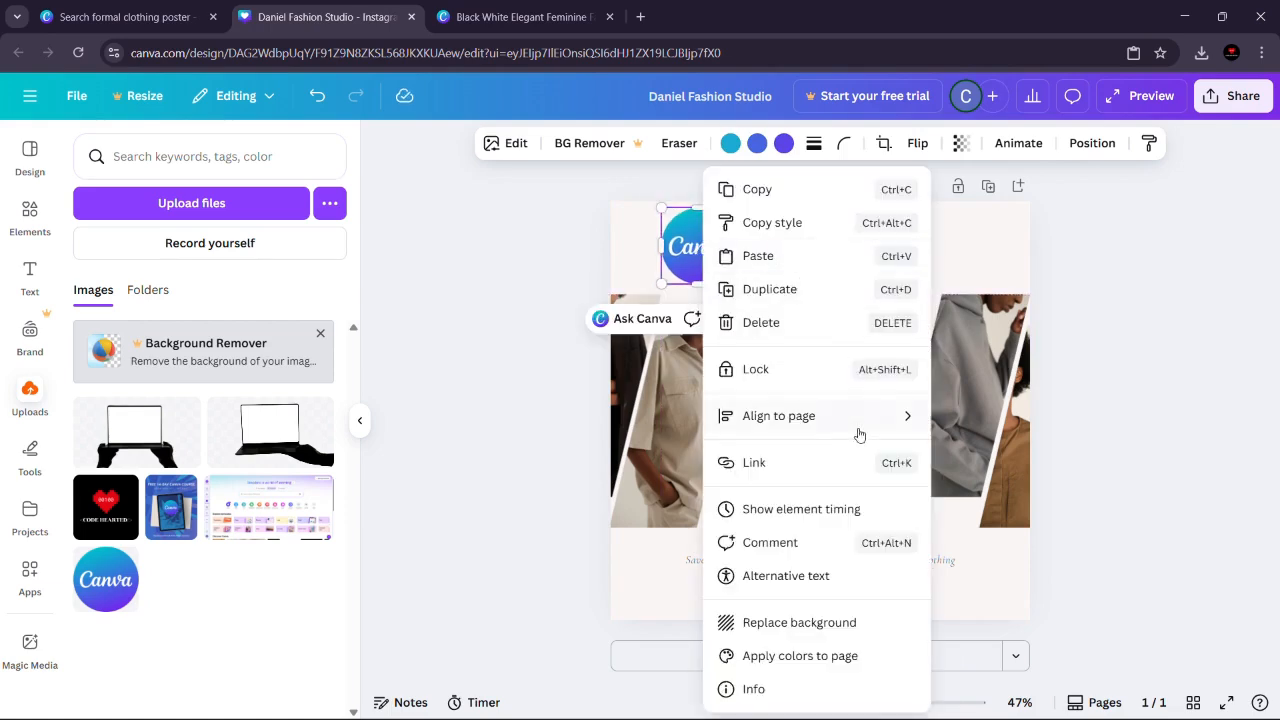
pyautogui.click(505, 231)
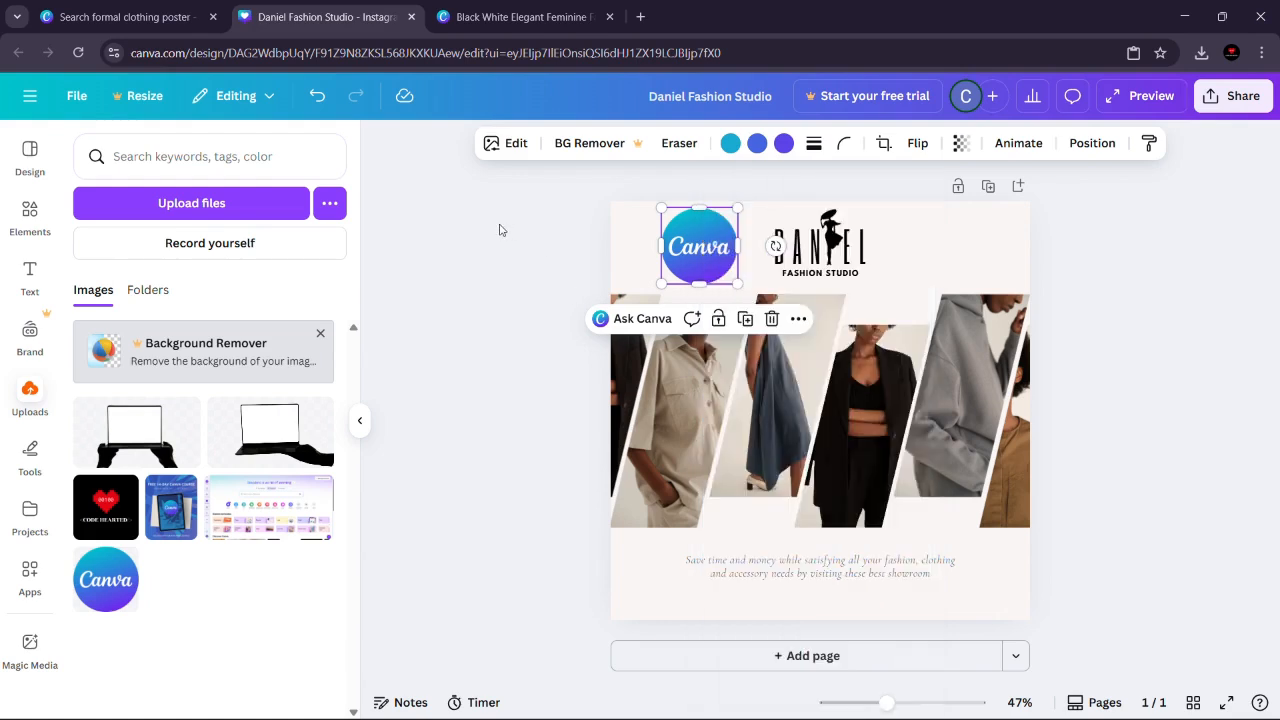
pyautogui.click(797, 319)
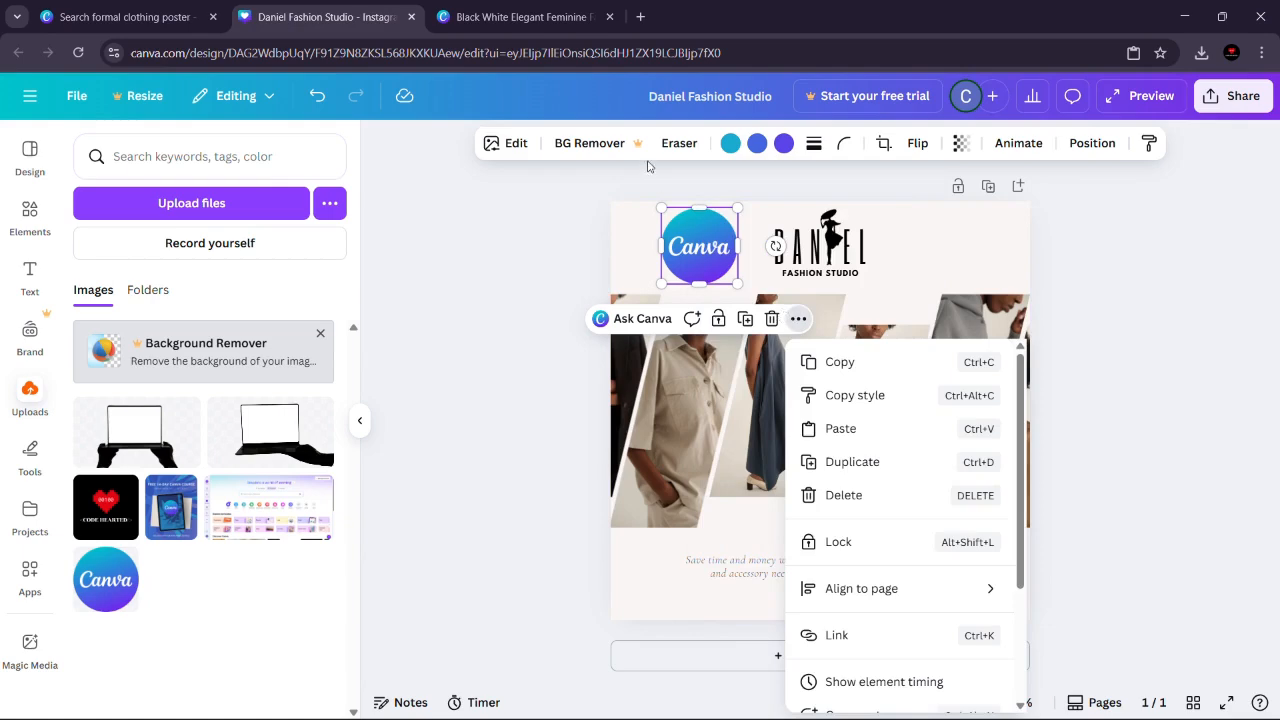
pyautogui.click(582, 200)
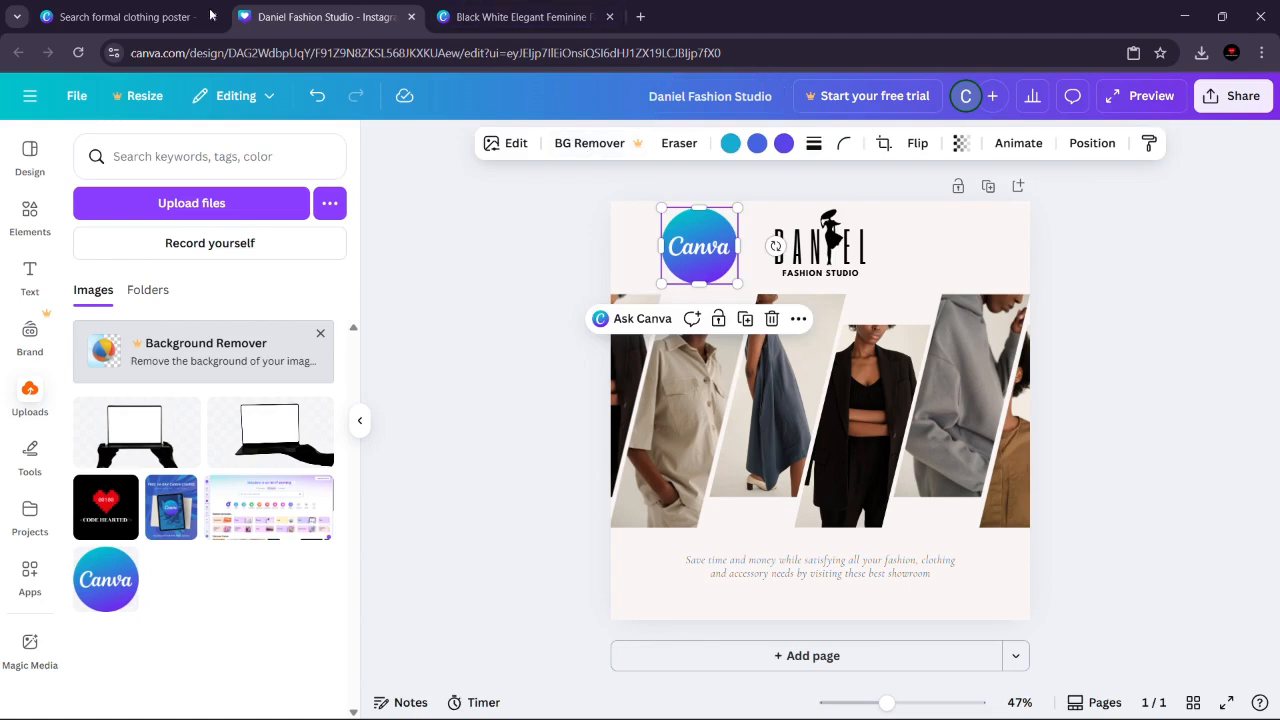
# Step: Search the web for "background remover" in place of the template page and open the remove.bg site
pyautogui.click(163, 14)
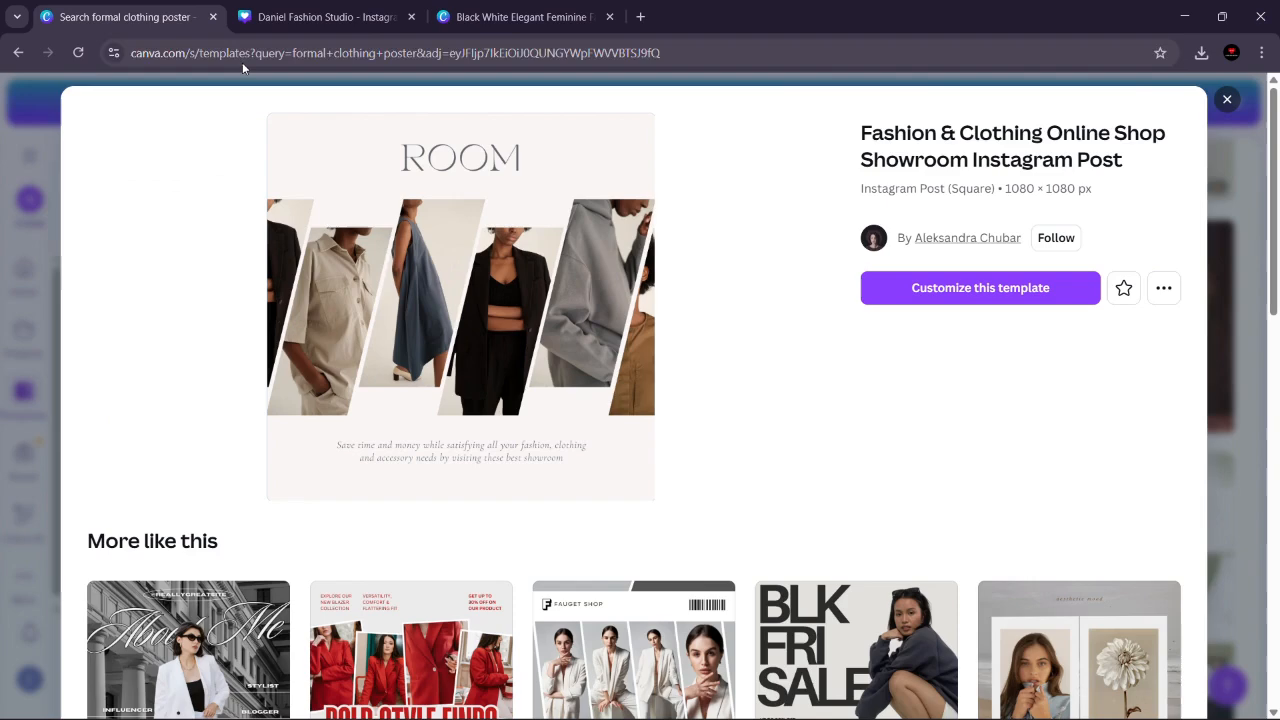
pyautogui.click(242, 60)
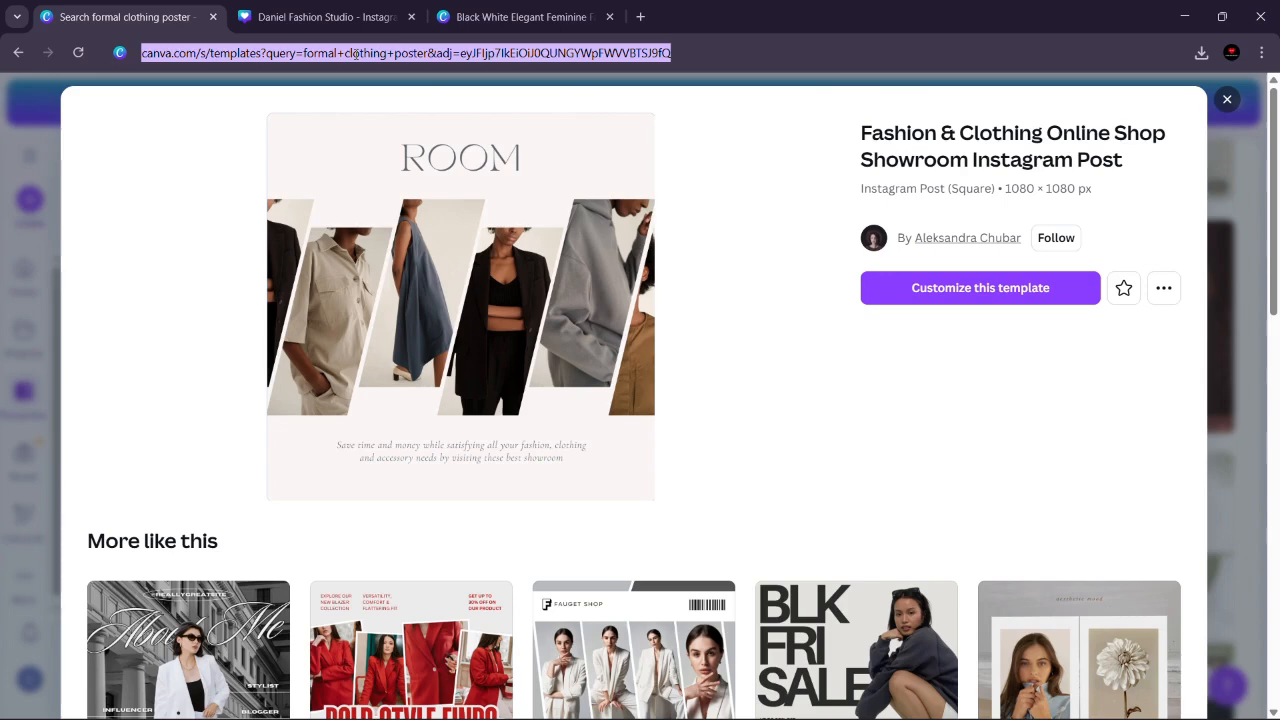
pyautogui.write('baa')
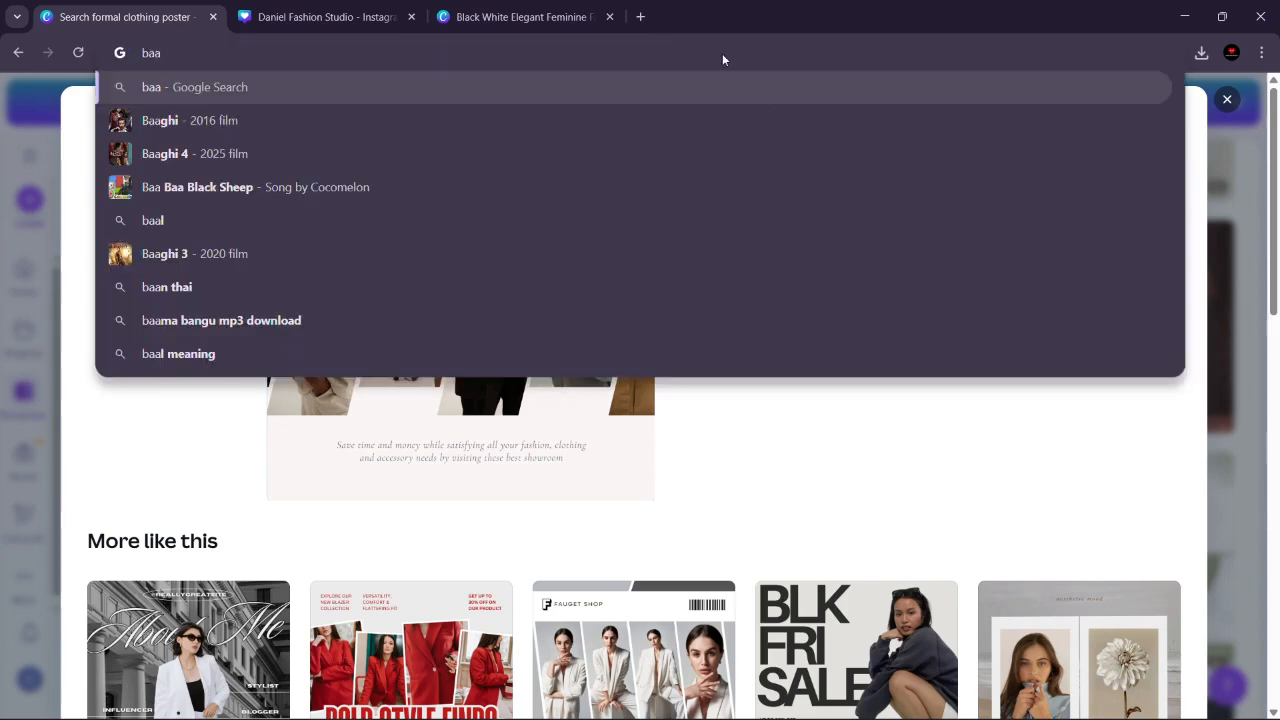
pyautogui.press('BackSpace')
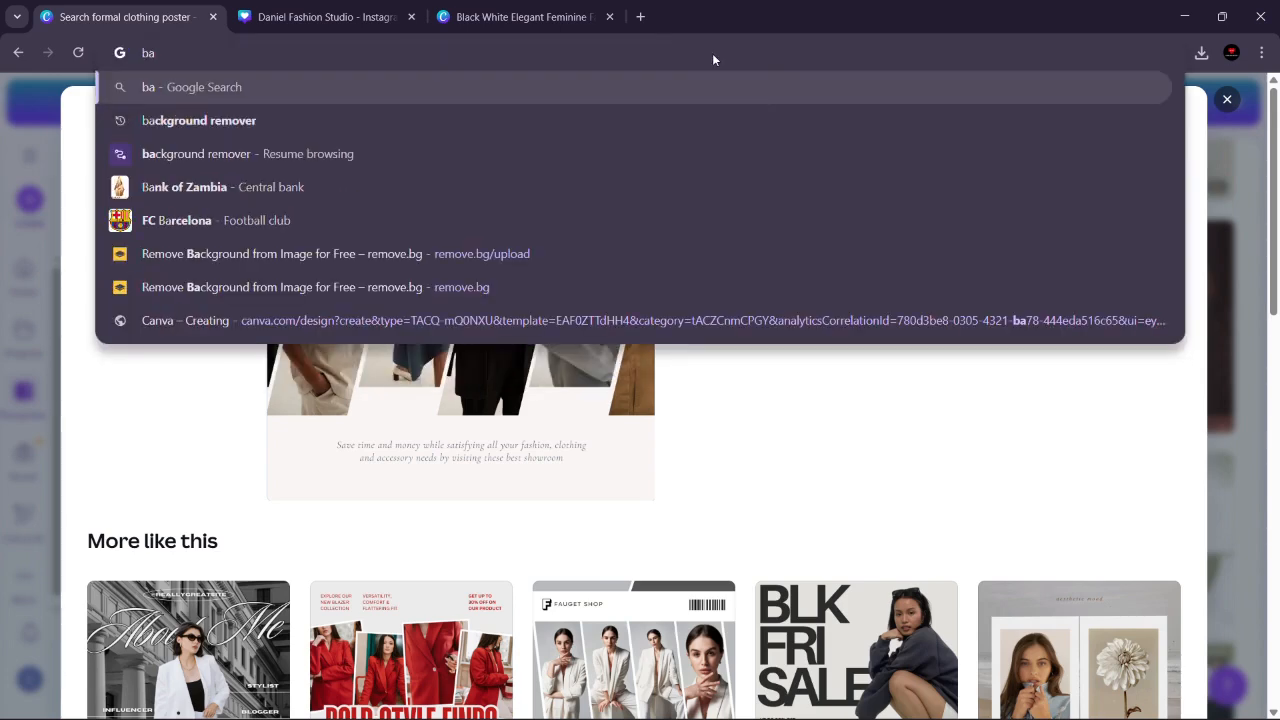
pyautogui.click(172, 122)
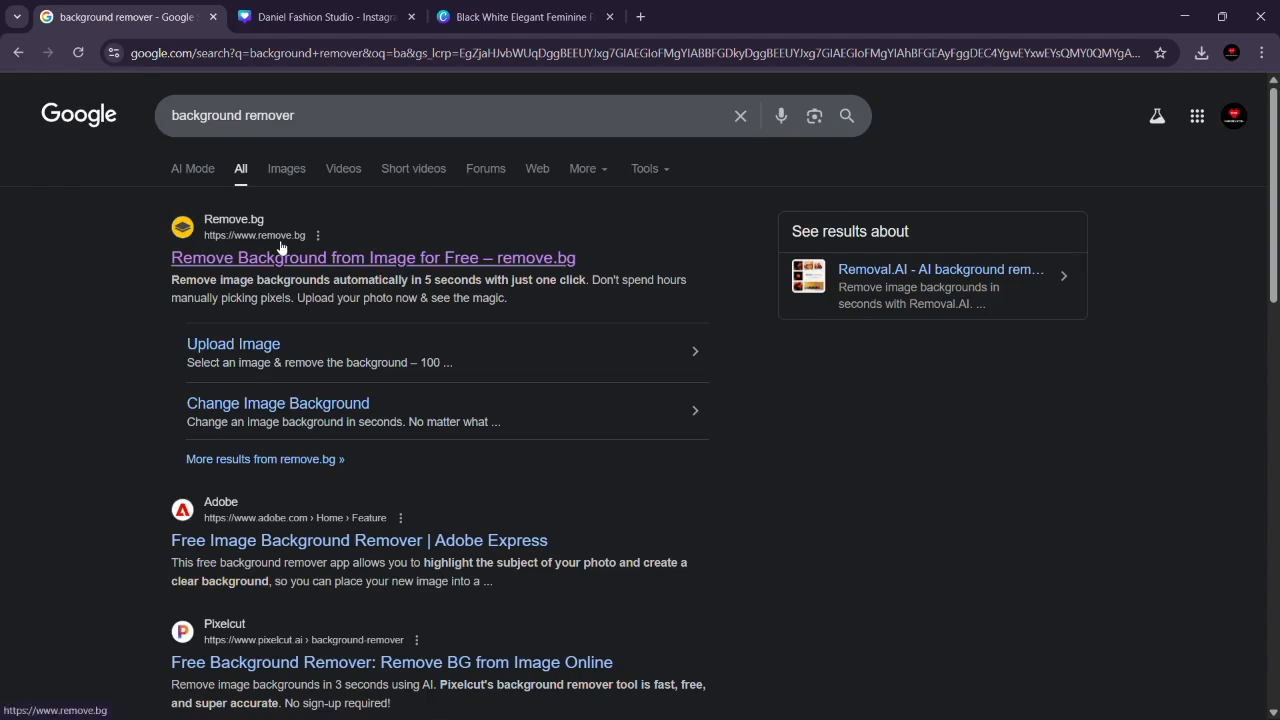
pyautogui.click(407, 264)
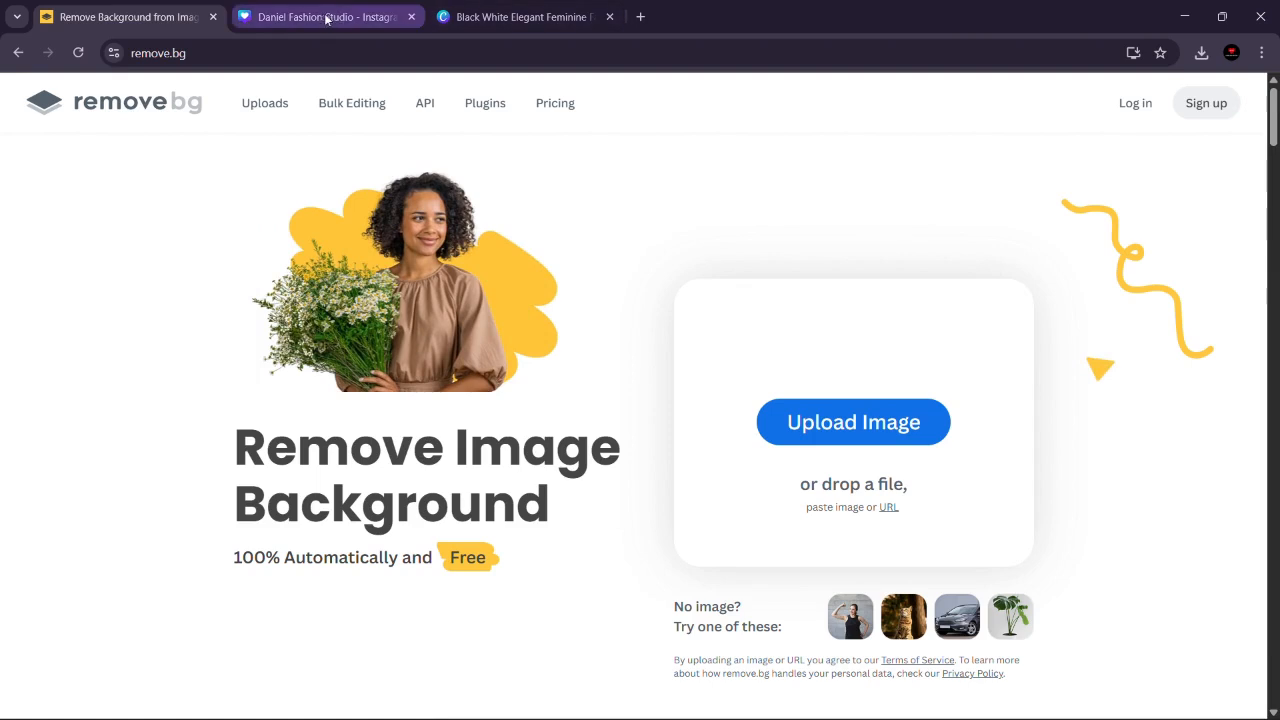
# Step: Return to the Daniel Fashion Studio post and delete the round Canva logo beside the DANIEL logo
pyautogui.click(370, 11)
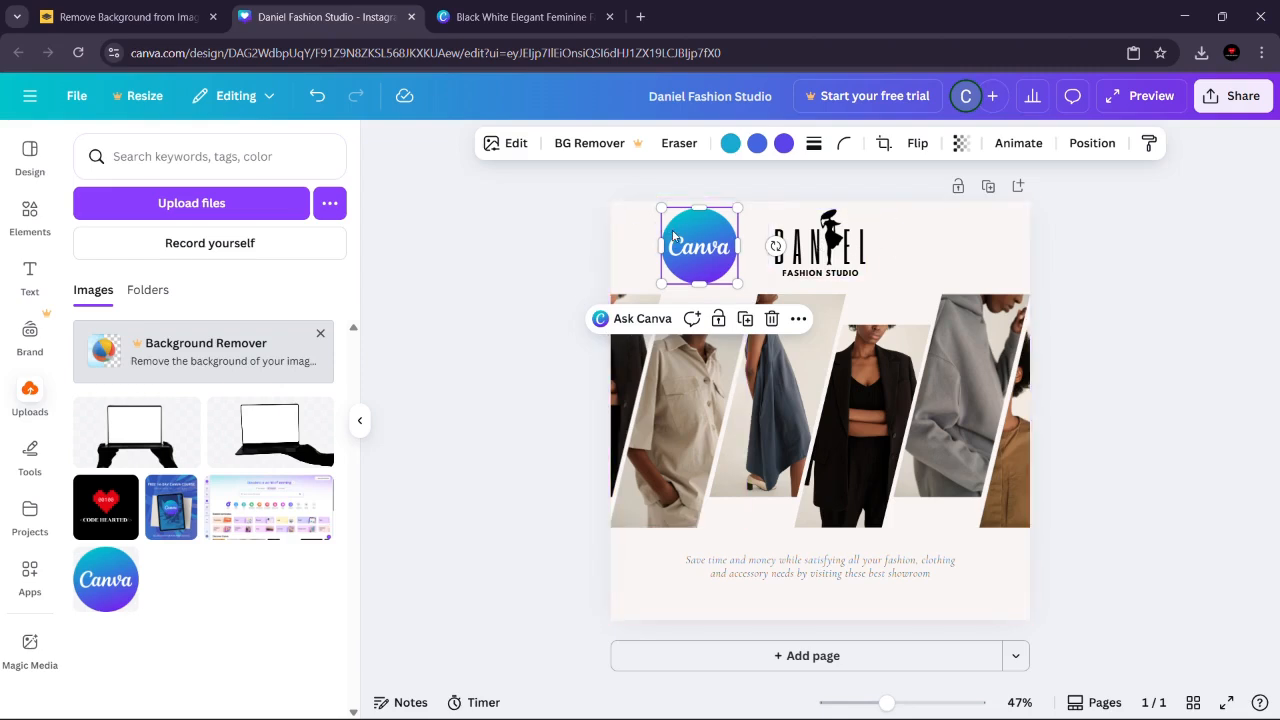
pyautogui.press('Delete')
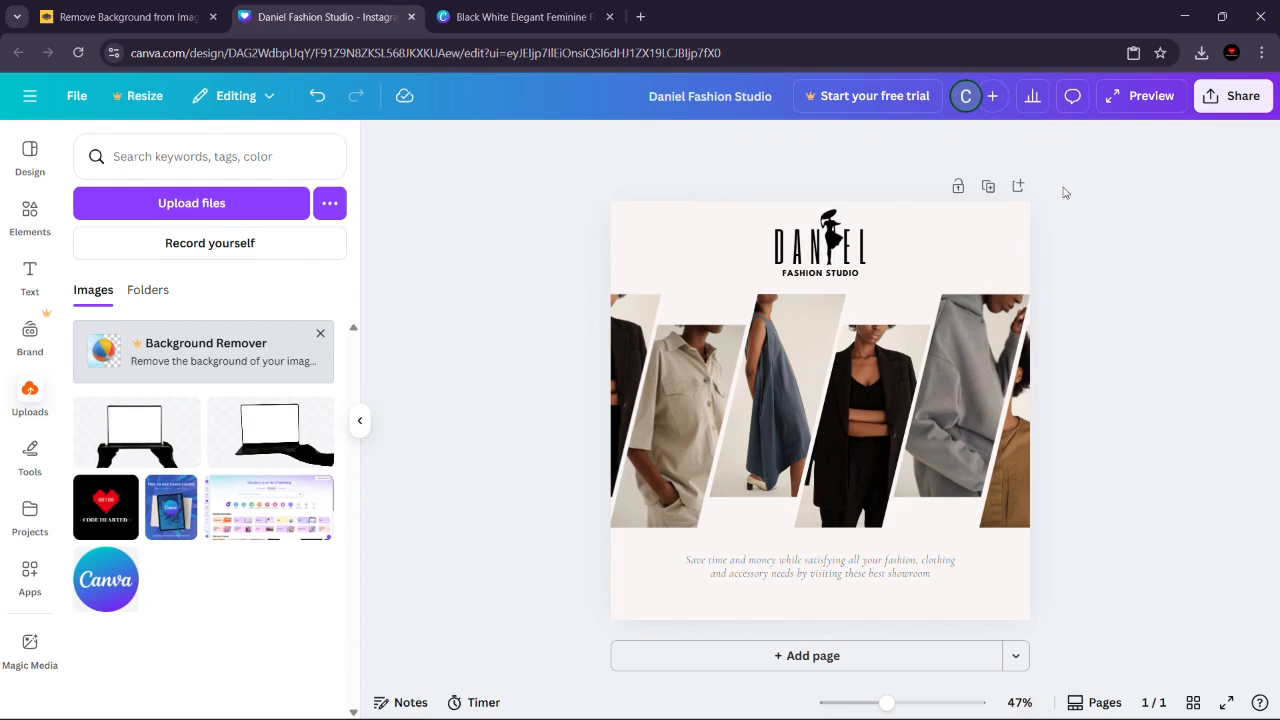
pyautogui.click(970, 240)
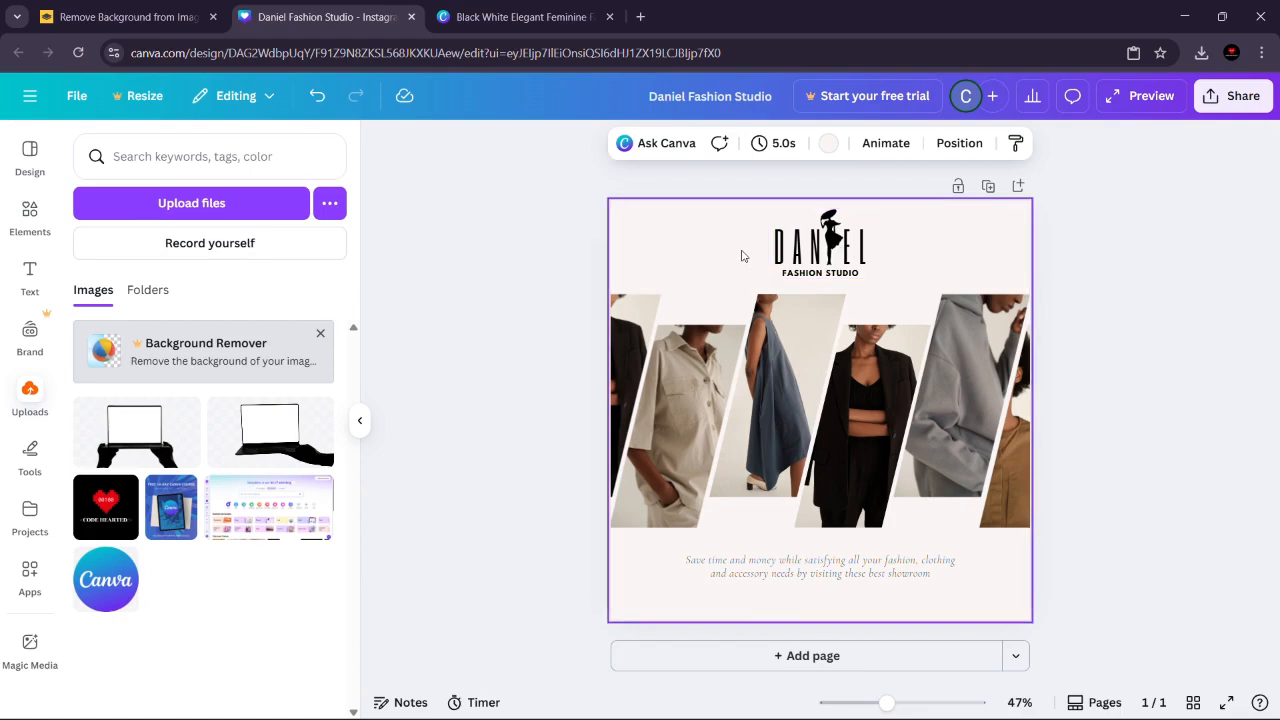
pyautogui.click(856, 448)
pyautogui.click(769, 400)
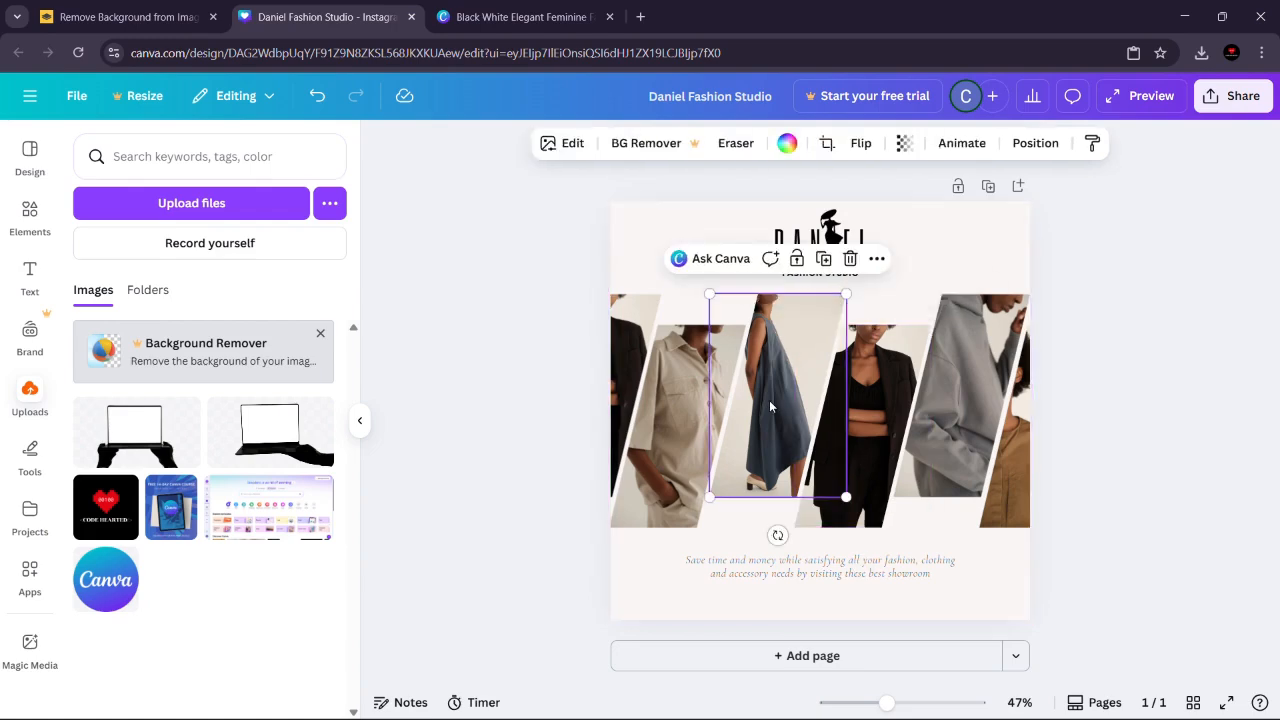
pyautogui.click(993, 376)
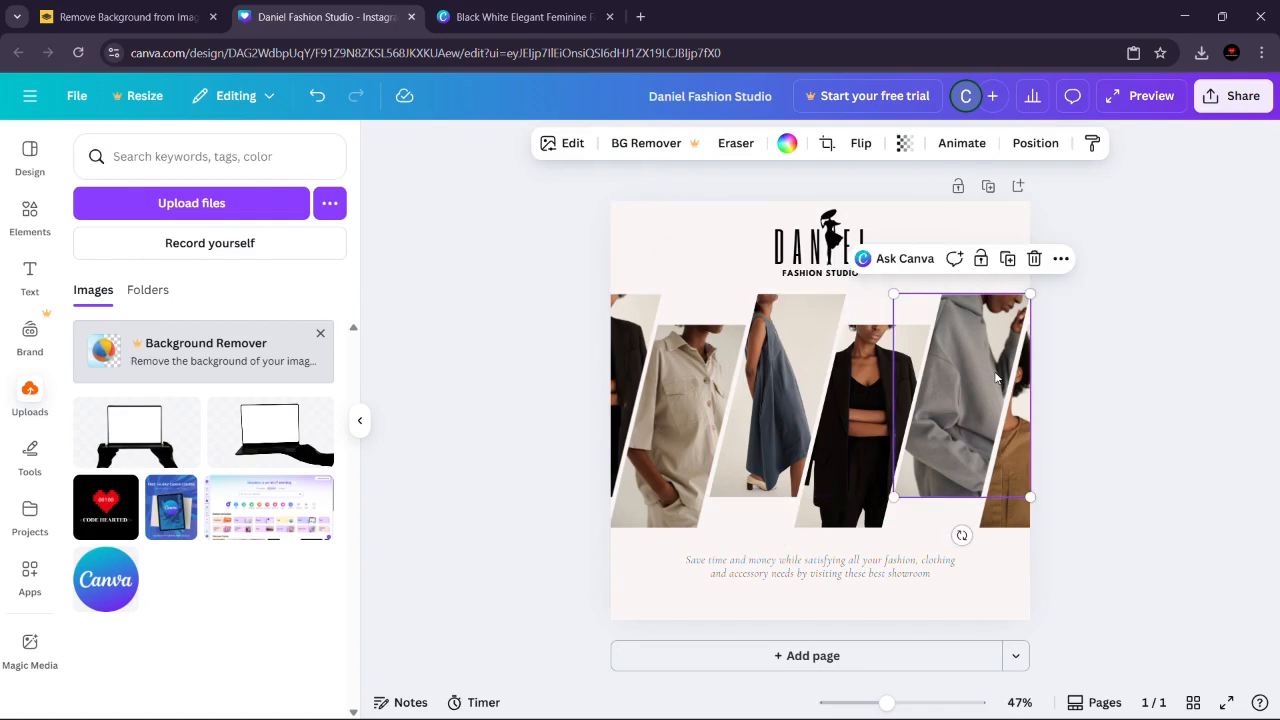
pyautogui.keyDown('shift'); pyautogui.click(768, 356); pyautogui.keyUp('shift')
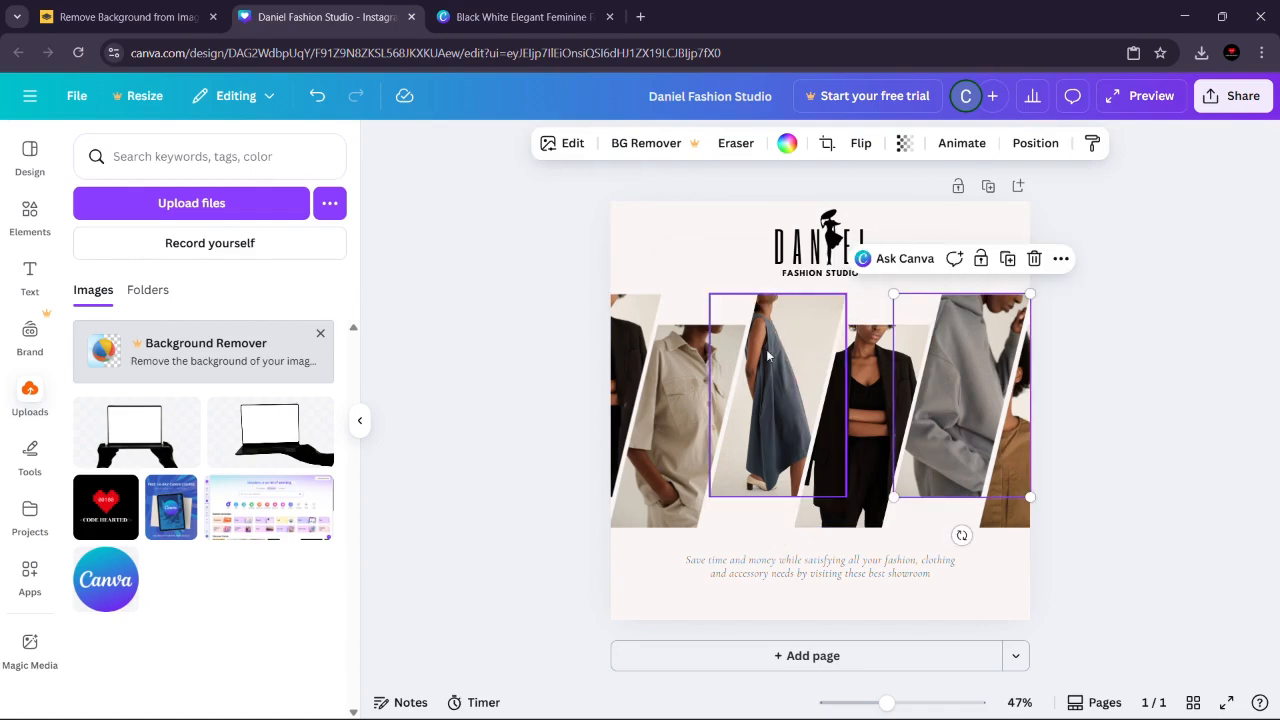
pyautogui.click(768, 356)
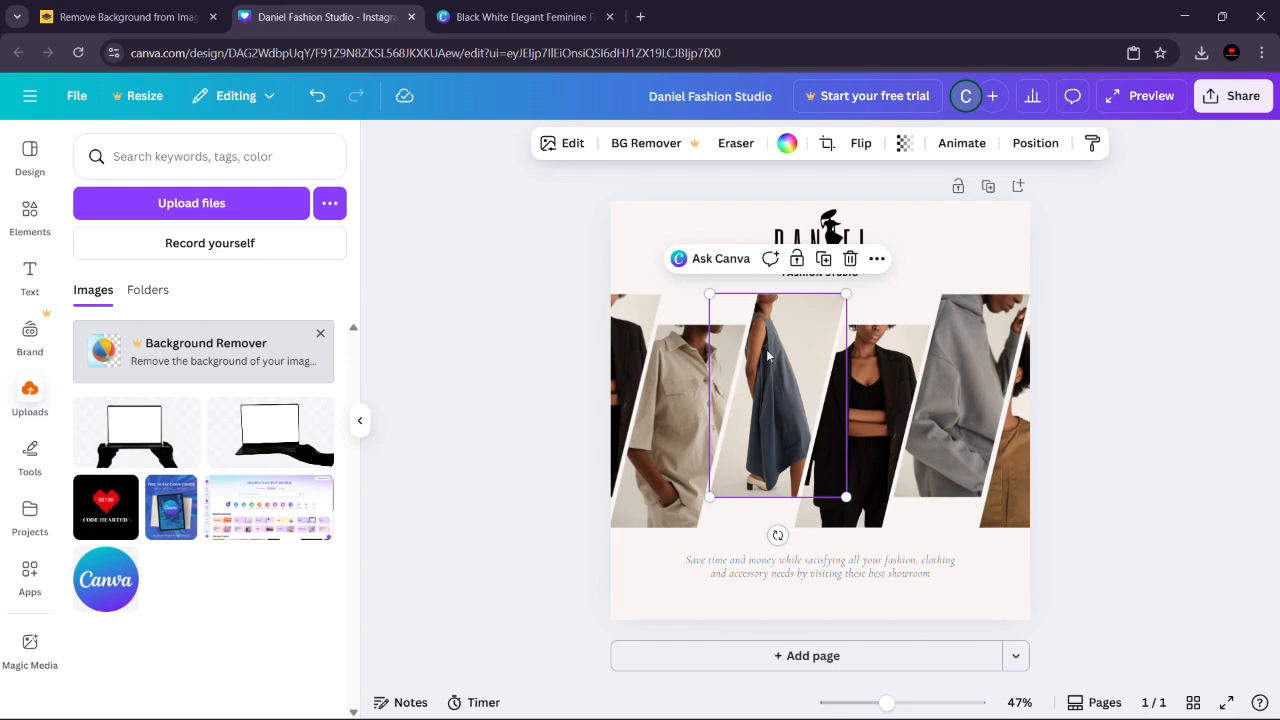
pyautogui.click(1183, 375)
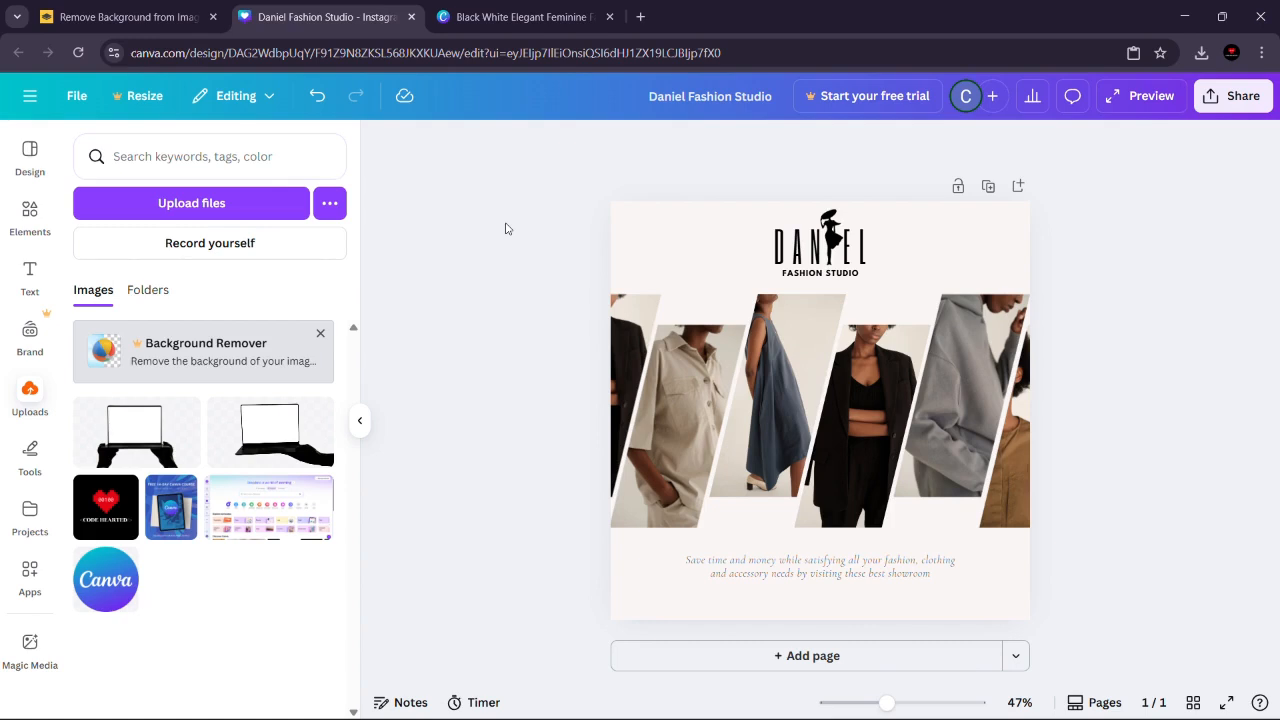
pyautogui.click(704, 253)
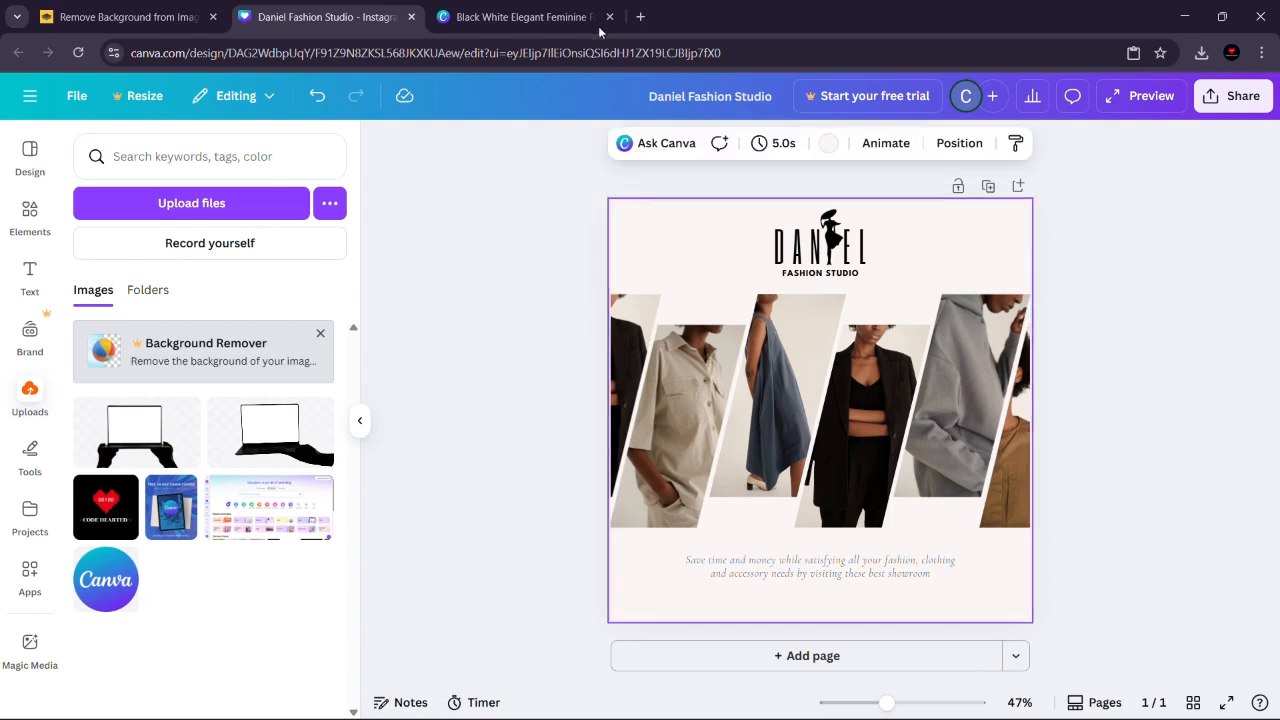